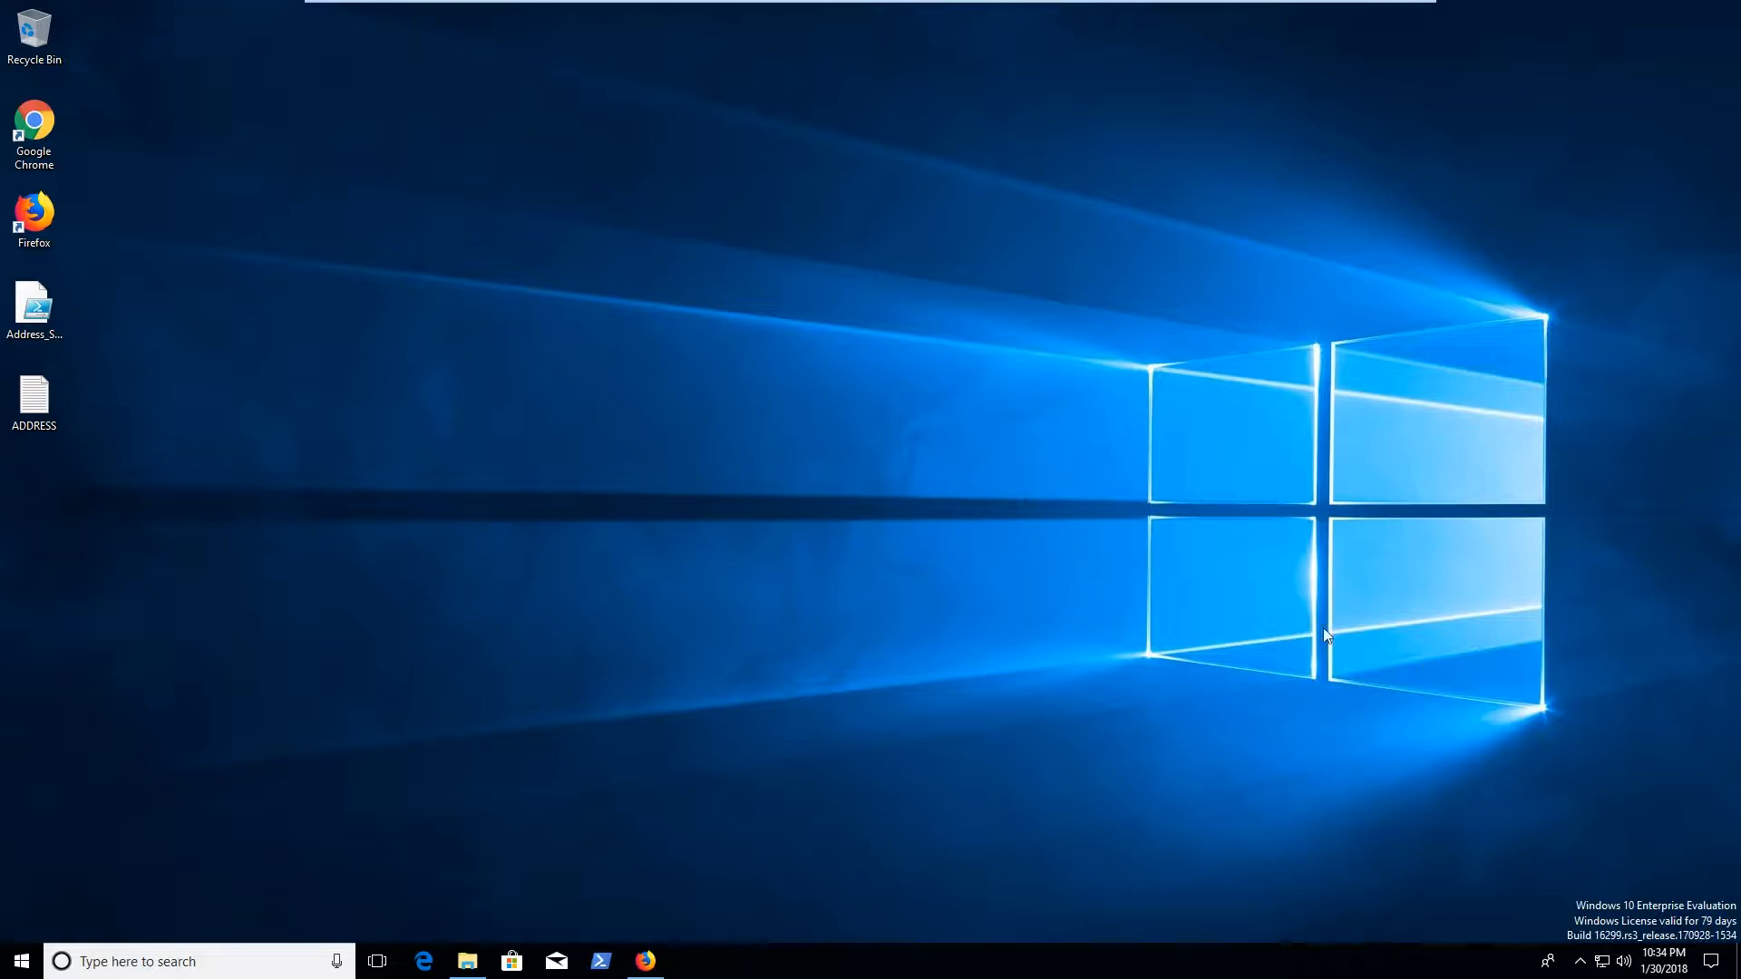
In Firefox, follow the veracrypt.fr link from CodePlex to the site's Downloads page
left_click(645, 960)
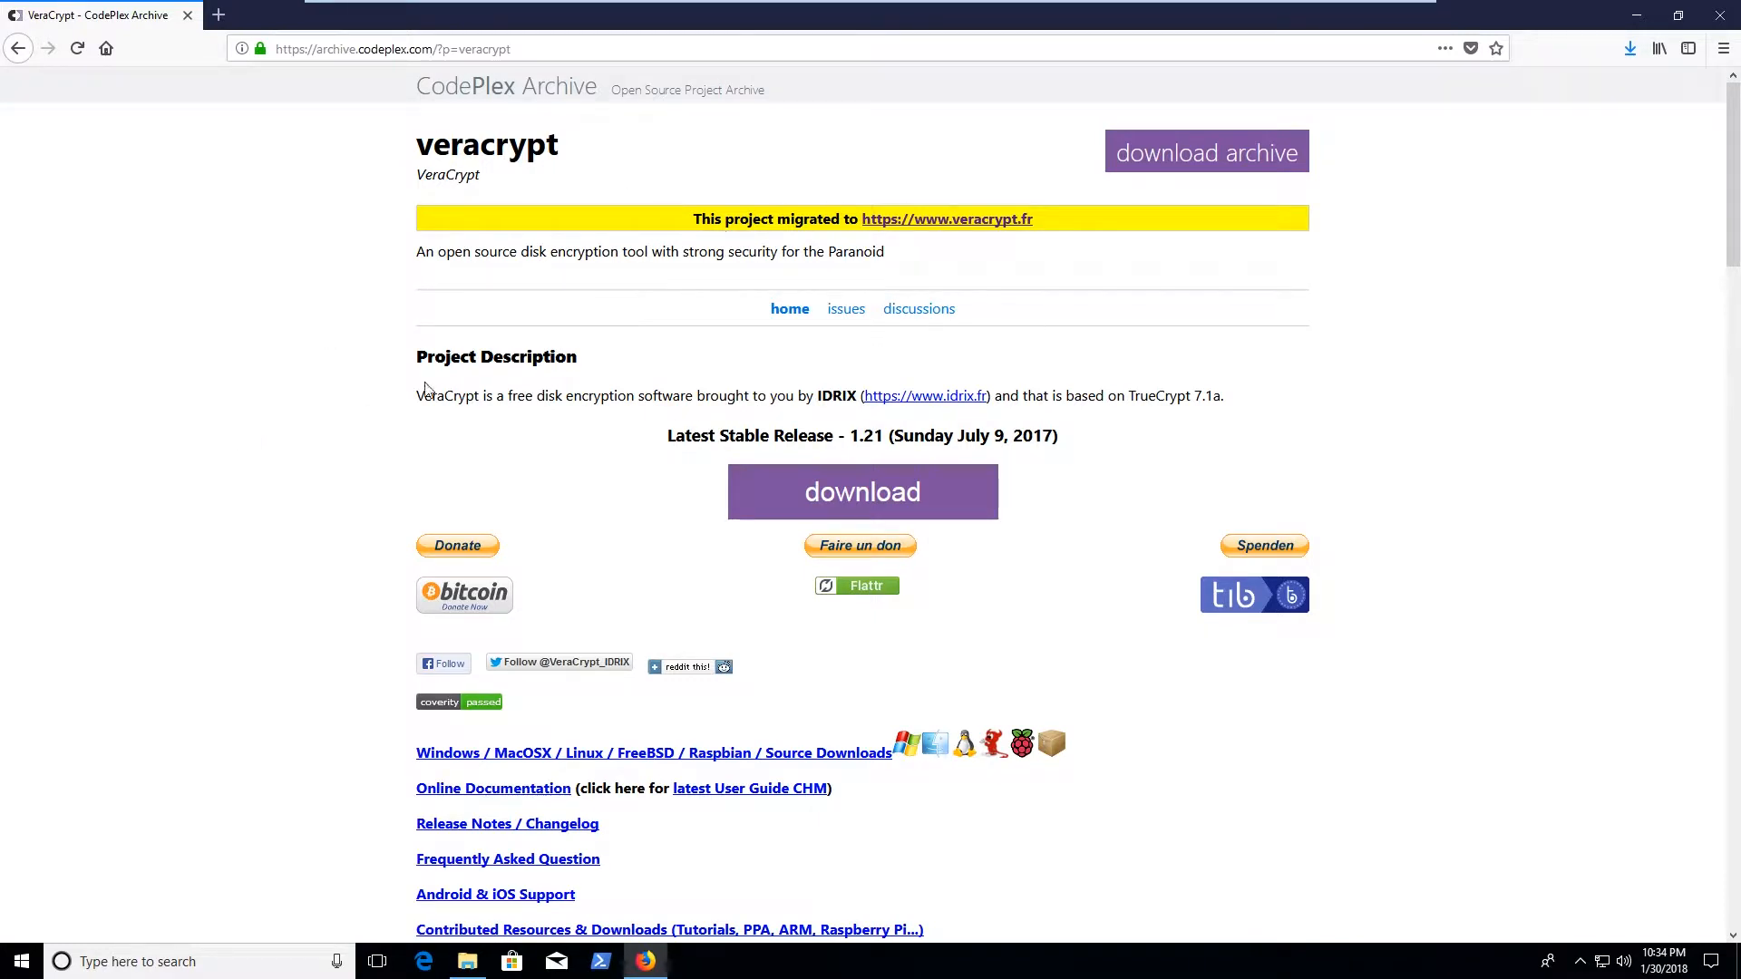
left_click(985, 217)
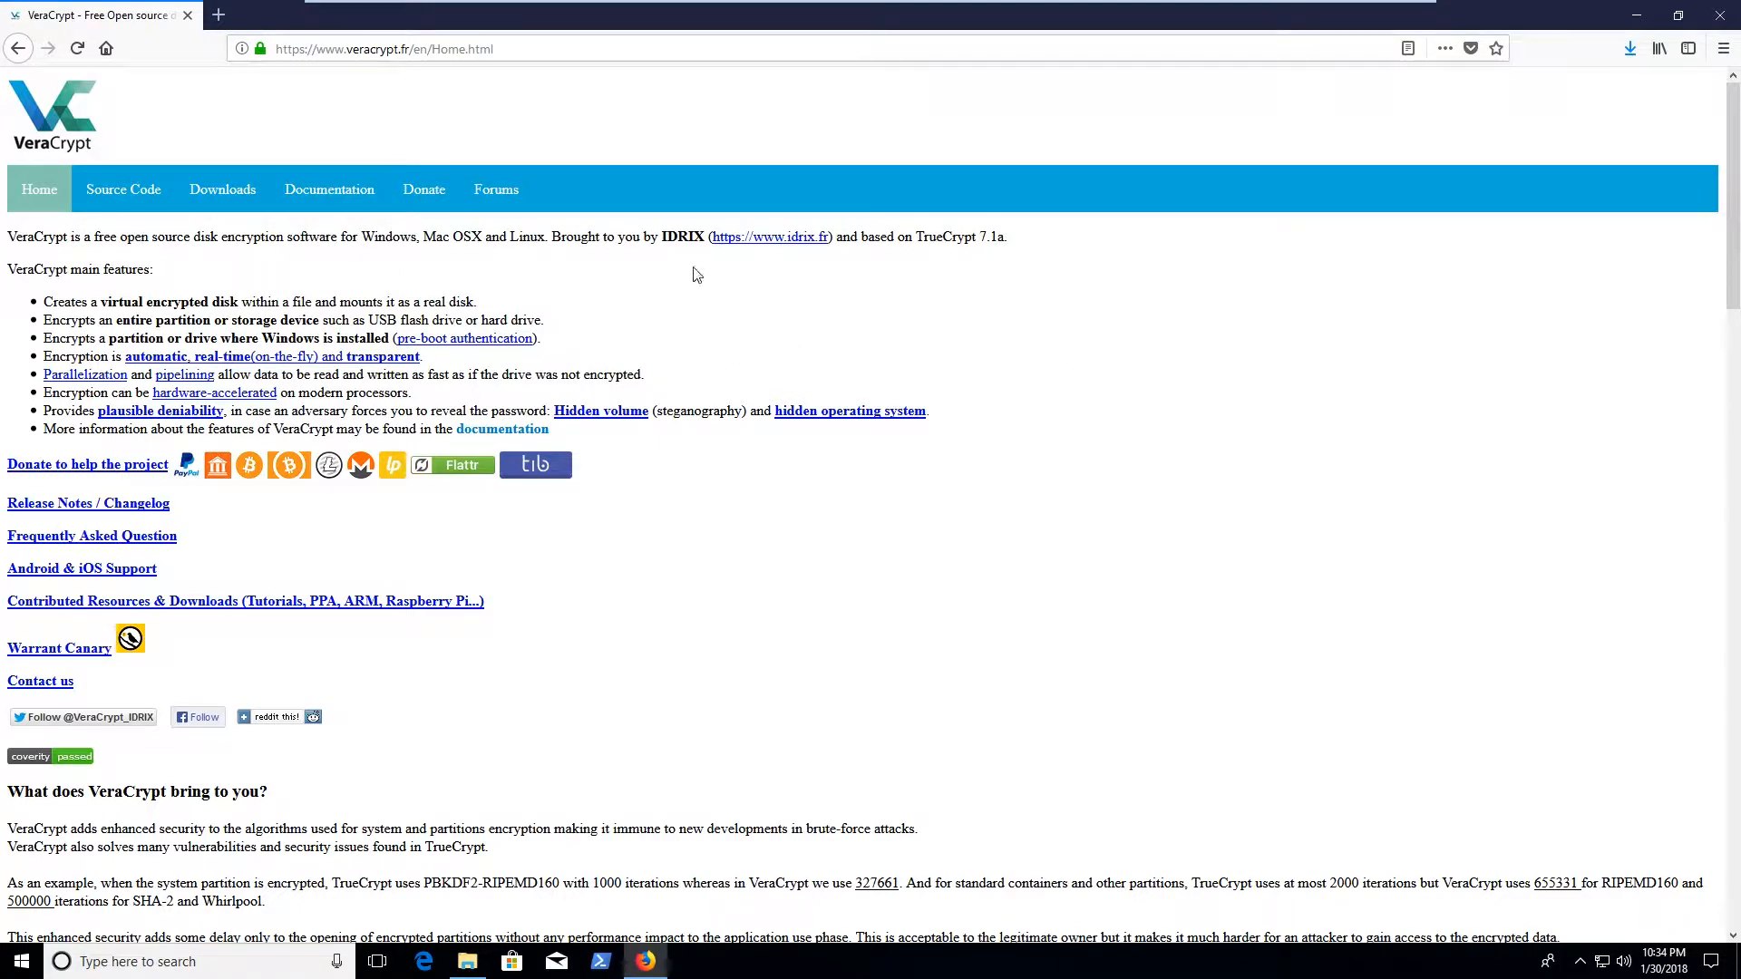
left_click(221, 202)
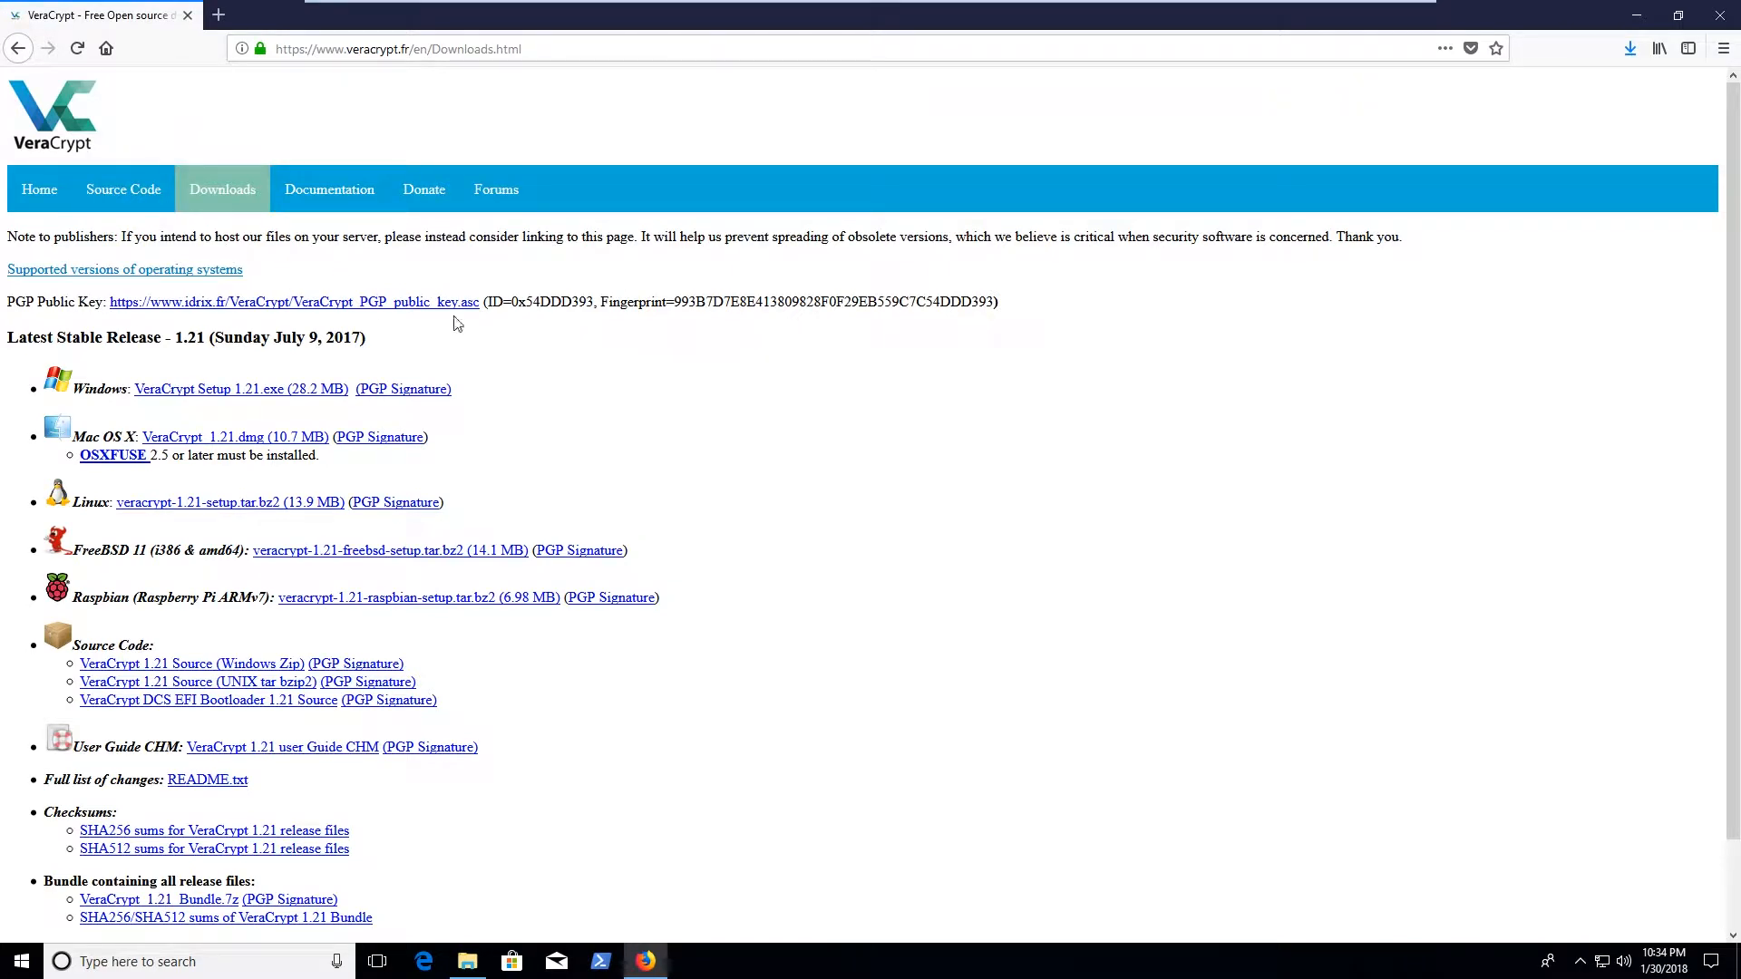
Revisit the CodePlex archive page and select its project description, then return to the Downloads page
left_click(18, 48)
left_click(18, 48)
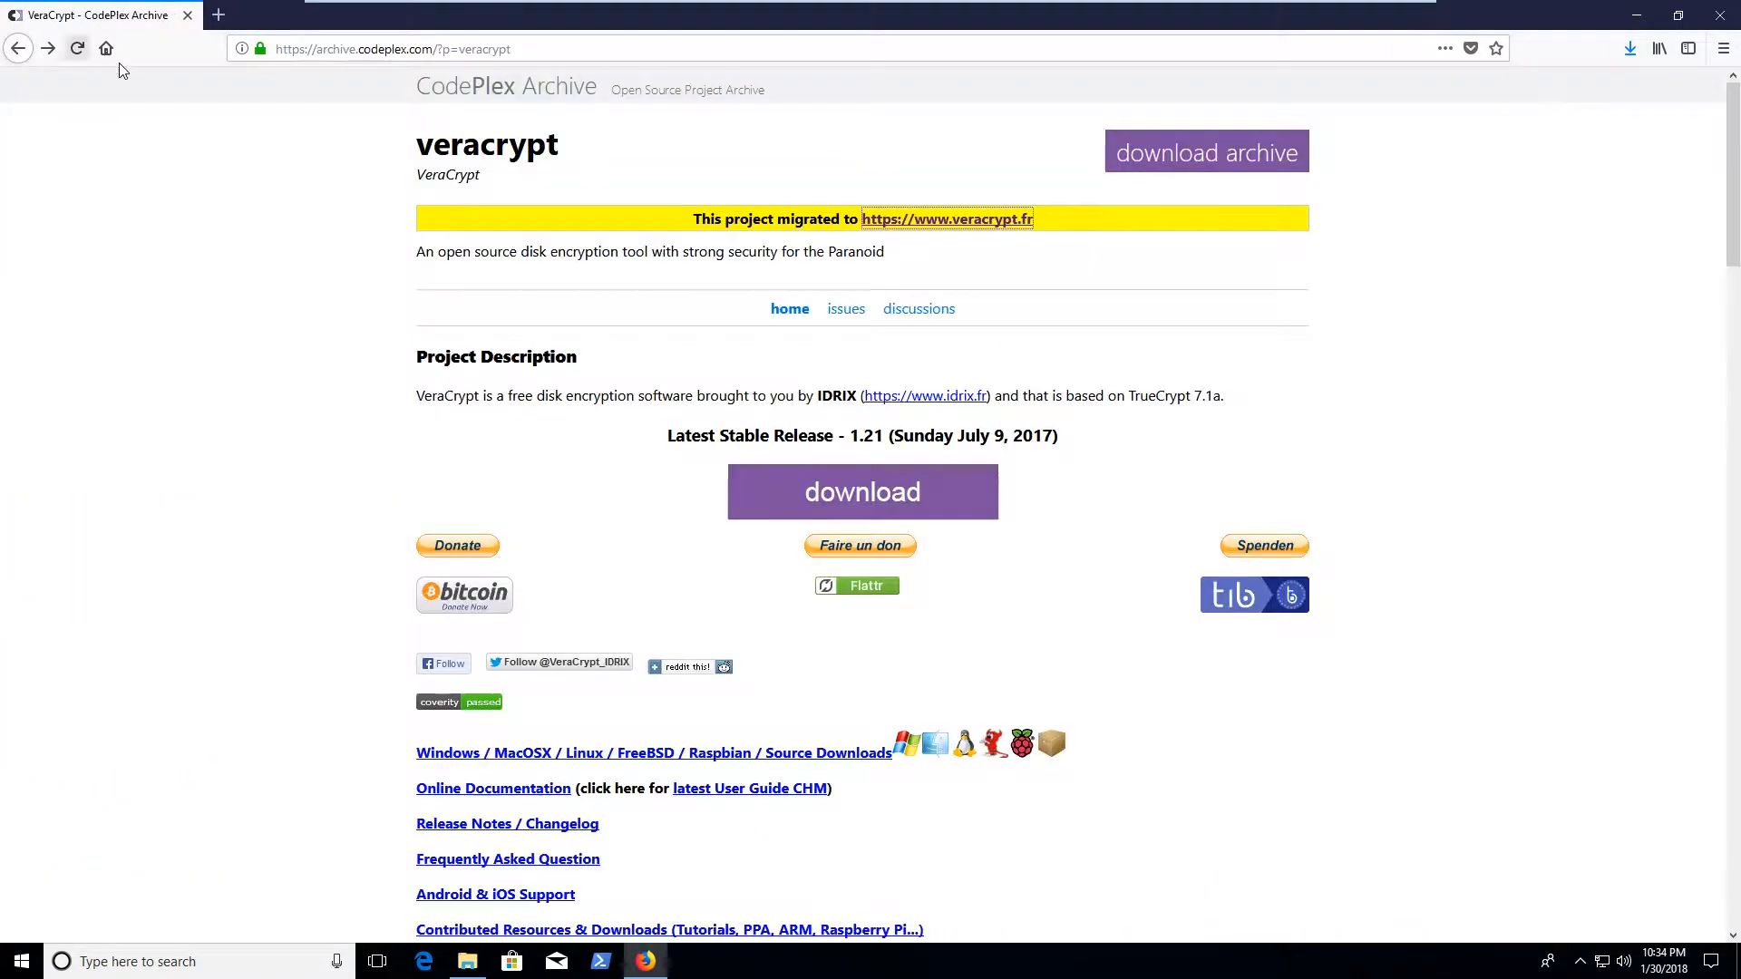
left_click_drag(416, 251, 891, 261)
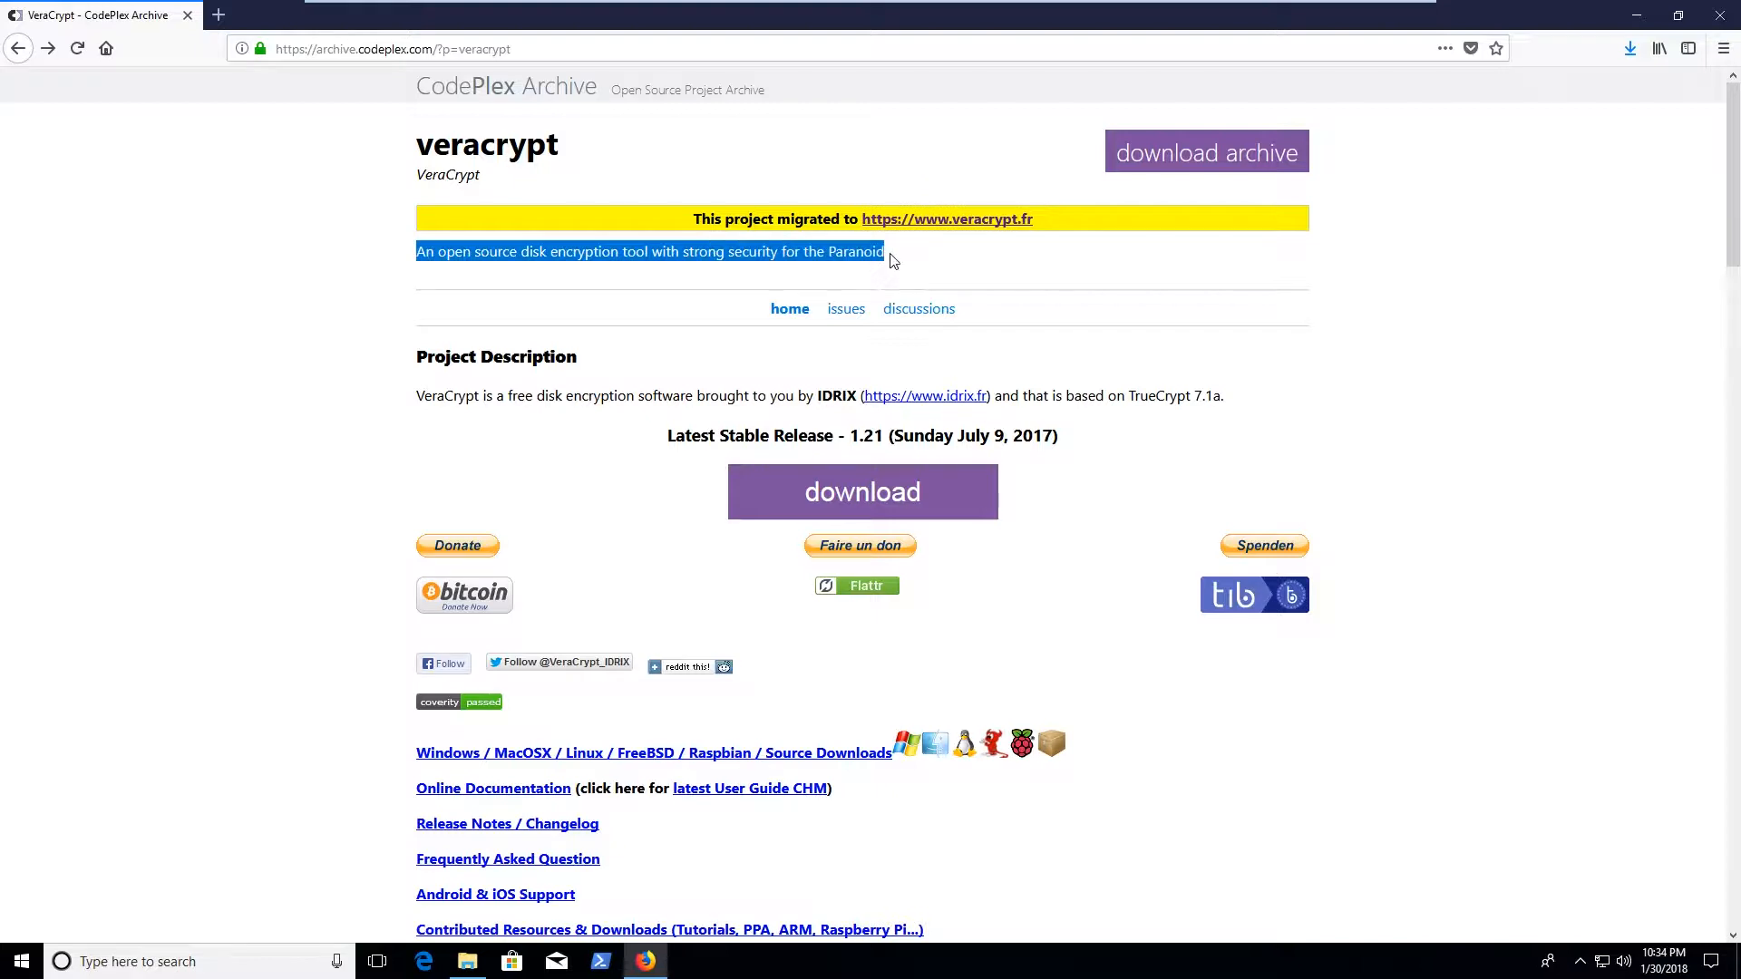
left_click(893, 262)
left_click_drag(463, 251, 968, 236)
left_click(935, 247)
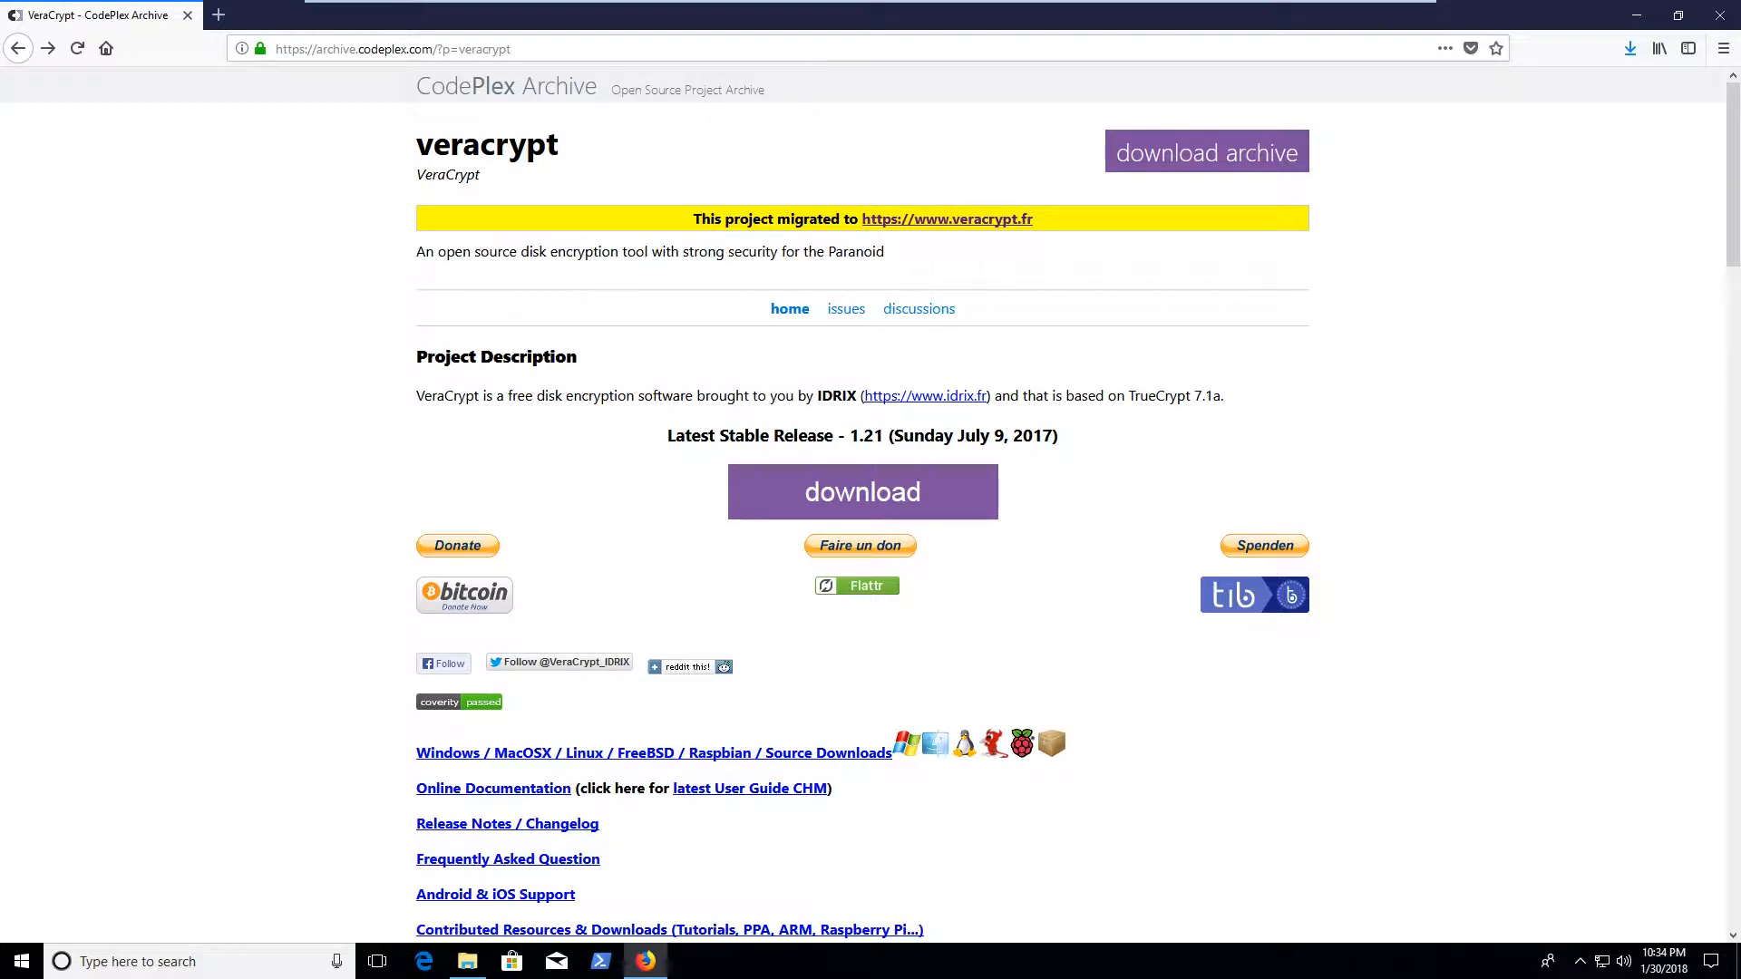
left_click(48, 49)
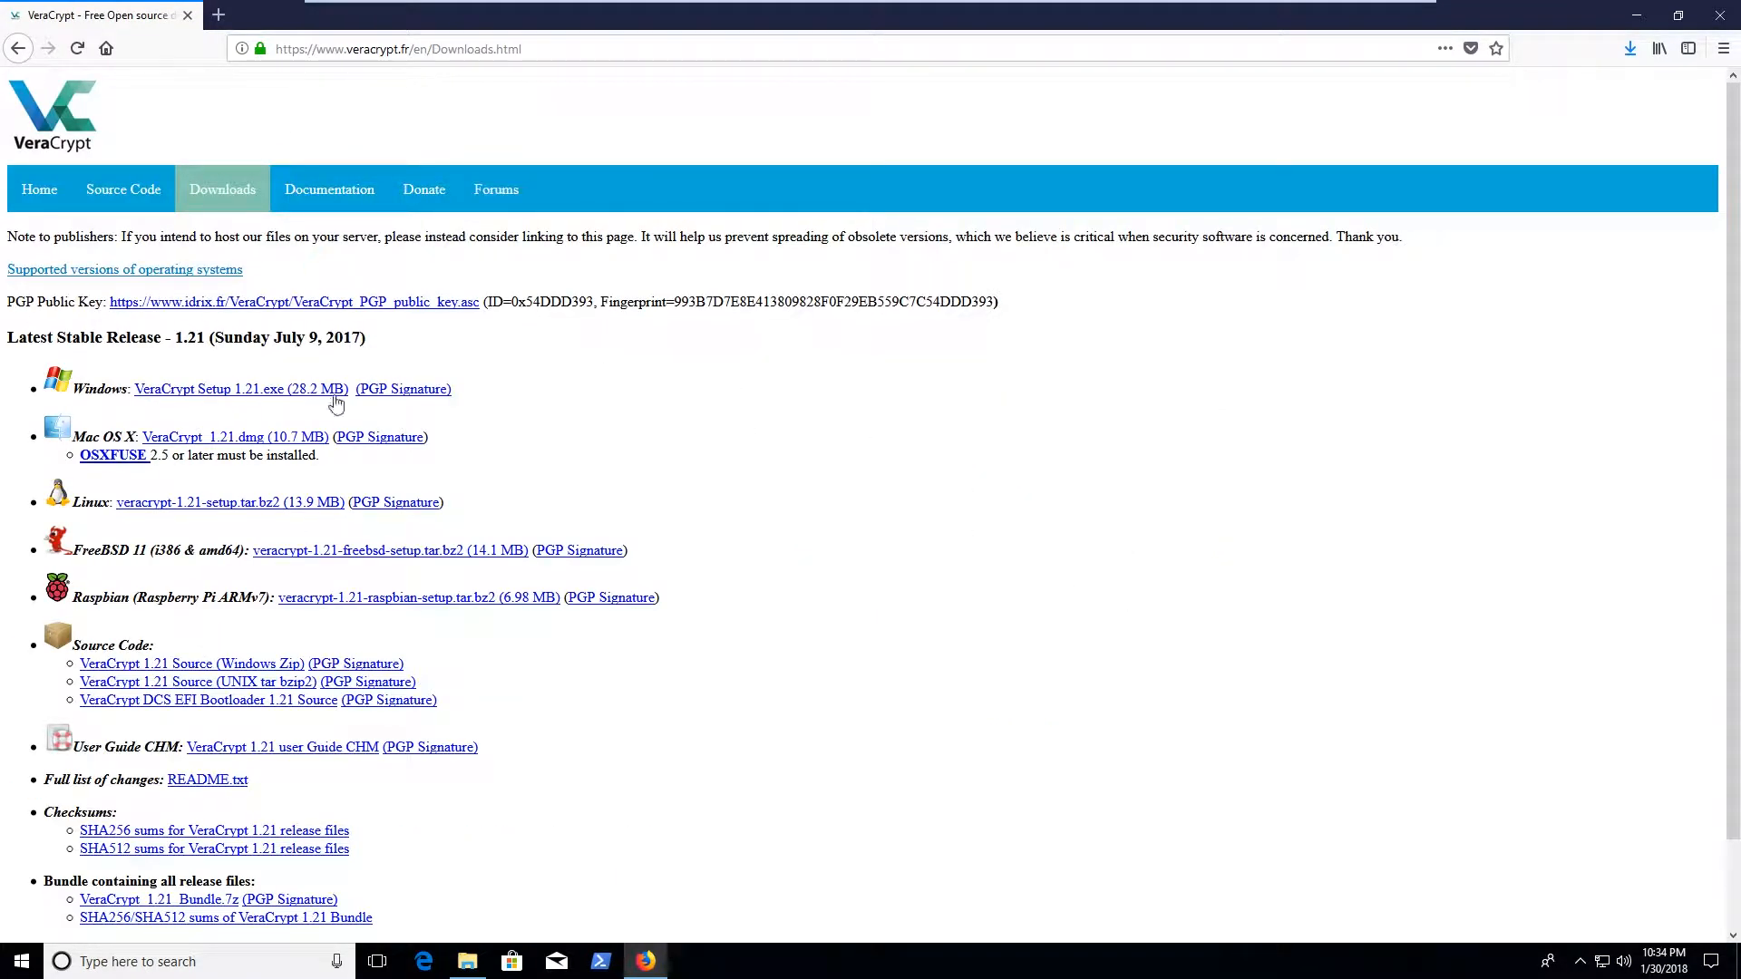
Save VeraCrypt Setup 1.21.exe and watch its download progress in the Library list
scroll(490, 611, "down", 1)
scroll(489, 610, "up", 1)
left_click(213, 400)
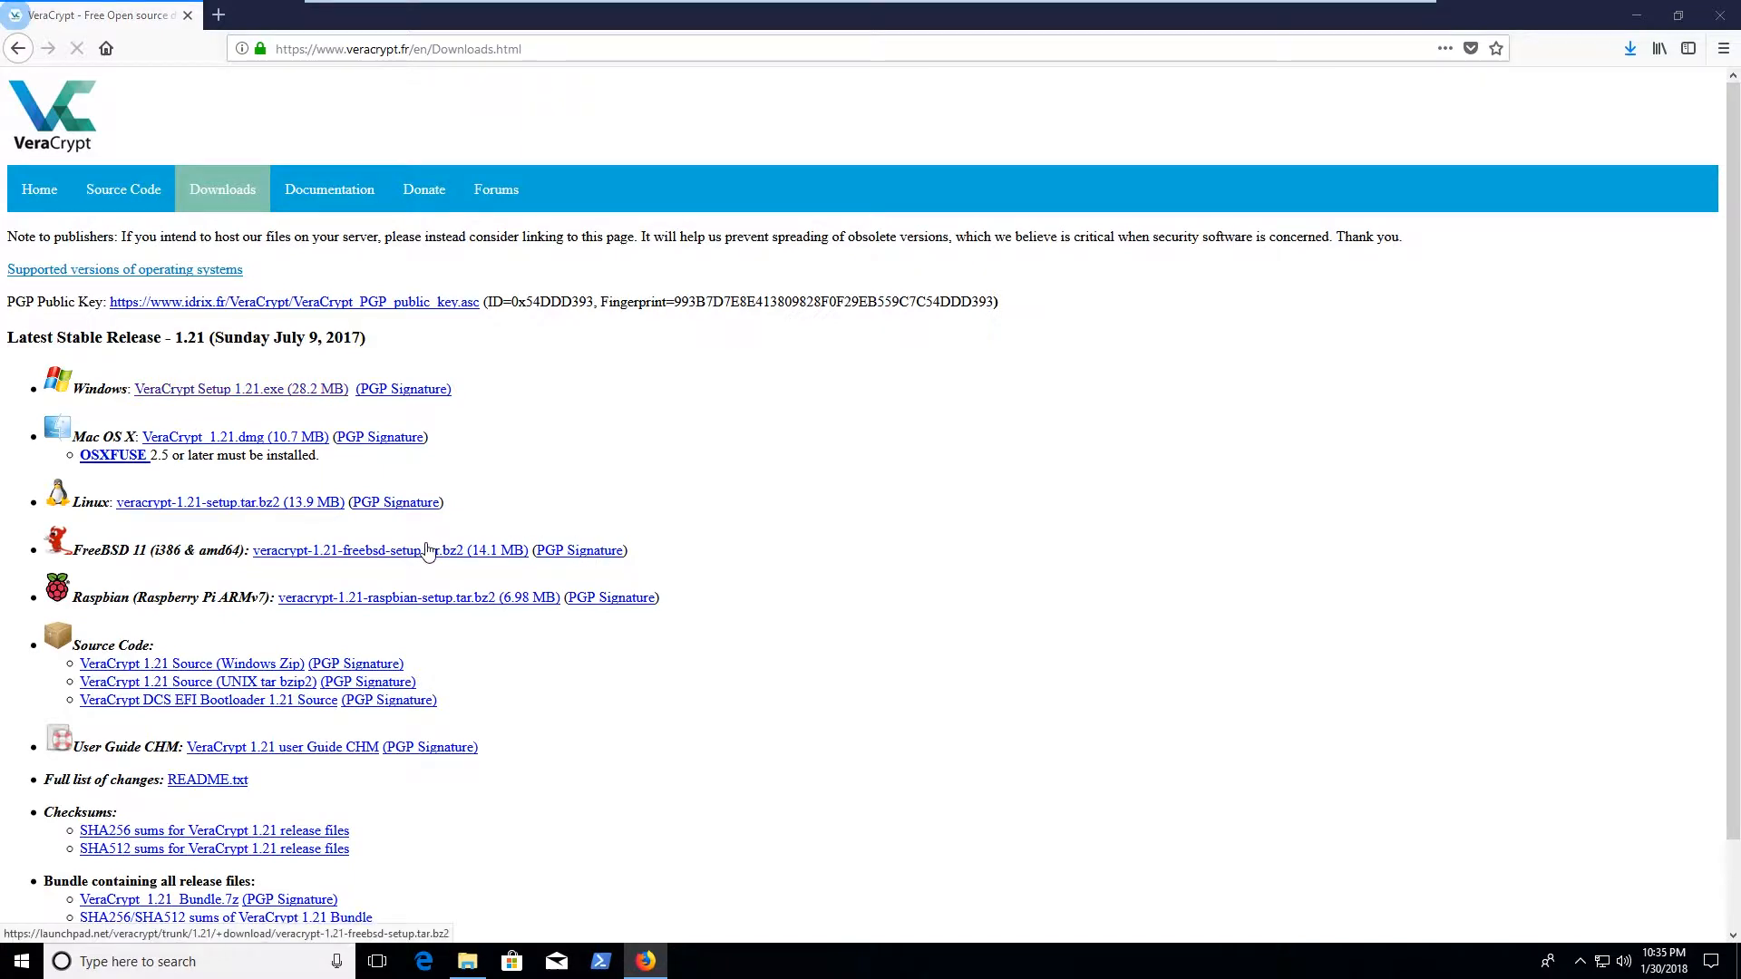
left_click(940, 468)
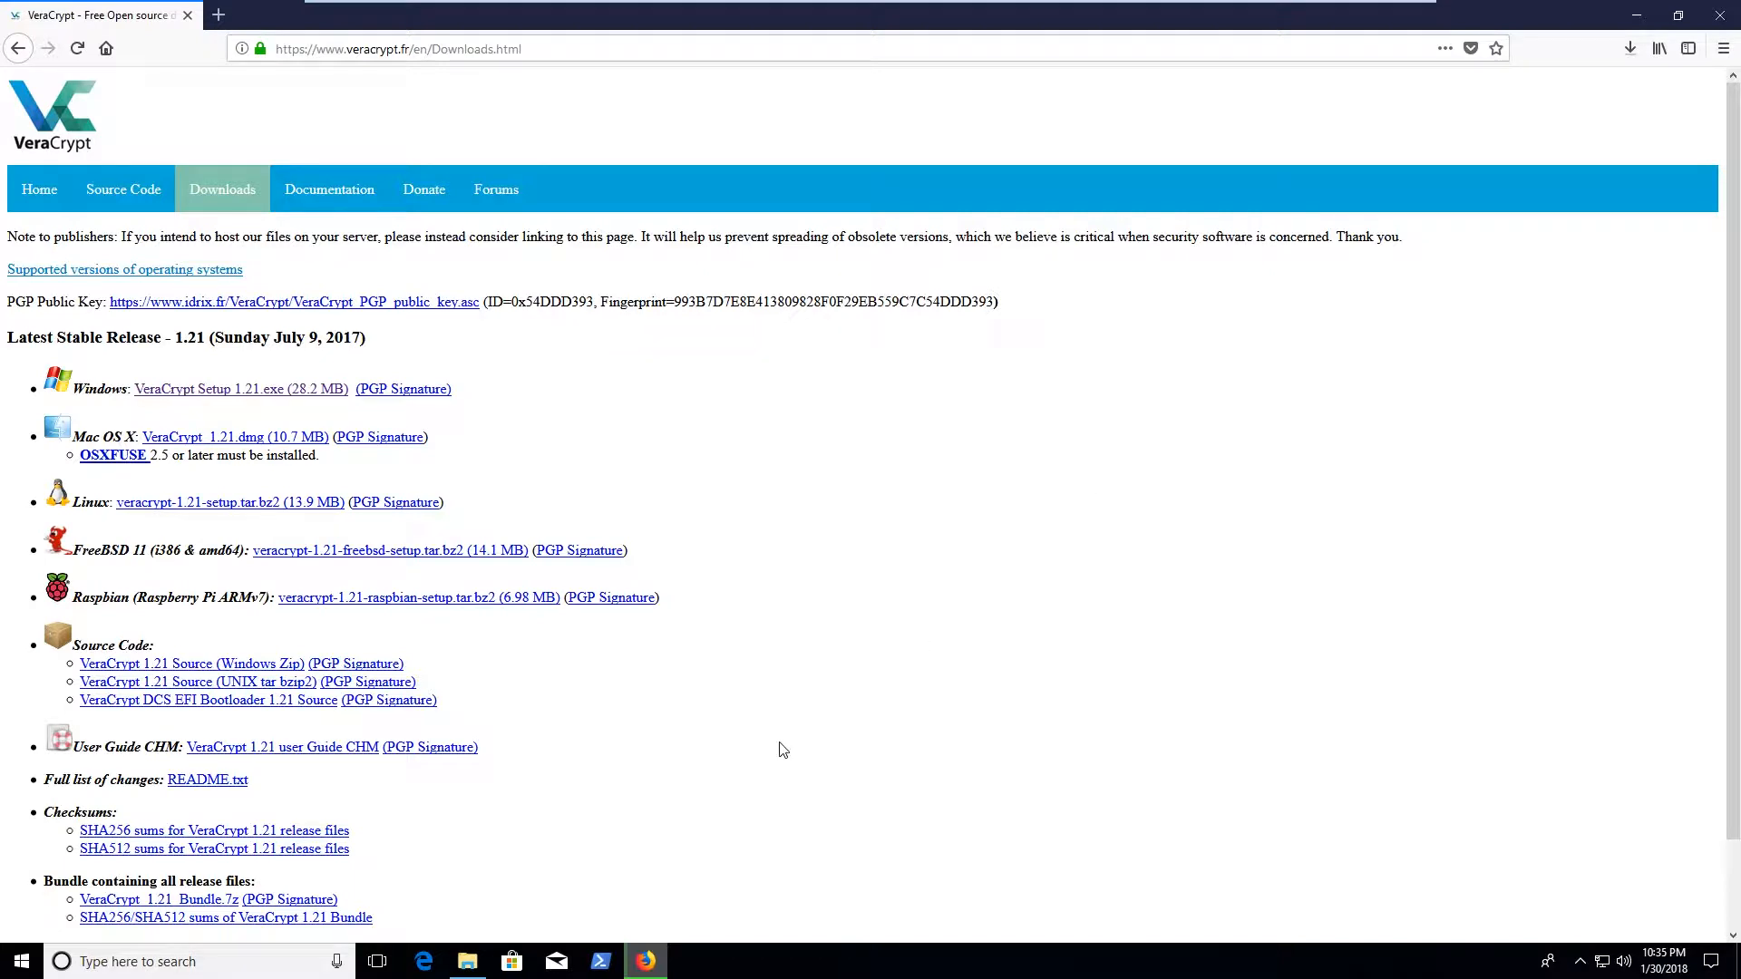
key("ctrl+shift+y")
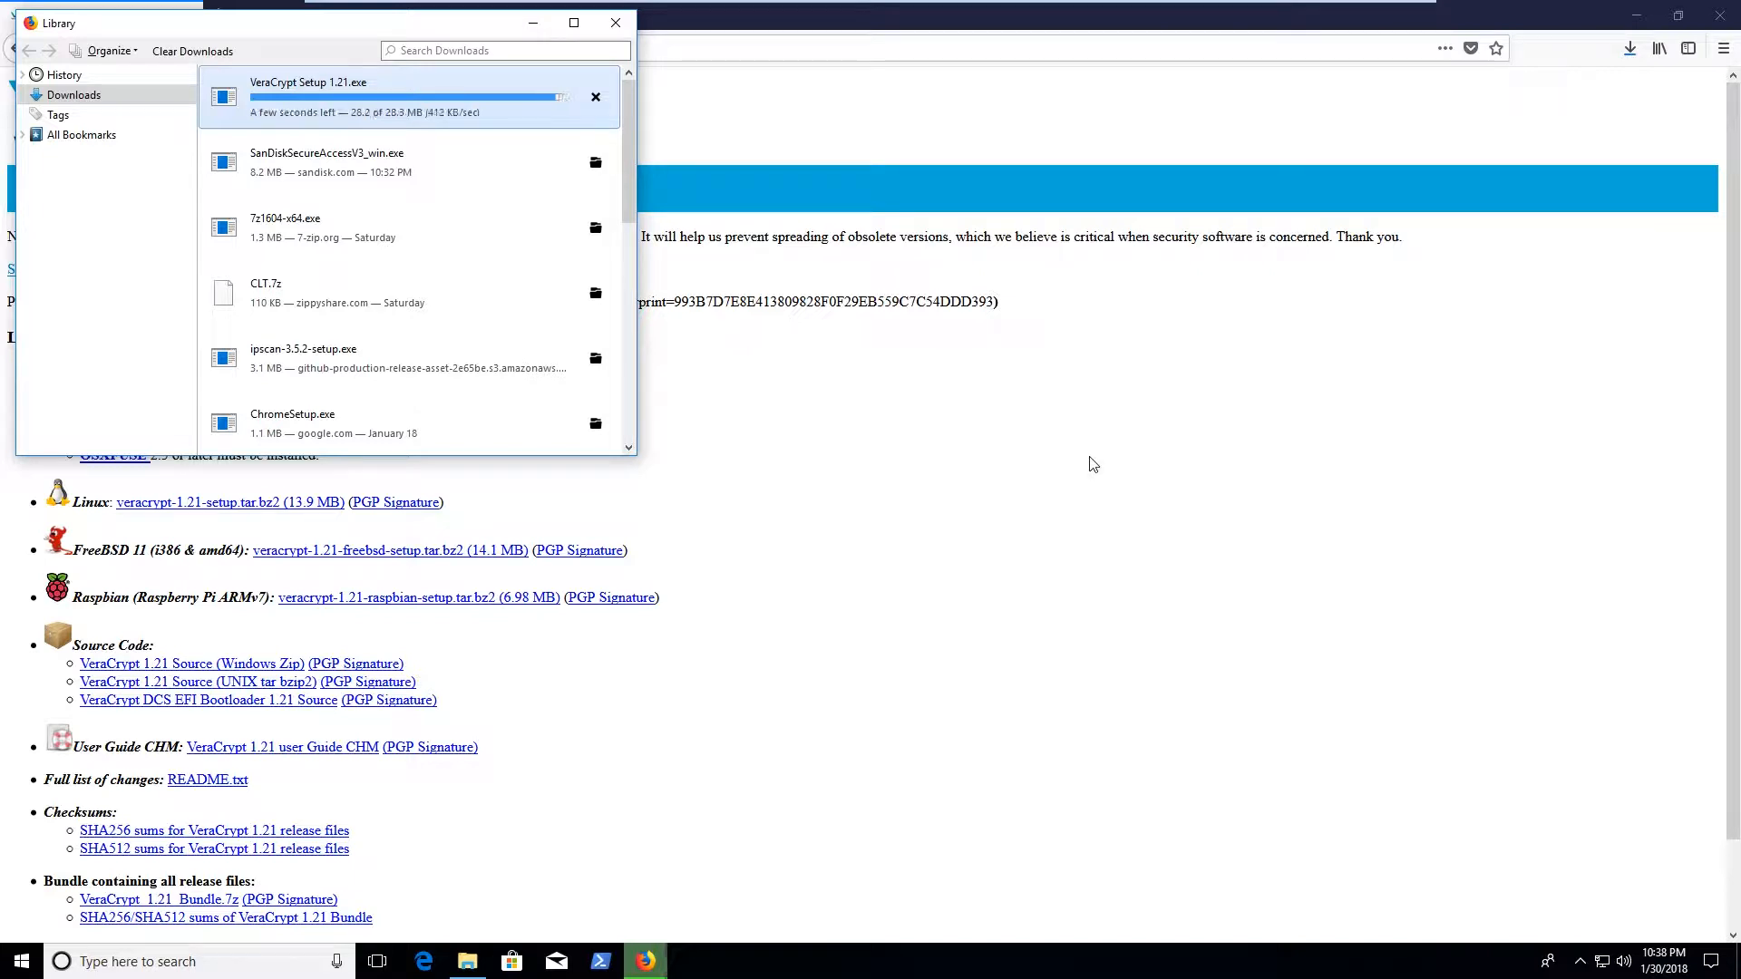
Run VeraCrypt Setup 1.21 from the Downloads folder and approve the UAC prompt
left_click(468, 961)
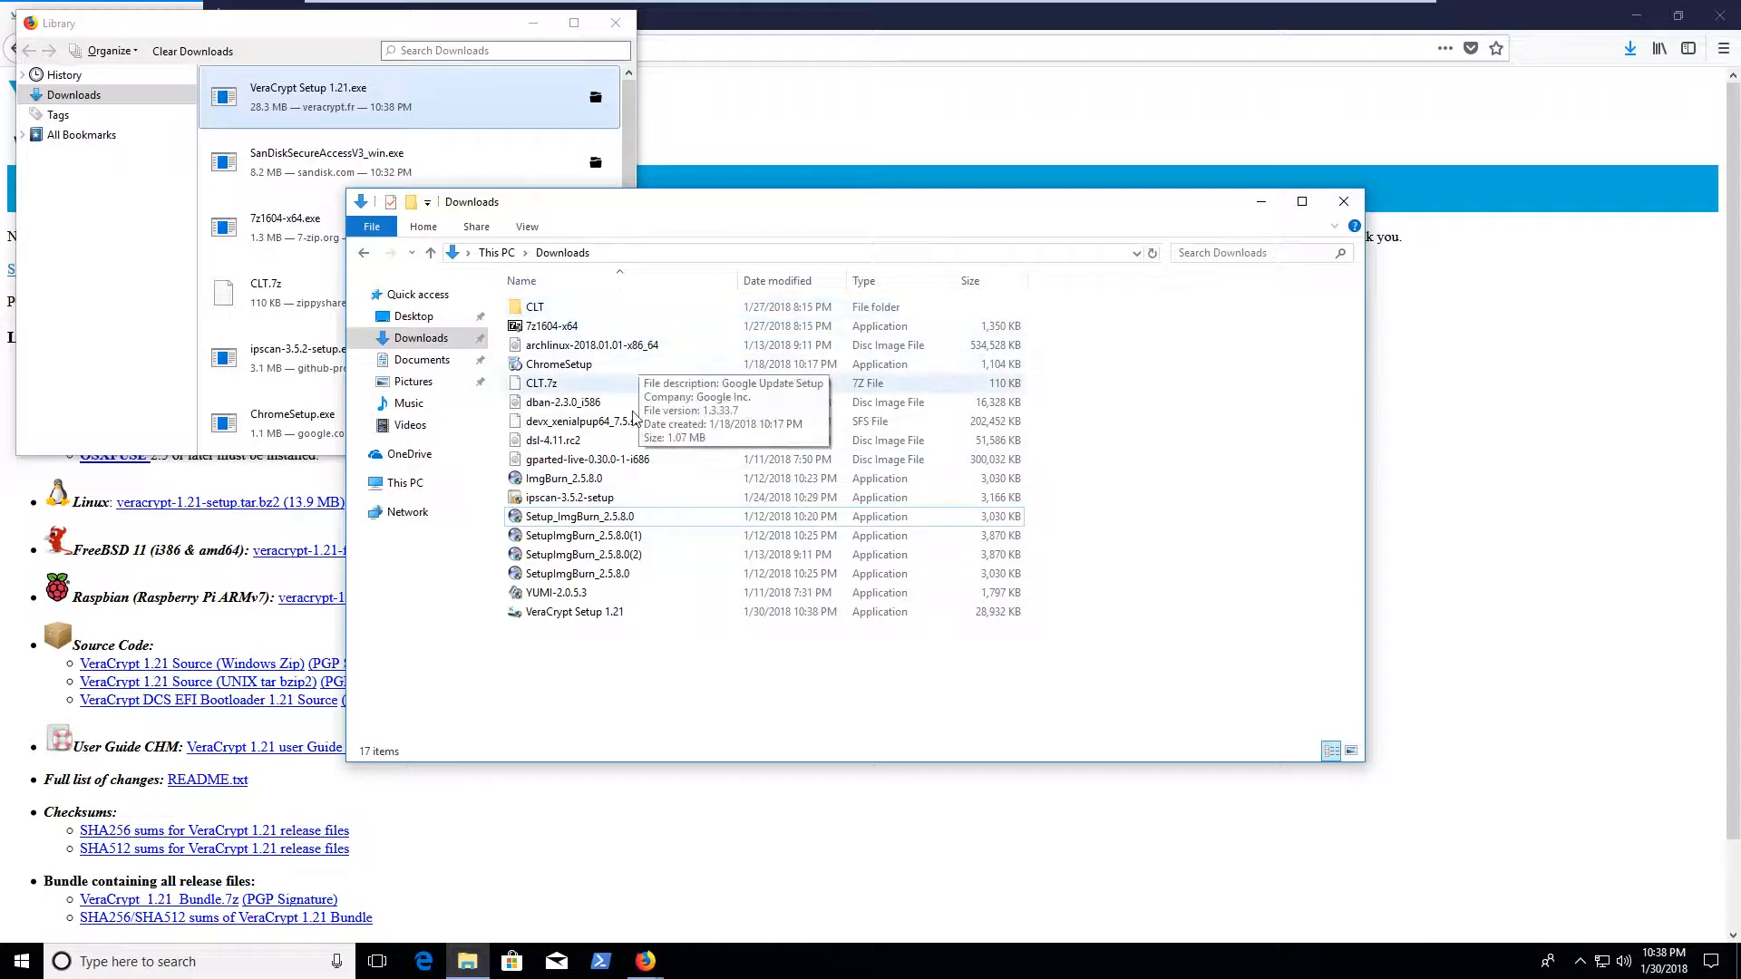
double_click(632, 620)
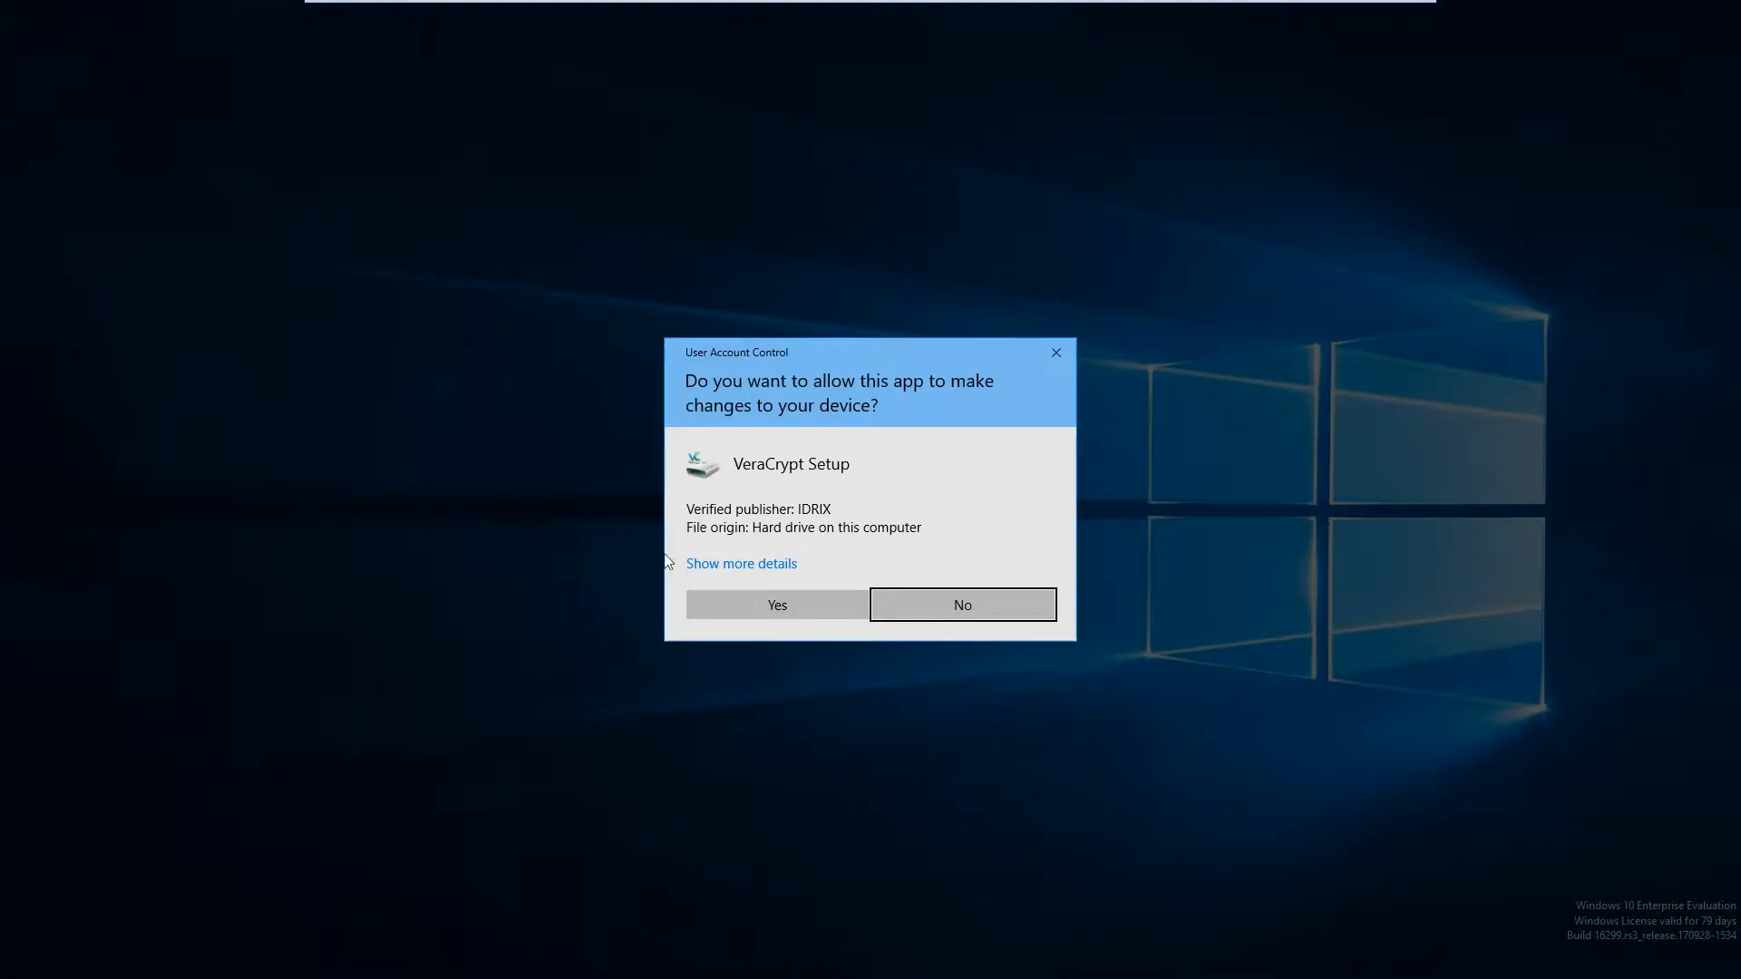
left_click(797, 609)
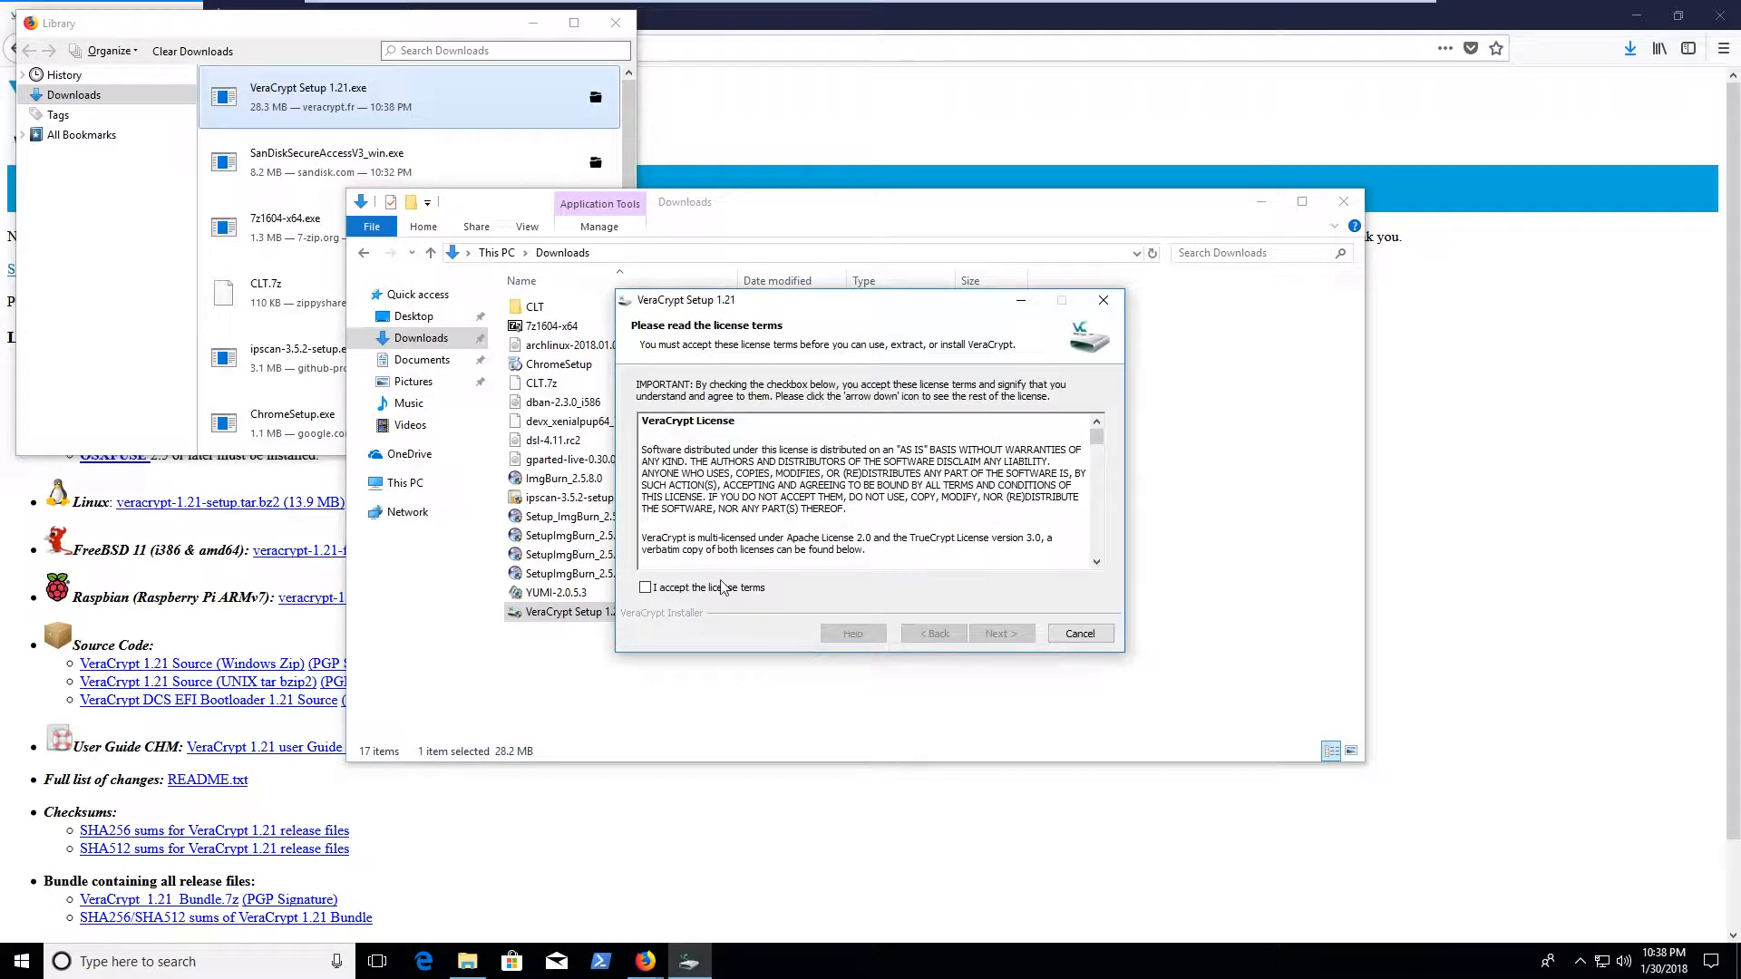
Accept the license terms and install VeraCrypt 1.21 with the default options
left_click(745, 588)
left_click(1000, 634)
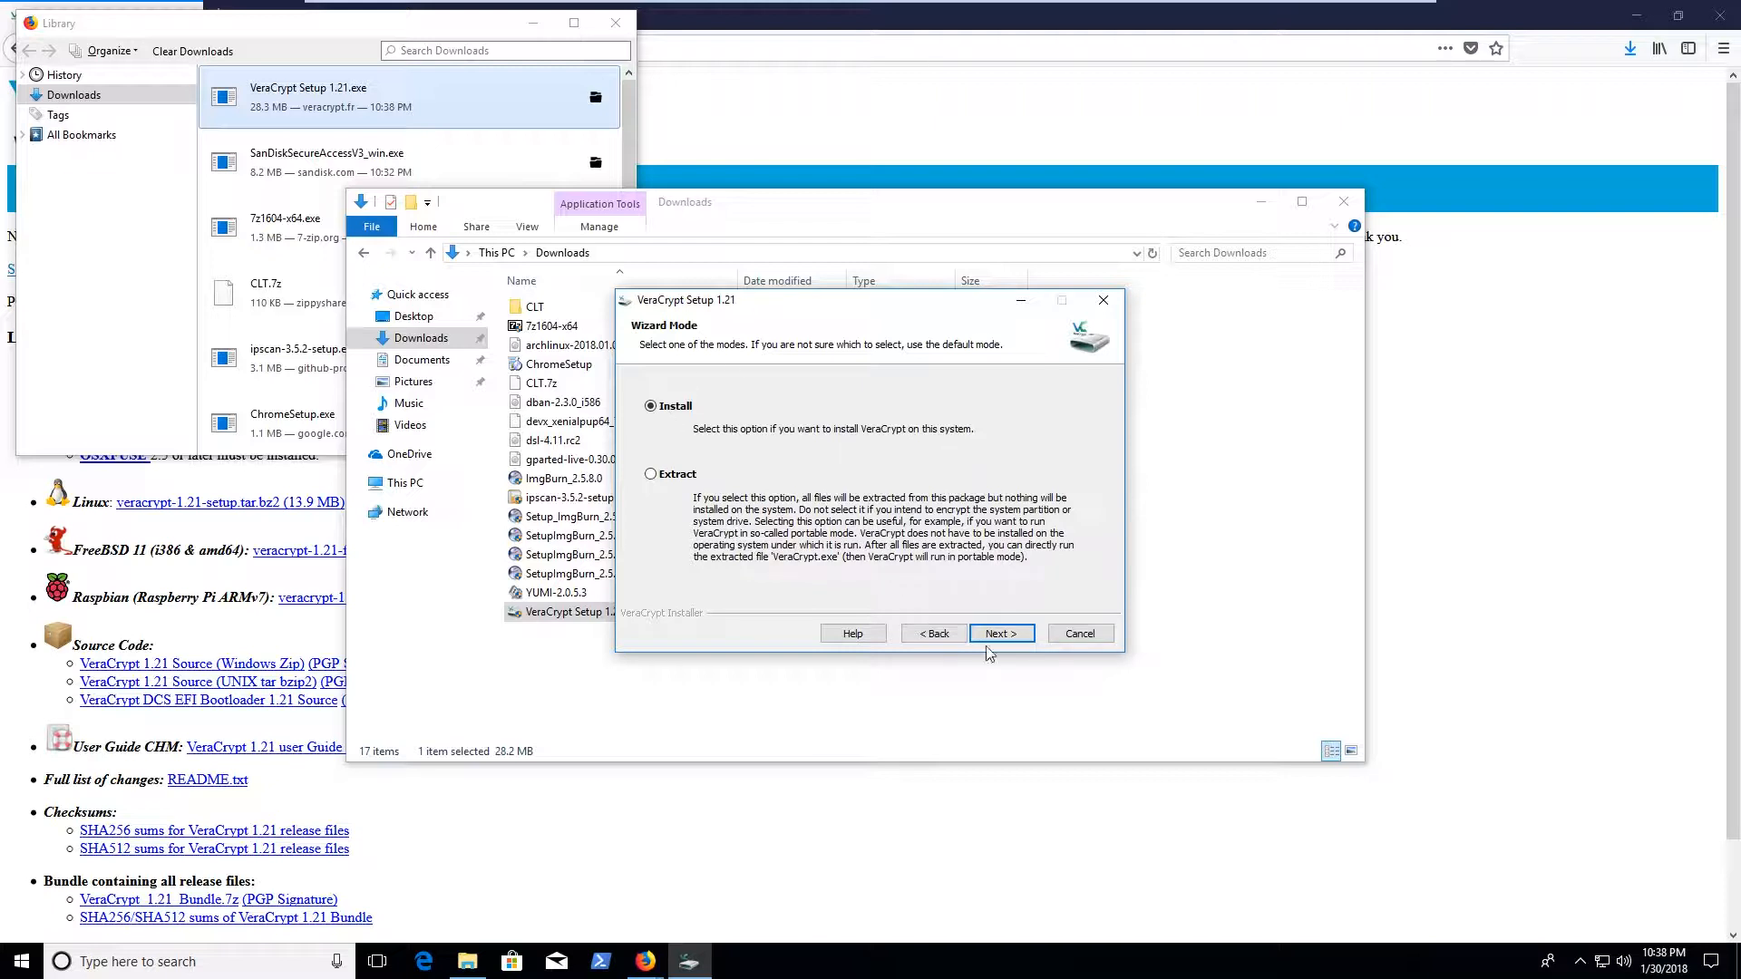
left_click(1007, 633)
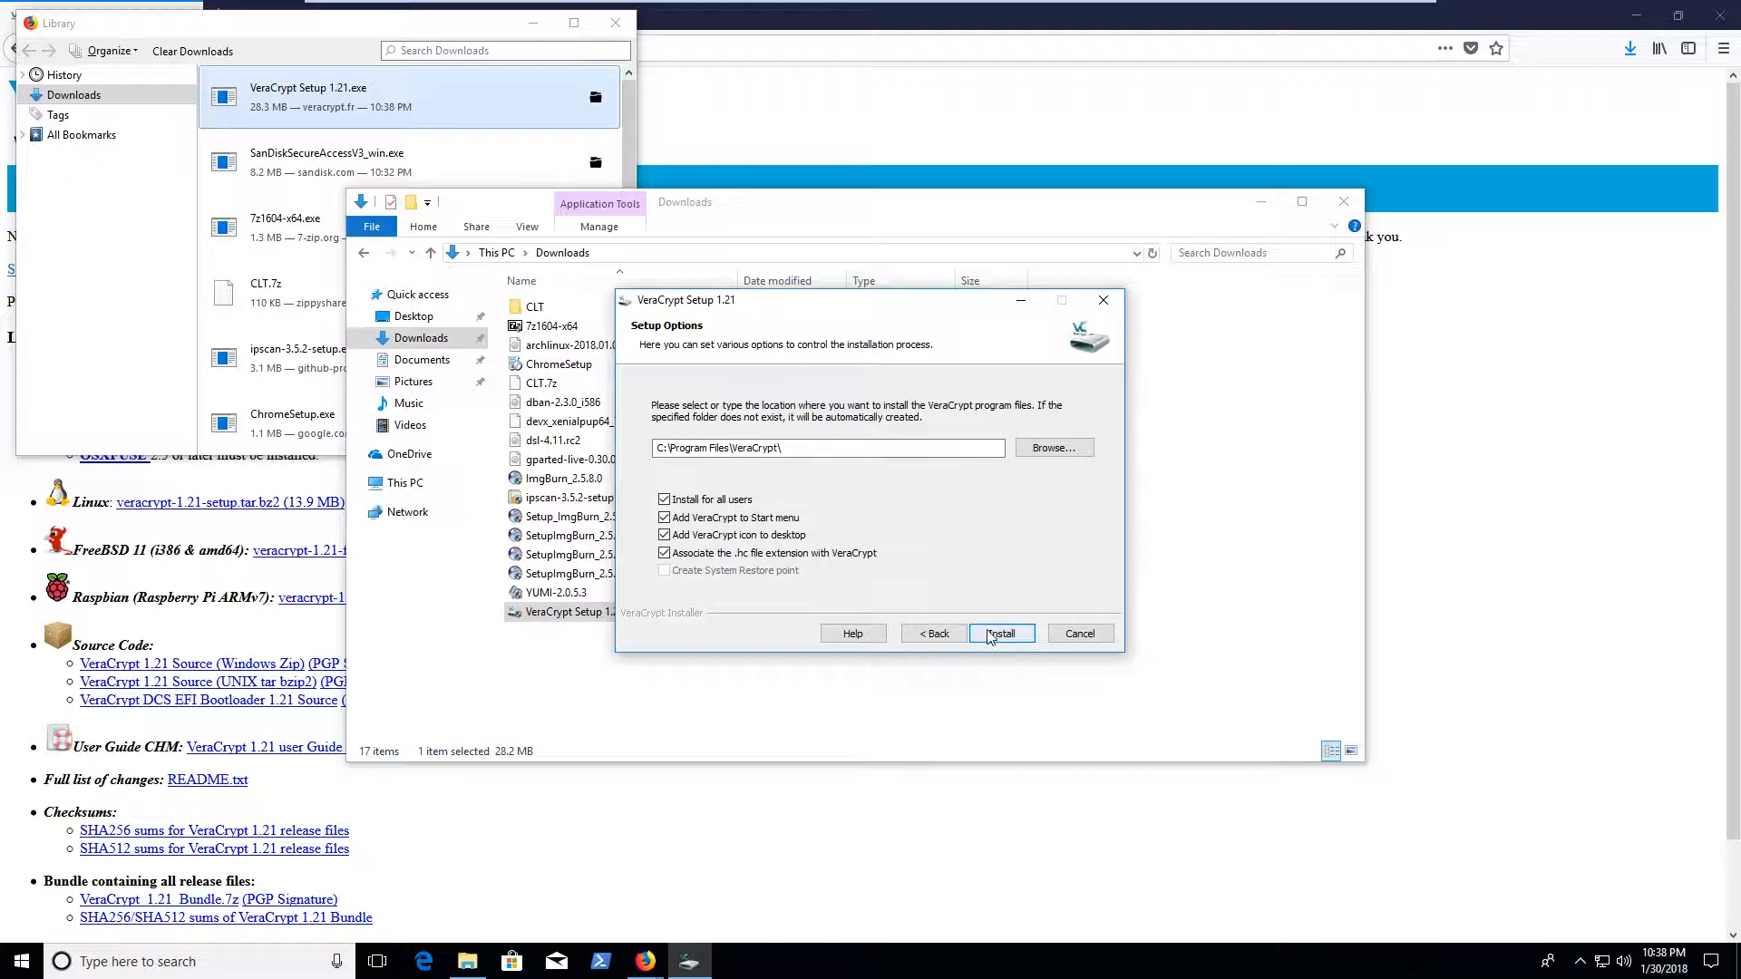
left_click(991, 635)
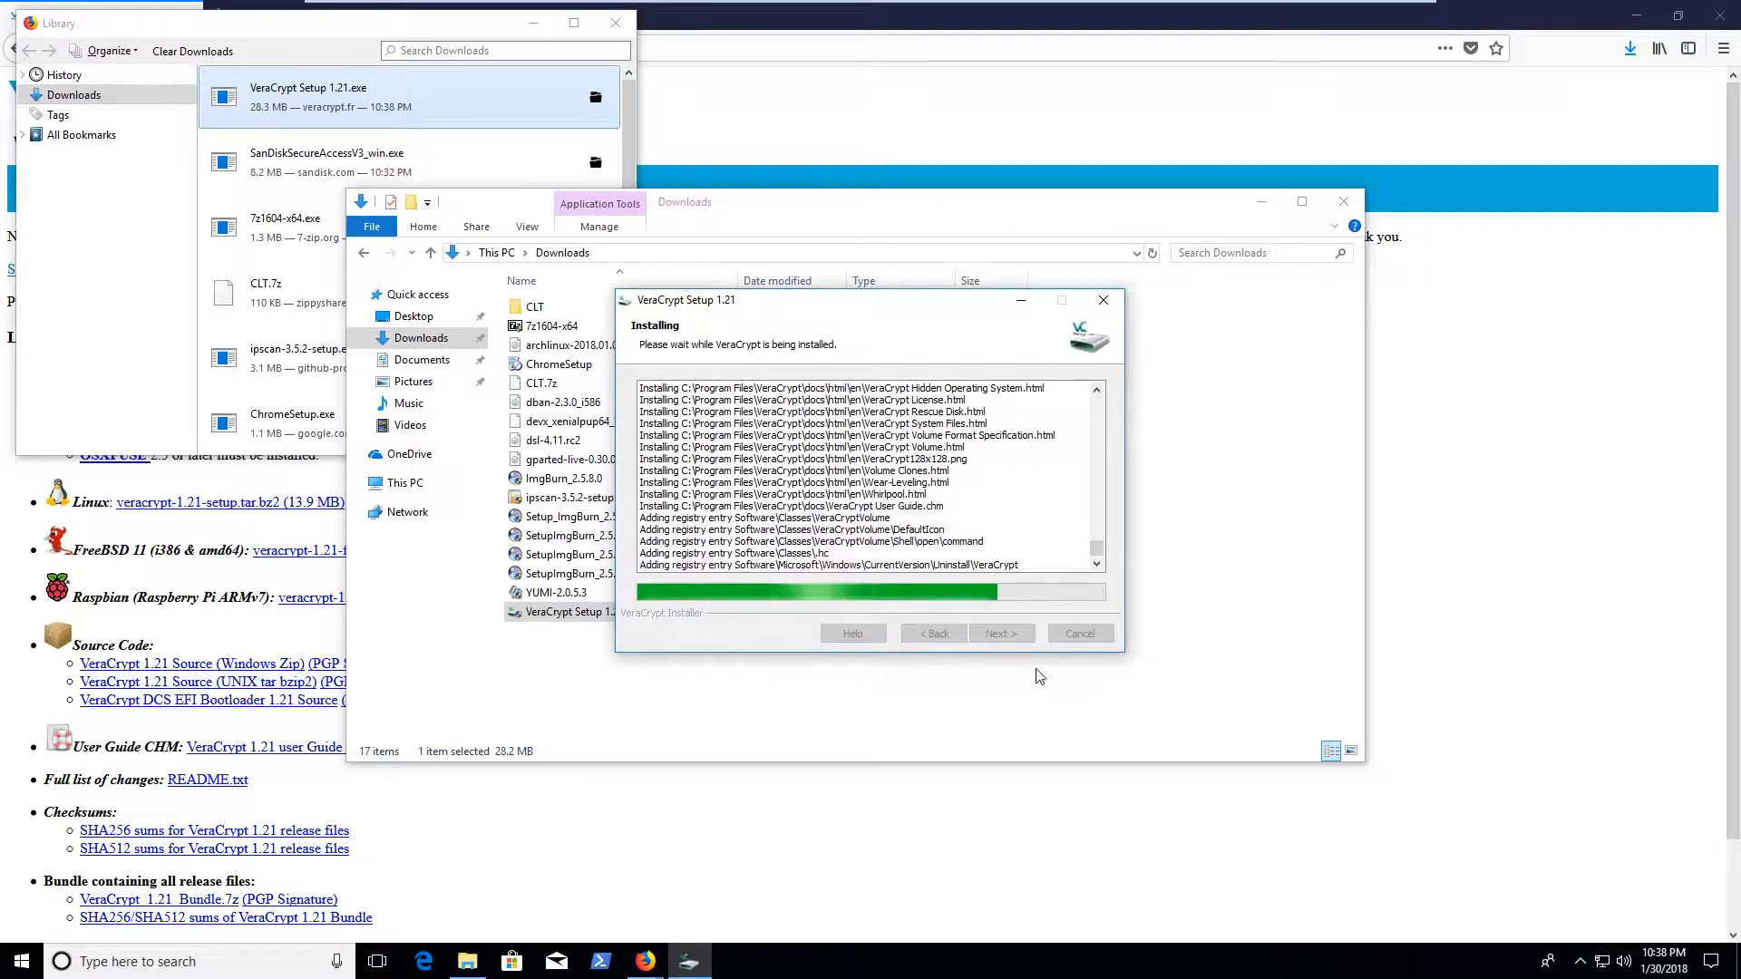
Close the Downloads and Library windows, finish setup and agree to view the Beginner's Tutorial
left_click(1344, 201)
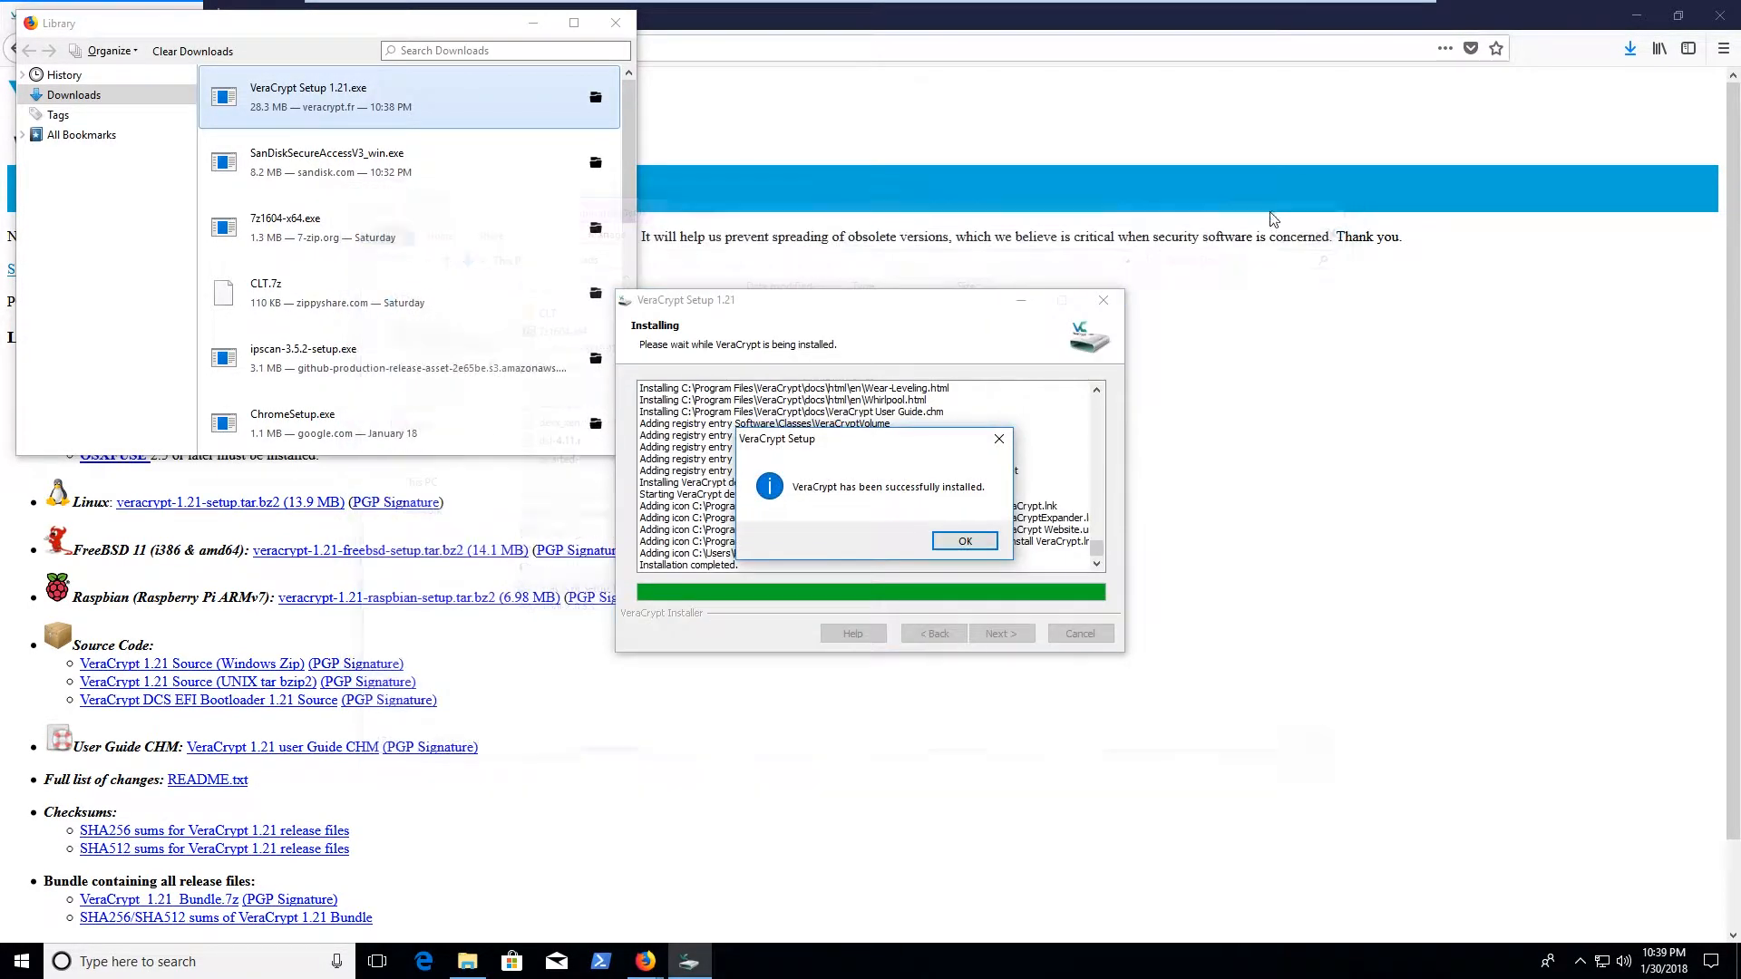
left_click(965, 541)
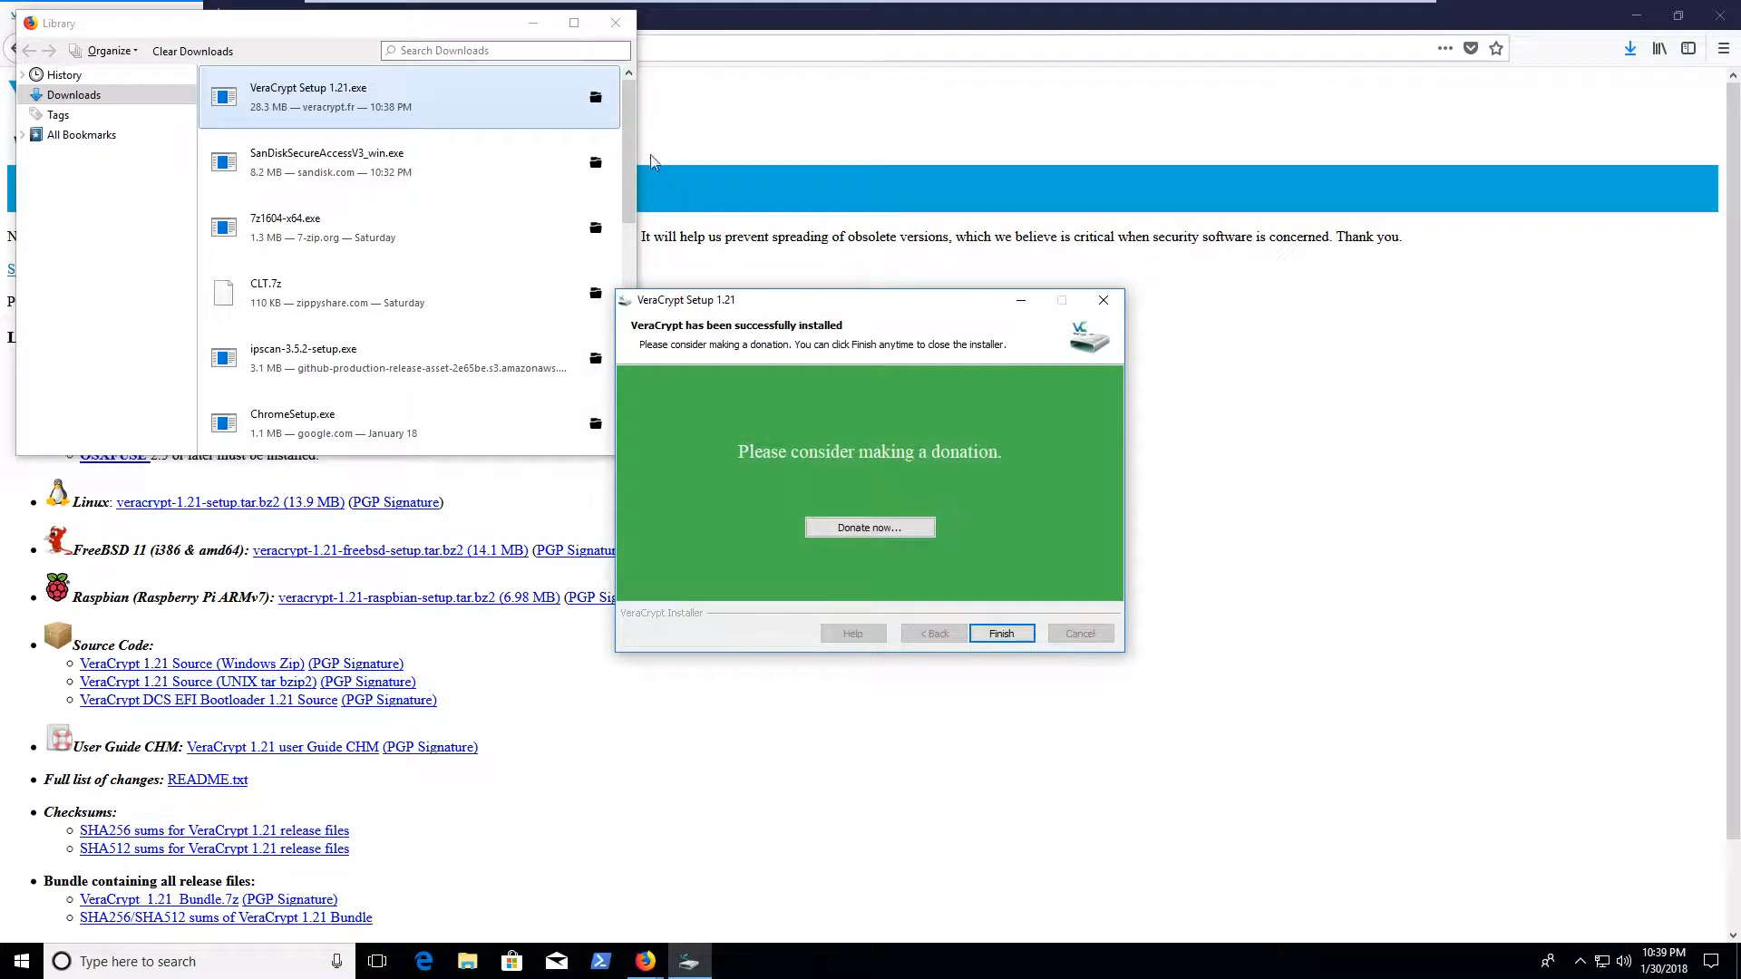
left_click(615, 23)
left_click(1015, 636)
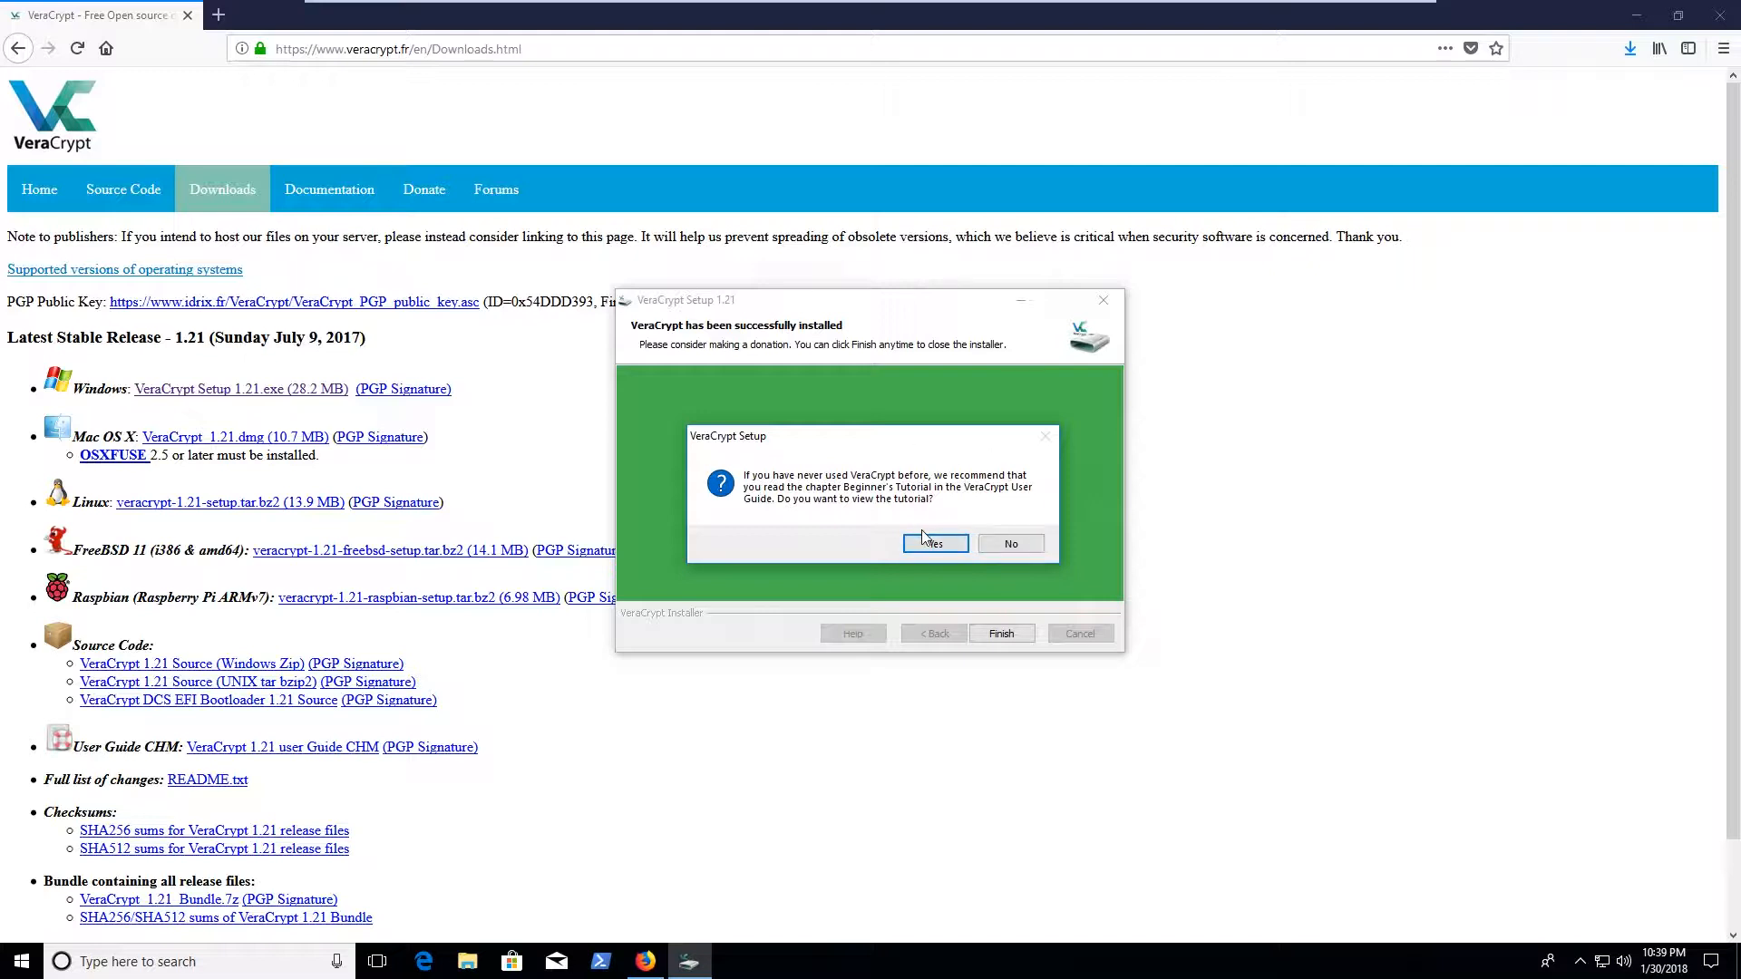
left_click(930, 542)
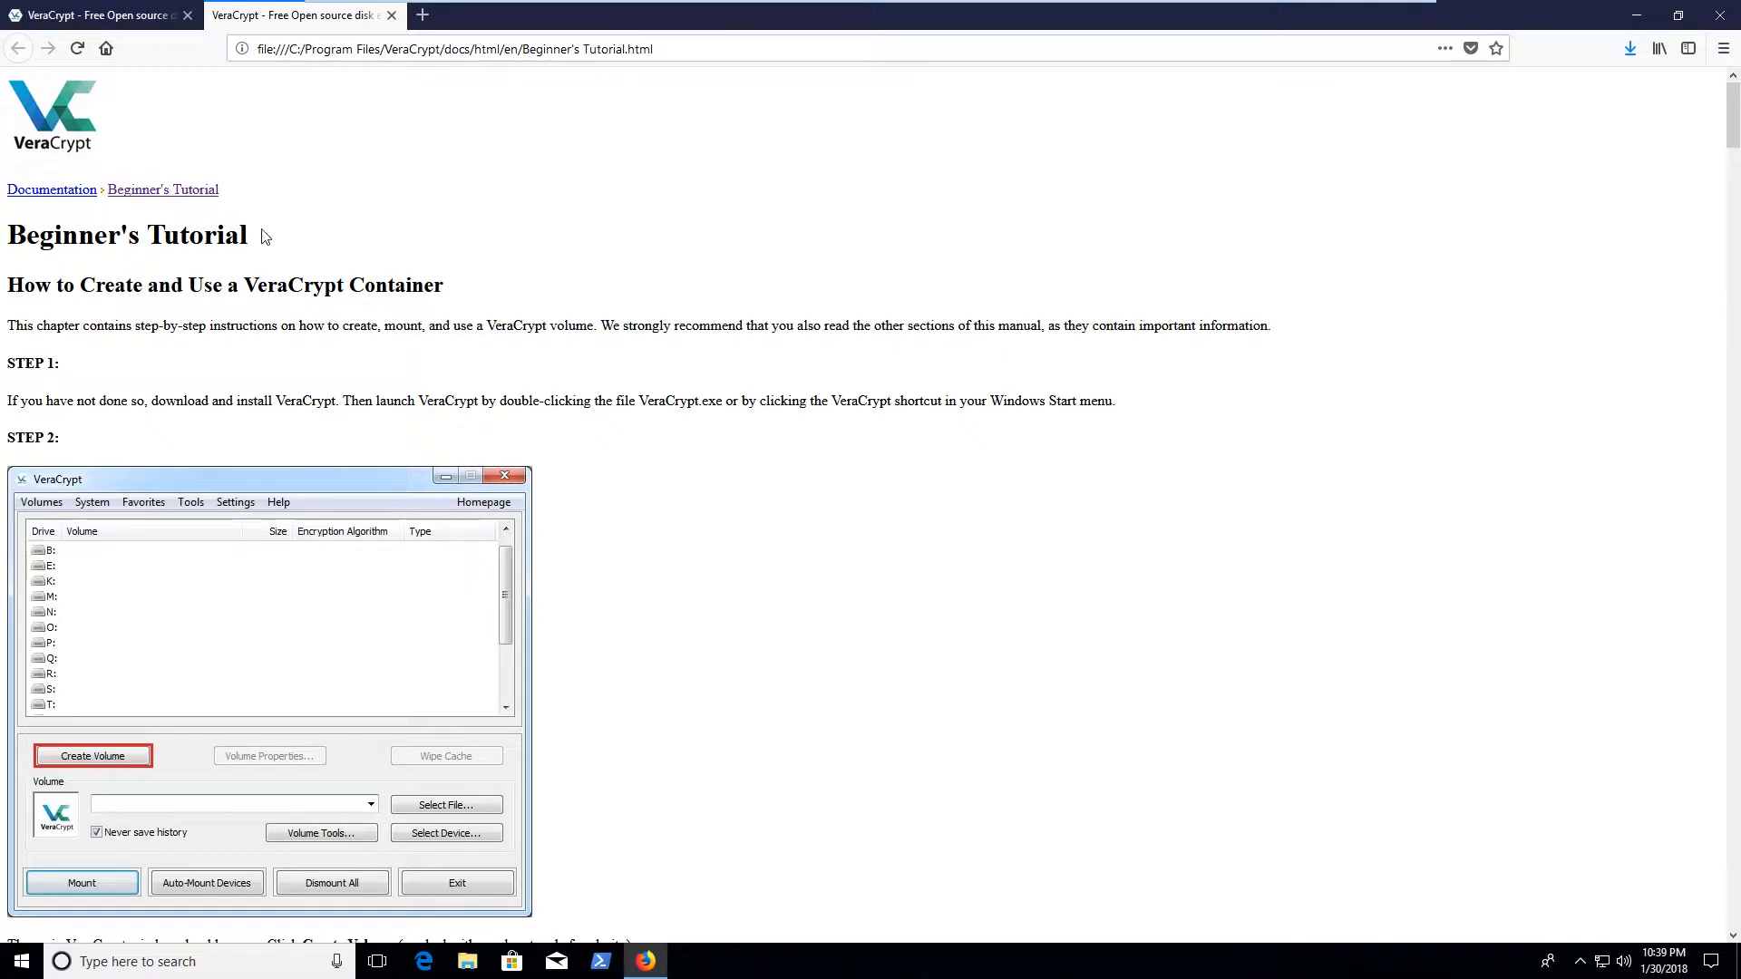
Scroll through the Beginner's Tutorial to the end and back to the top, then open Start
scroll(292, 306, "down", 20)
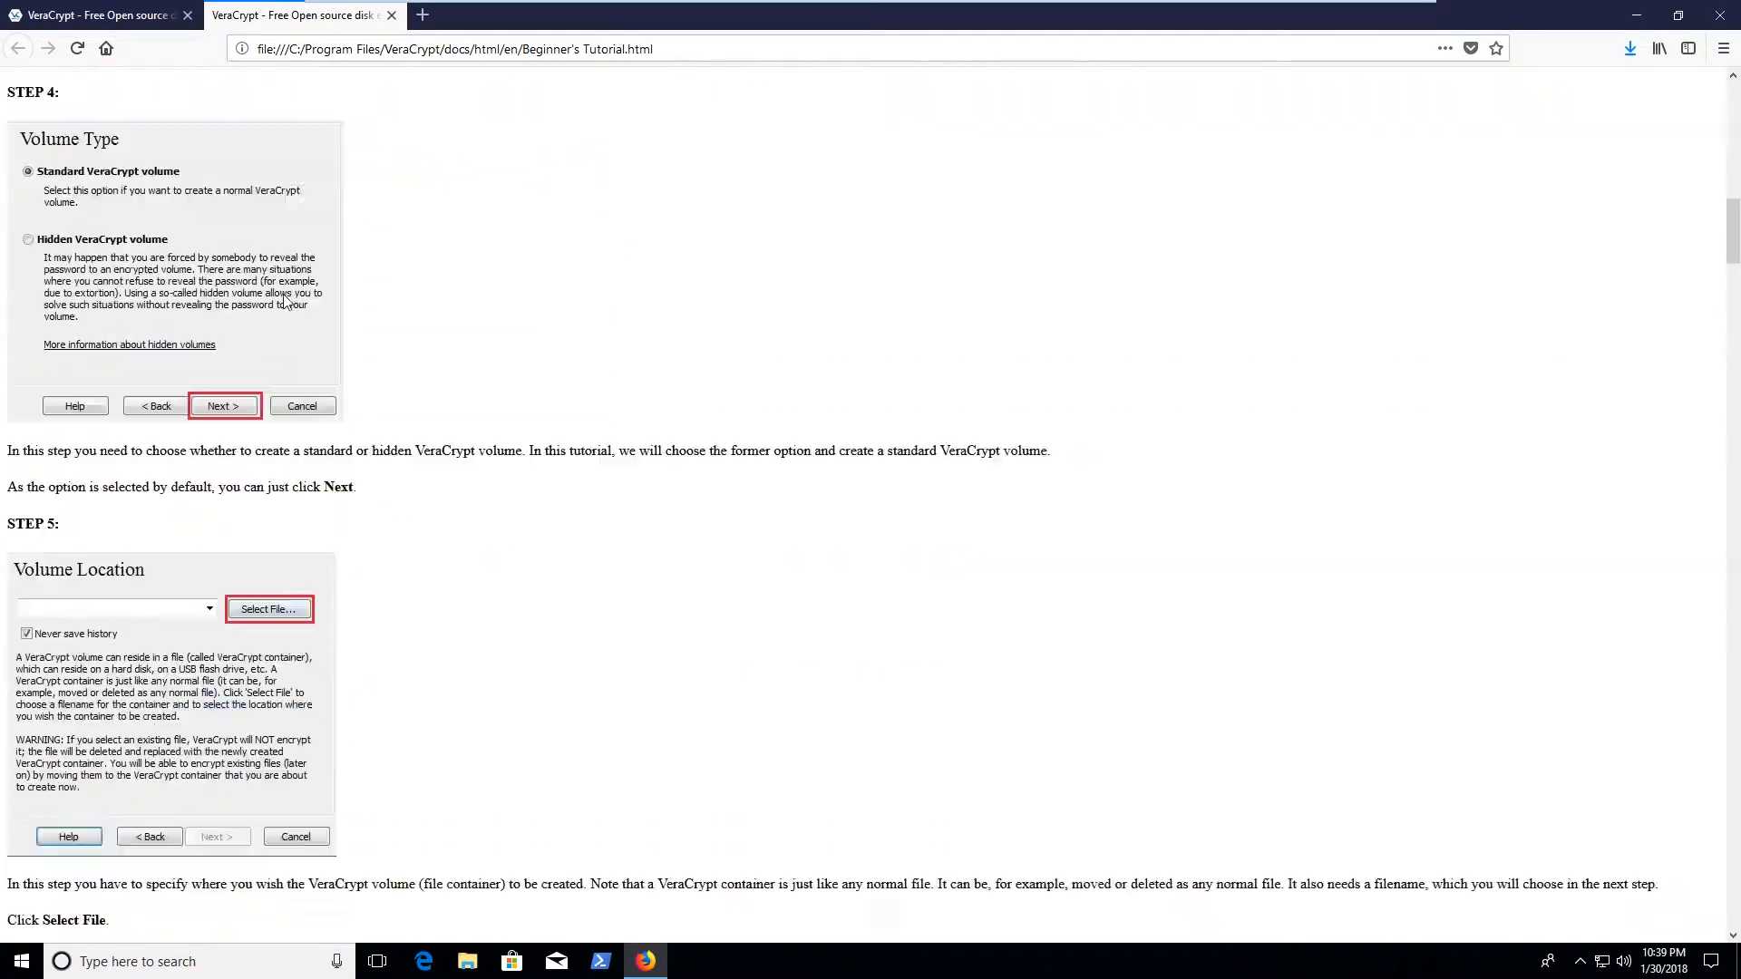
scroll(292, 309, "down", 20)
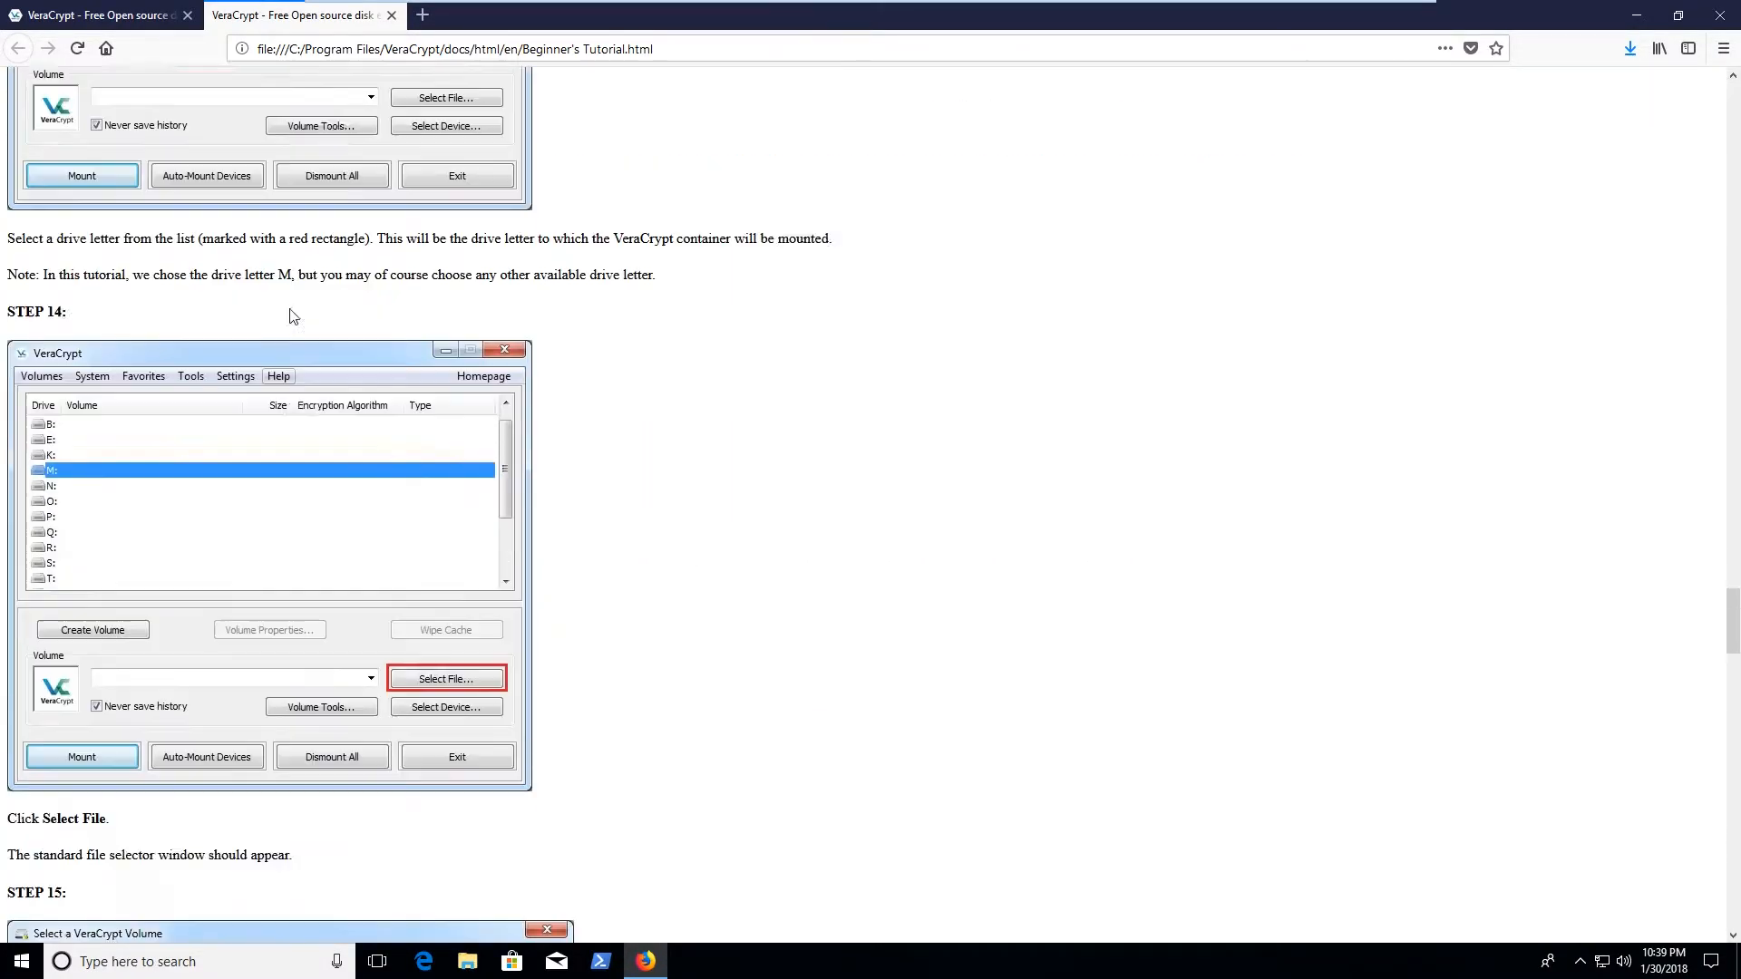
scroll(292, 315, "down", 20)
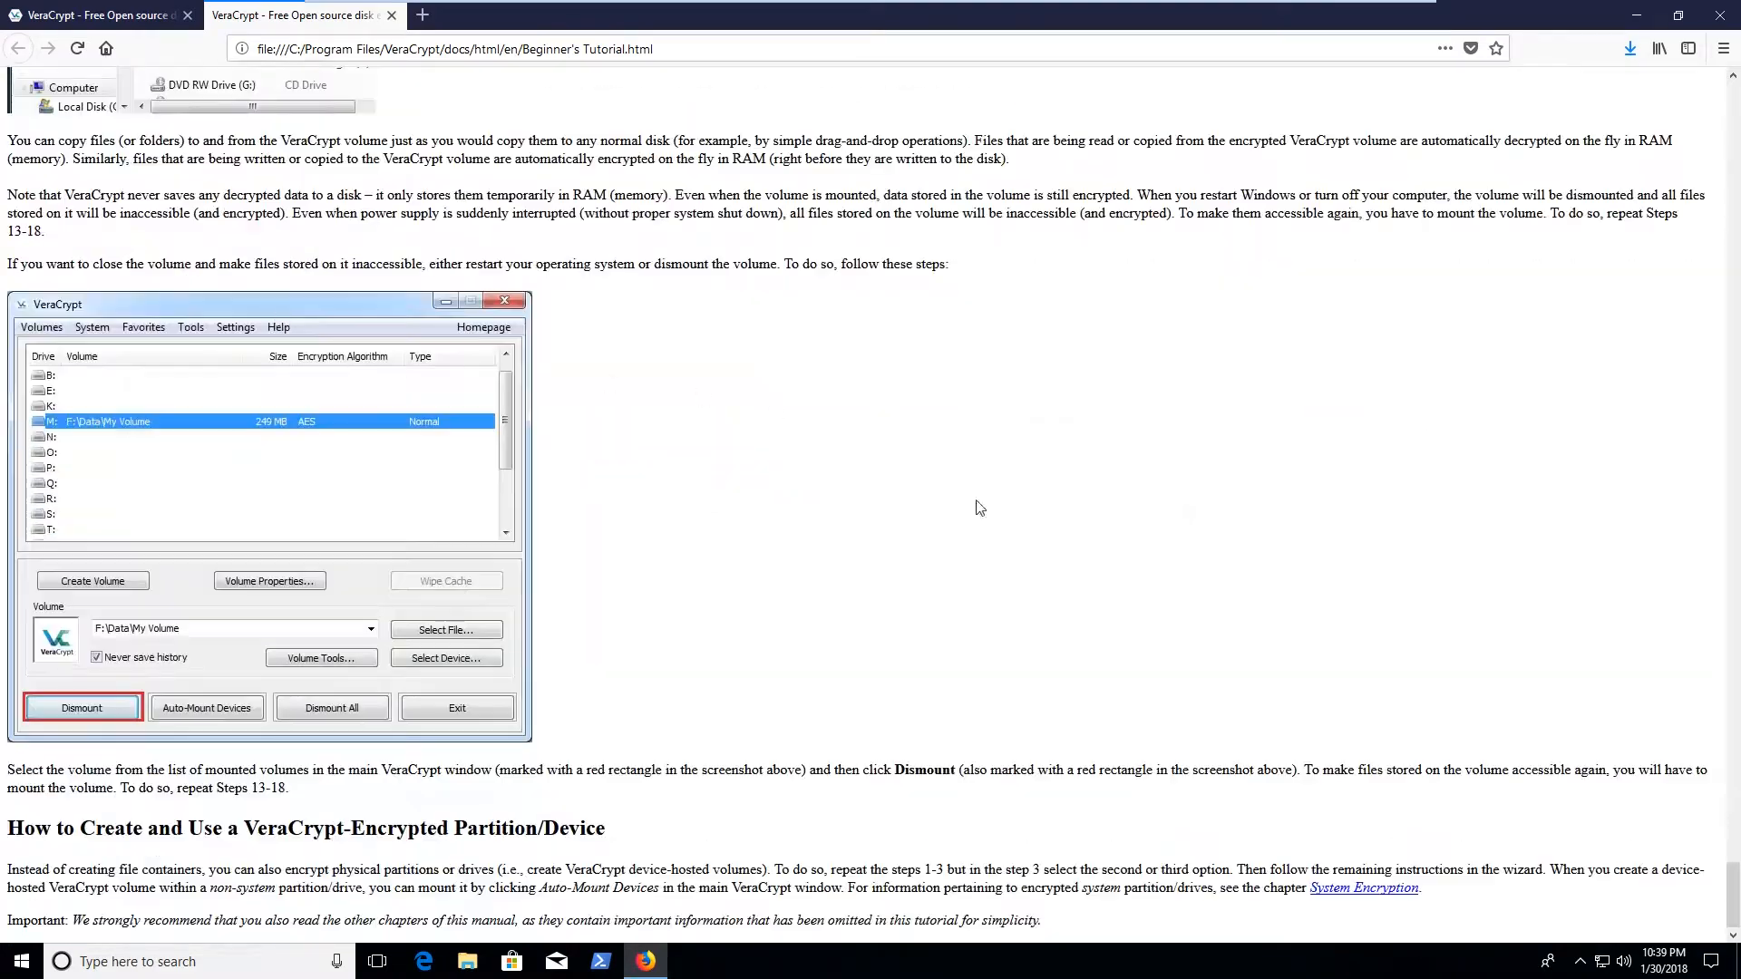
left_click_drag(1733, 893, 1730, 95)
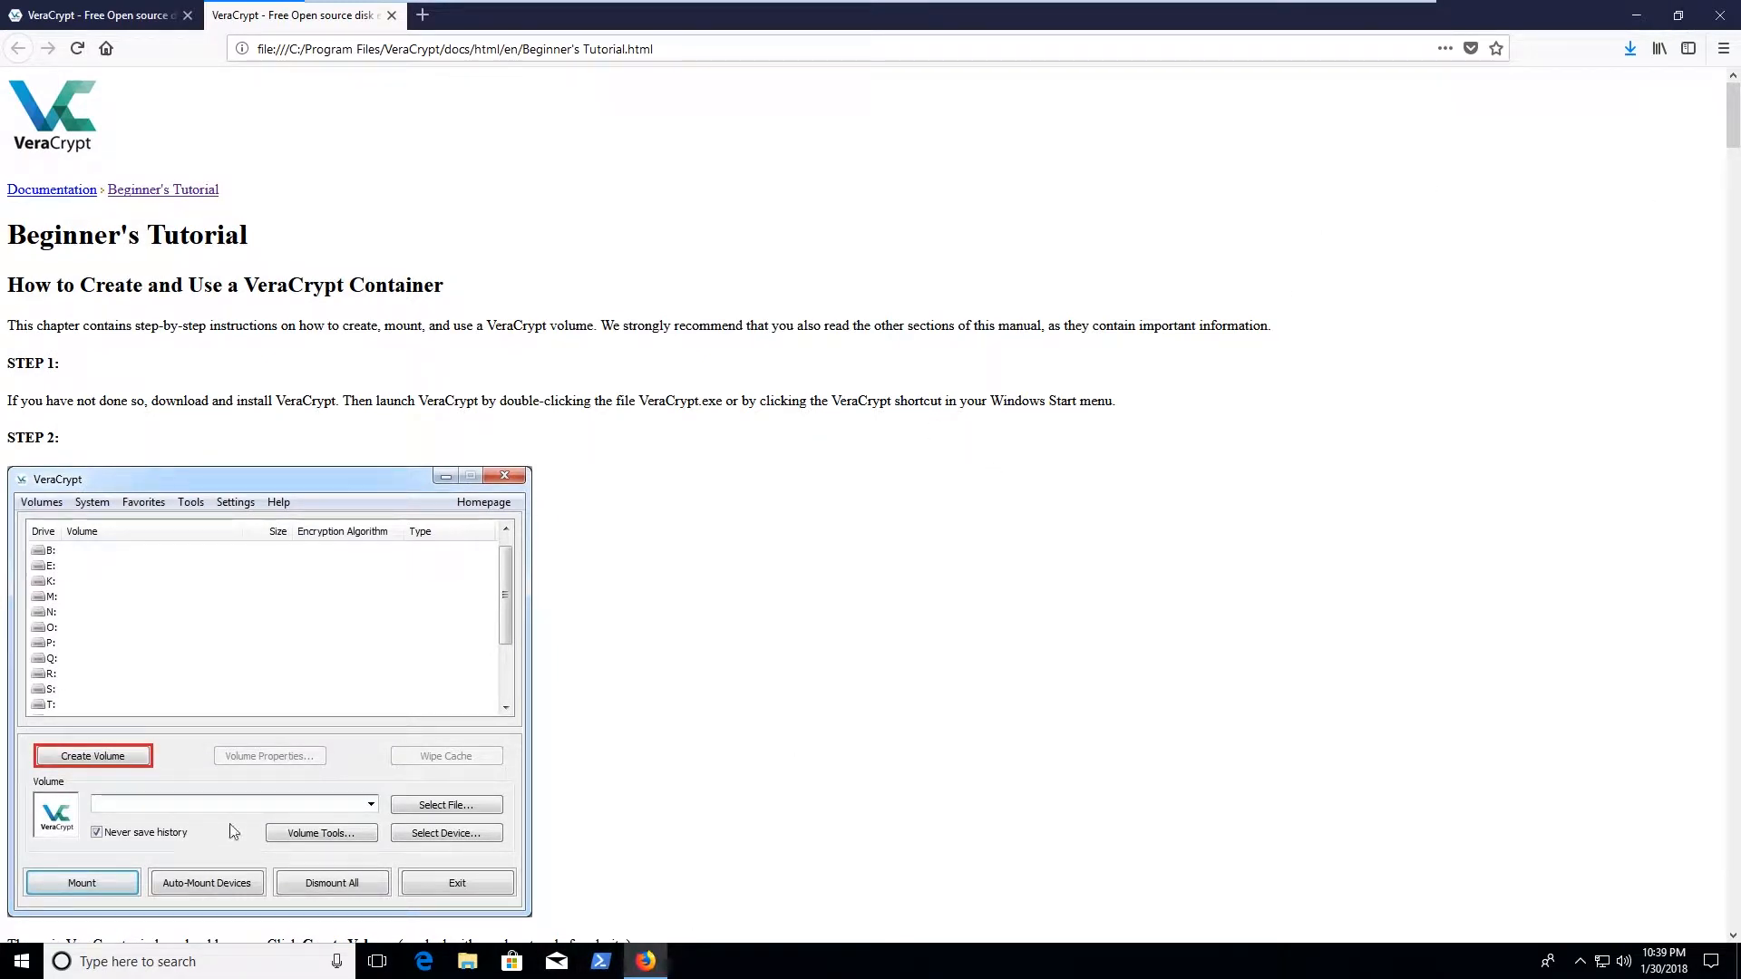
left_click(27, 968)
Launch VeraCrypt by searching 'veracrypt' and select drive letter L: in its main window
type("veracrypt")
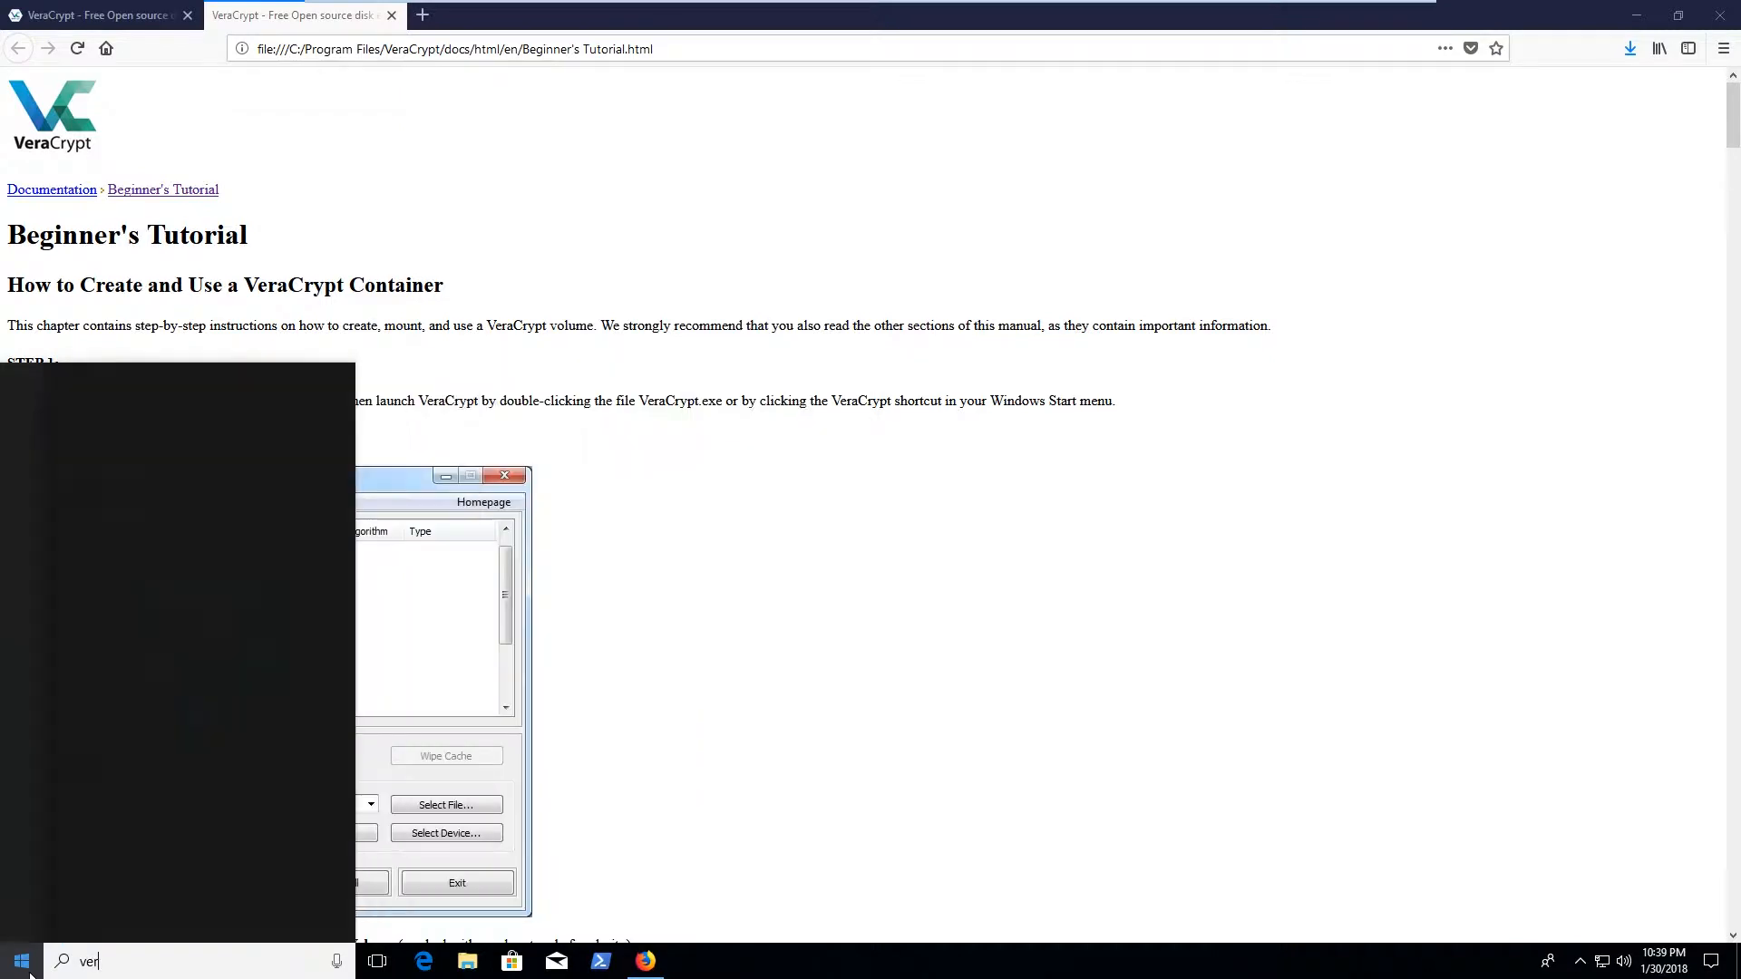
key("Return")
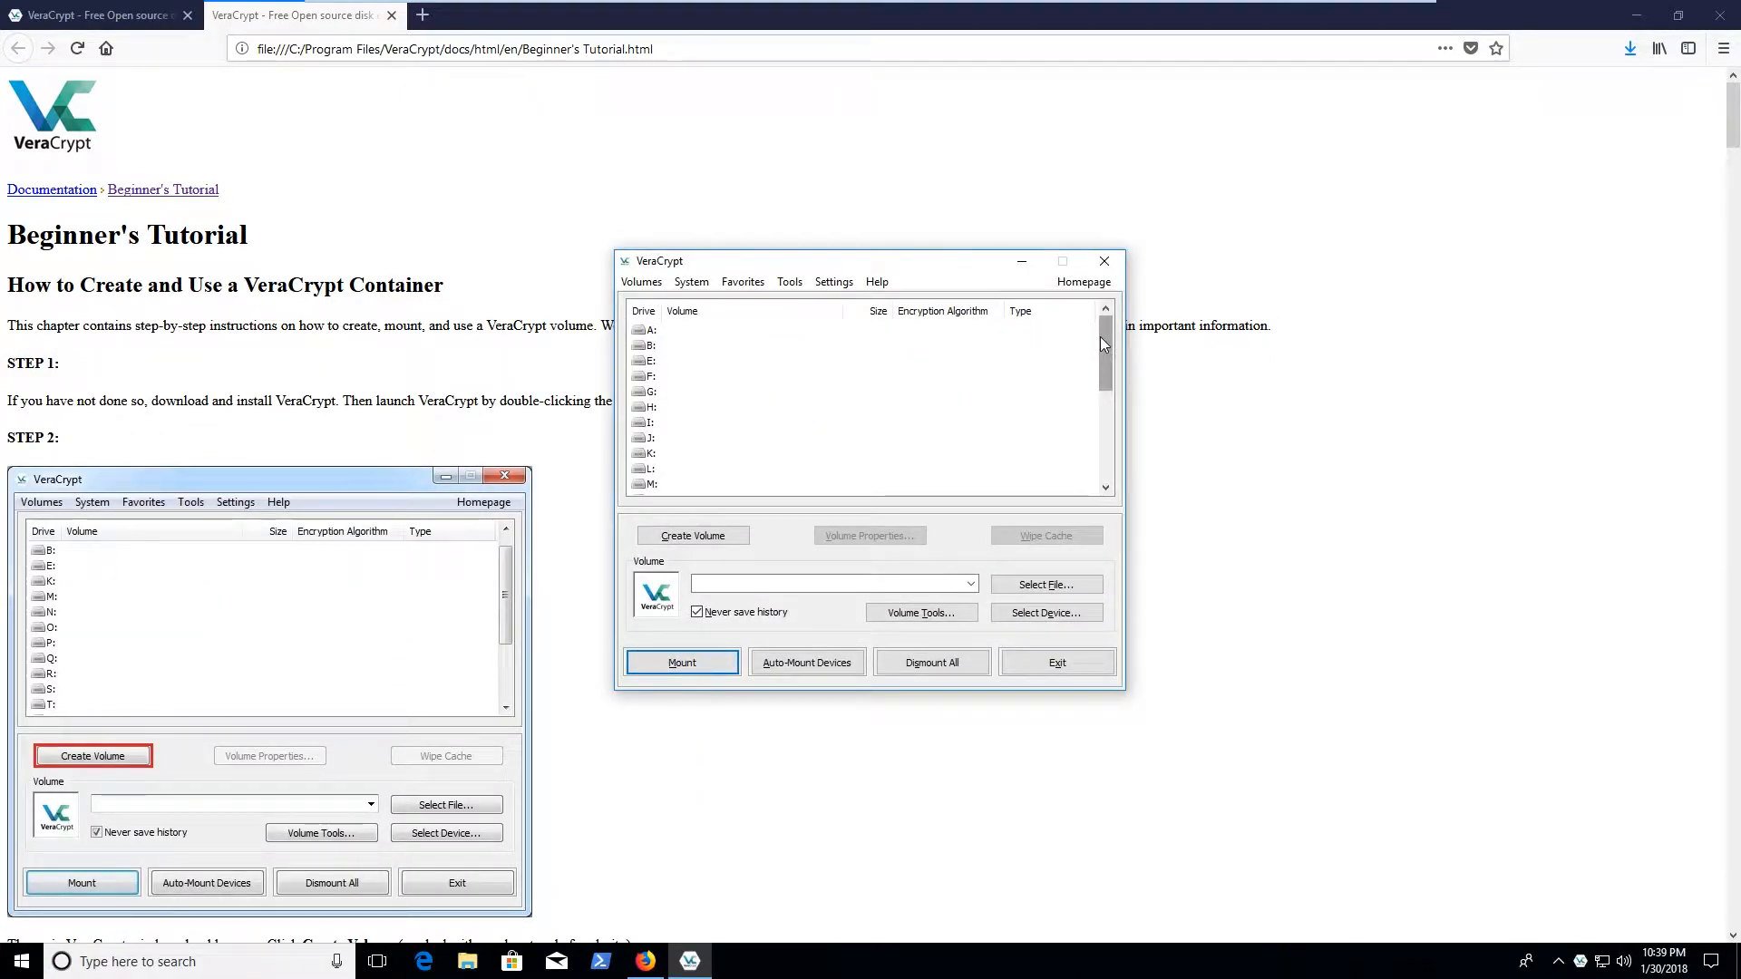
left_click_drag(1103, 399, 1105, 290)
left_click_drag(629, 332, 661, 455)
left_click(664, 468)
Read further through the tutorial, then start the Volume Creation Wizard with Create Volume
scroll(728, 382, "down", 5)
scroll(728, 383, "up", 5)
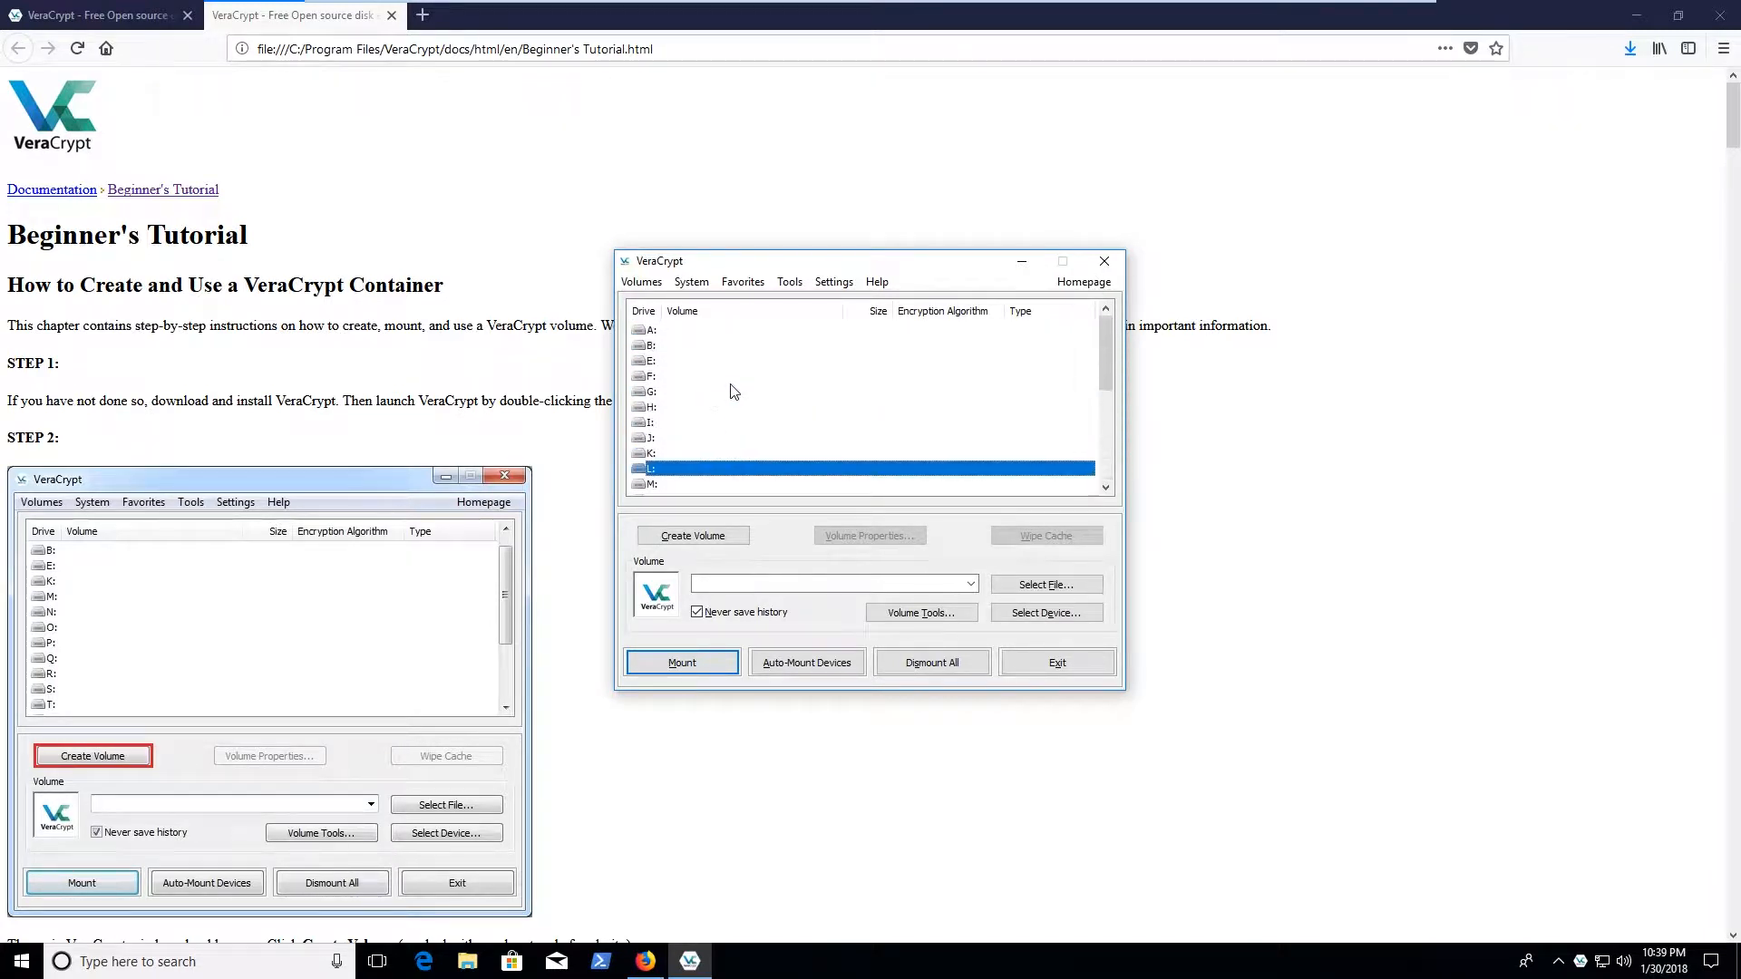
left_click_drag(797, 263, 1039, 187)
scroll(406, 430, "down", 5)
scroll(405, 429, "down", 1)
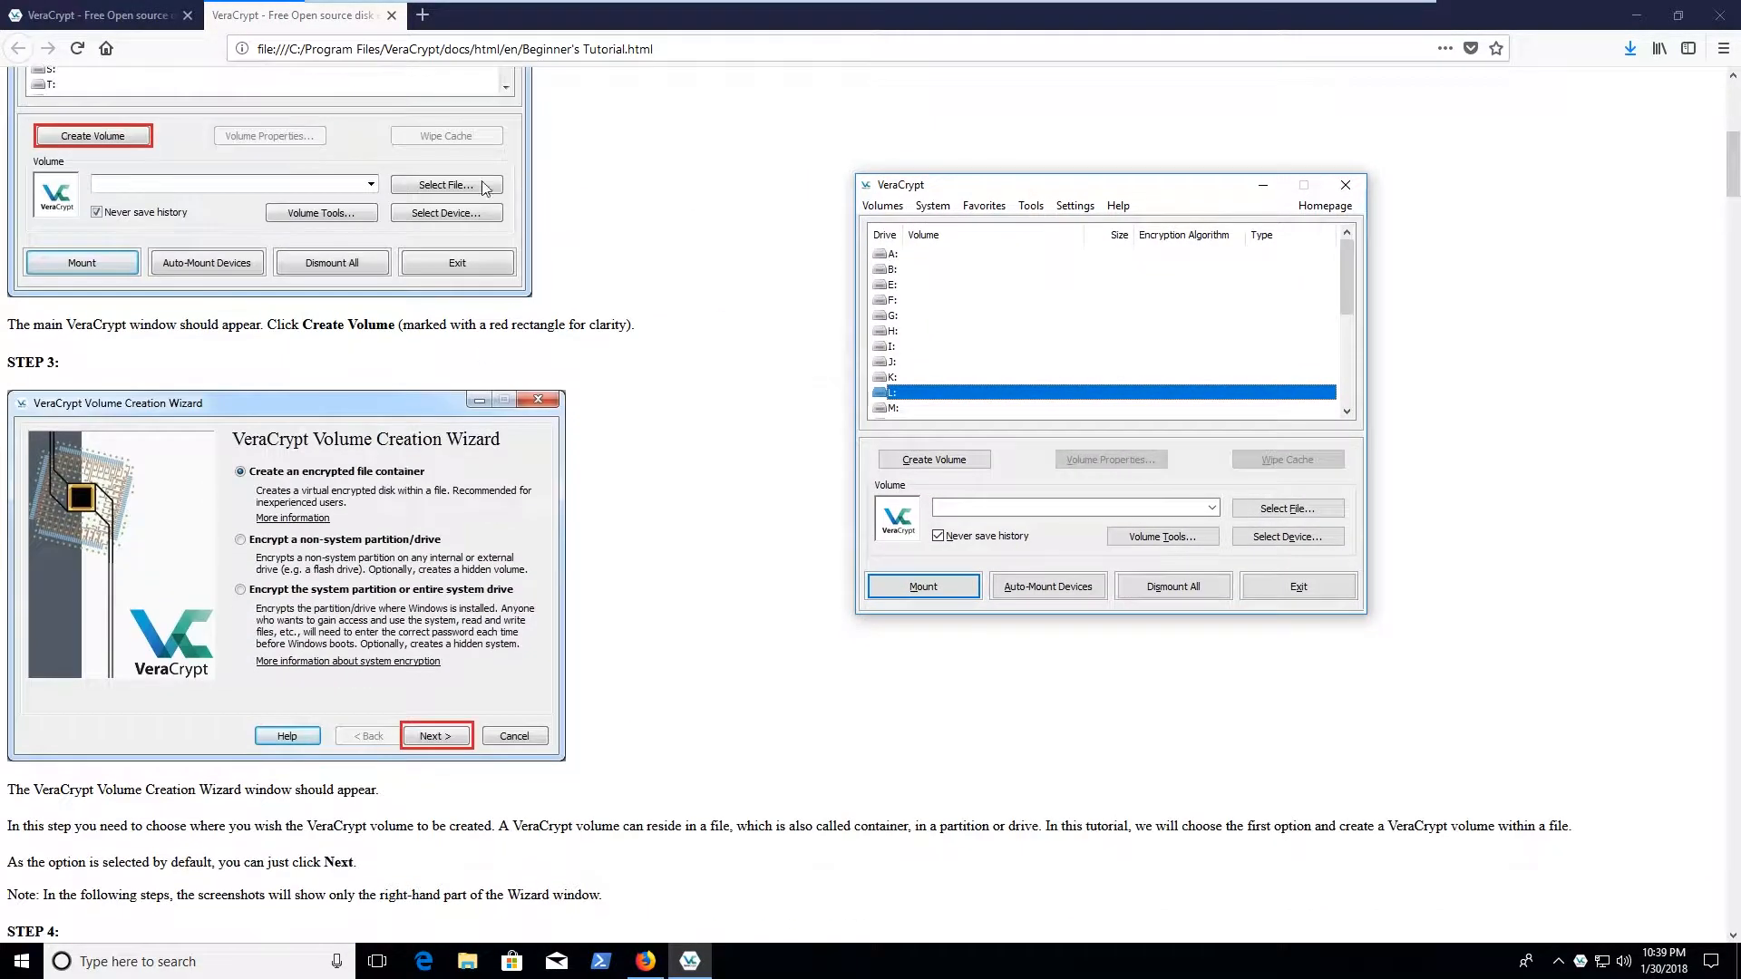
scroll(497, 291, "down", 5)
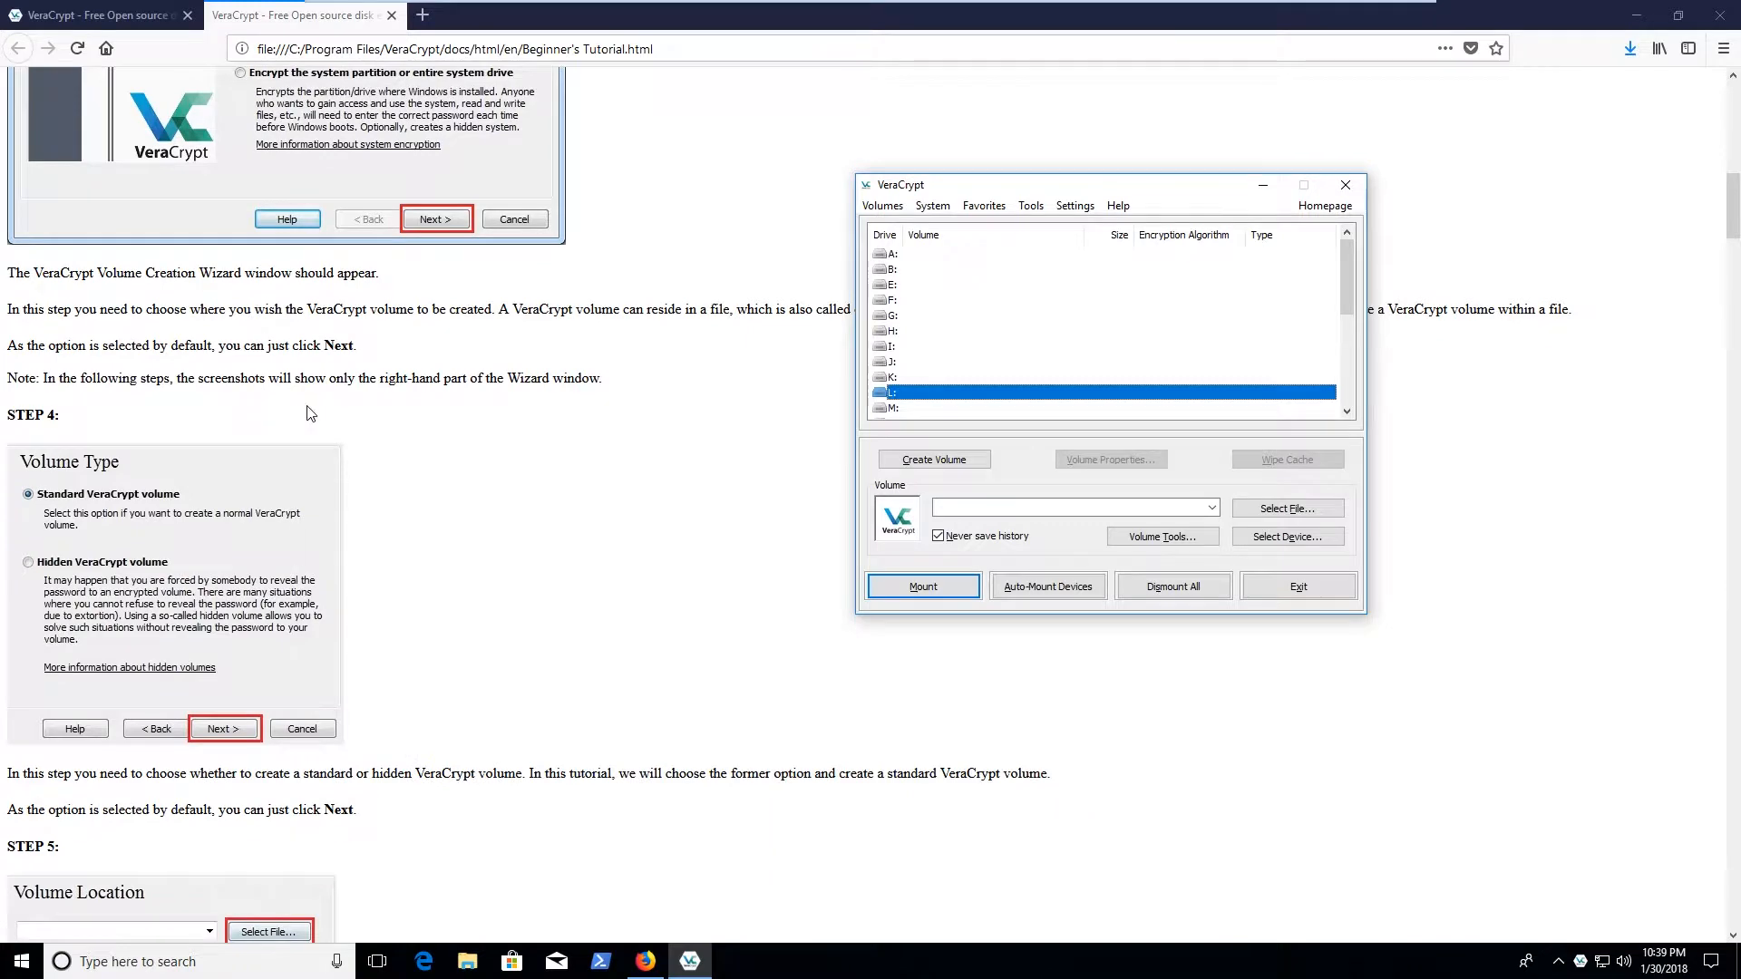
scroll(311, 414, "down", 3)
scroll(432, 233, "down", 4)
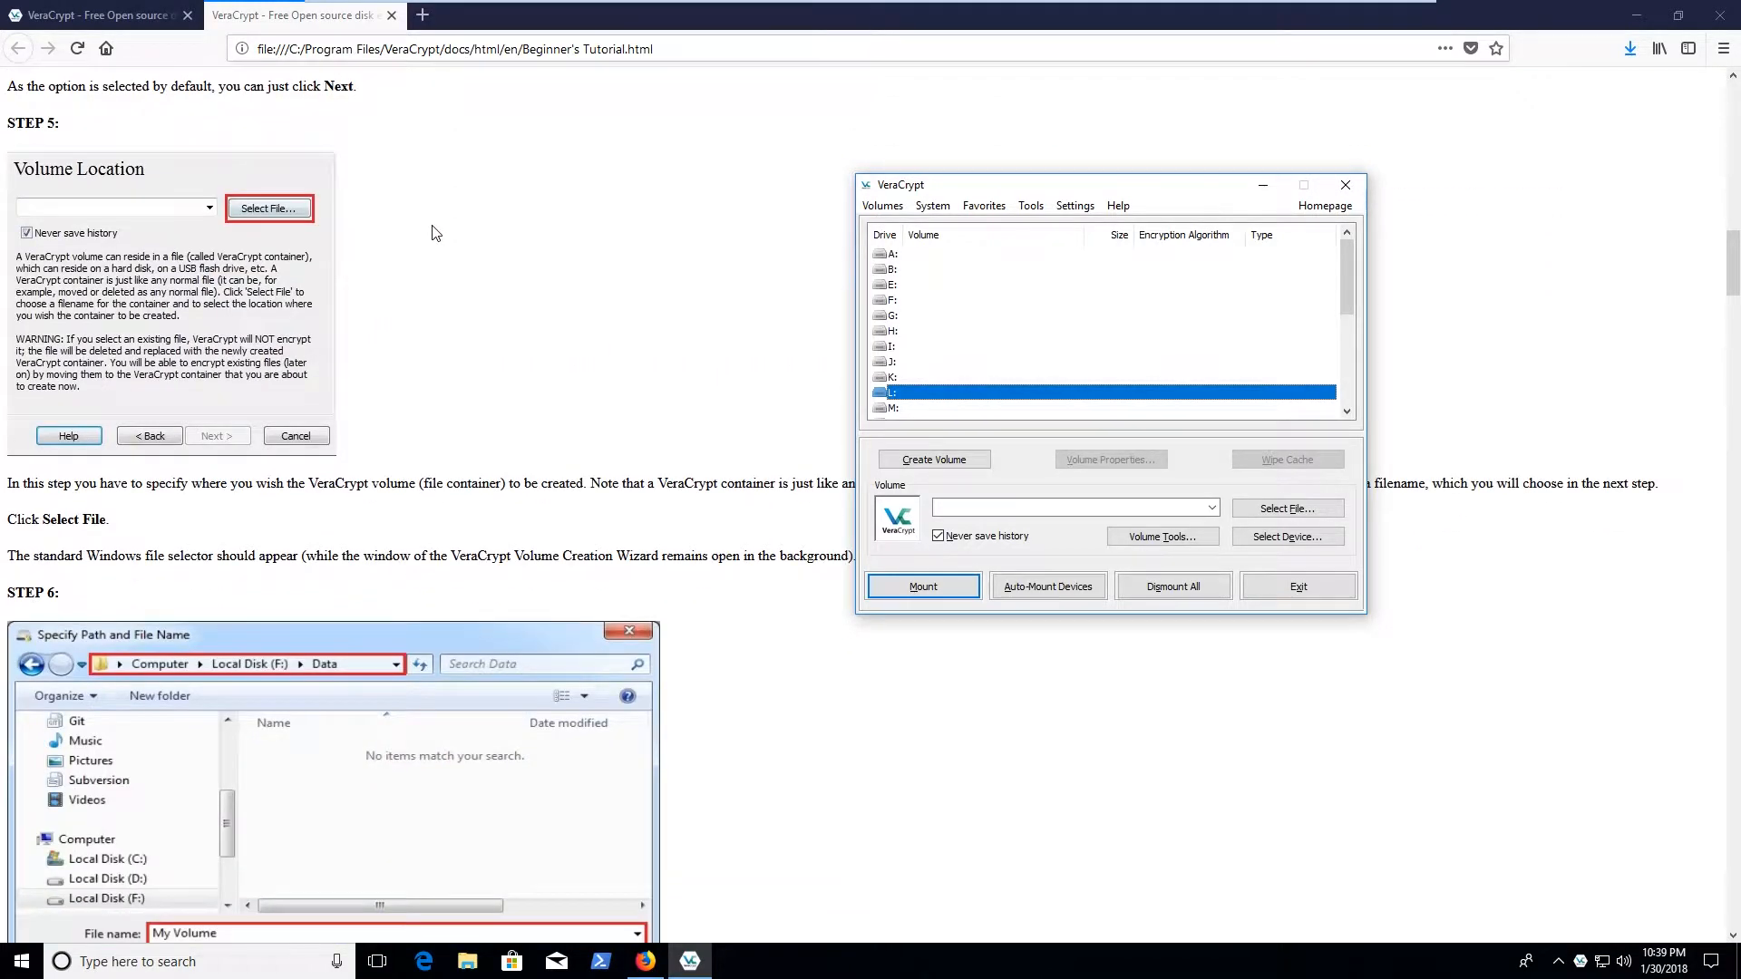
scroll(433, 233, "down", 5)
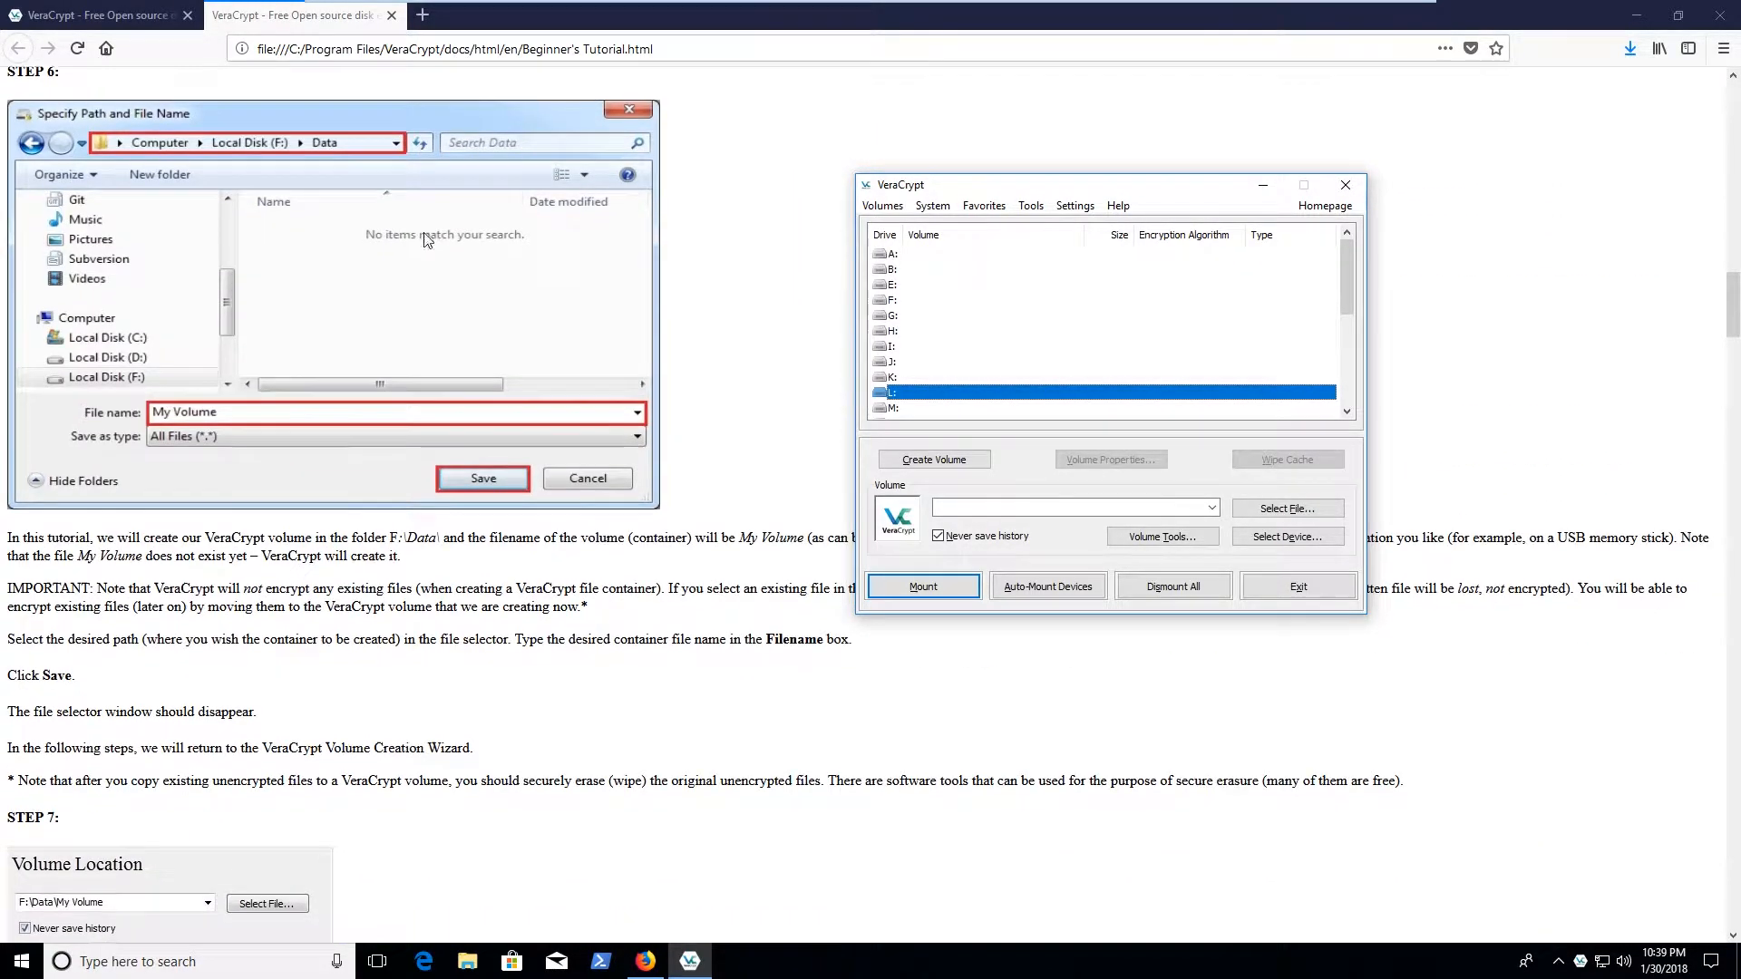
scroll(409, 253, "down", 9)
scroll(372, 260, "up", 13)
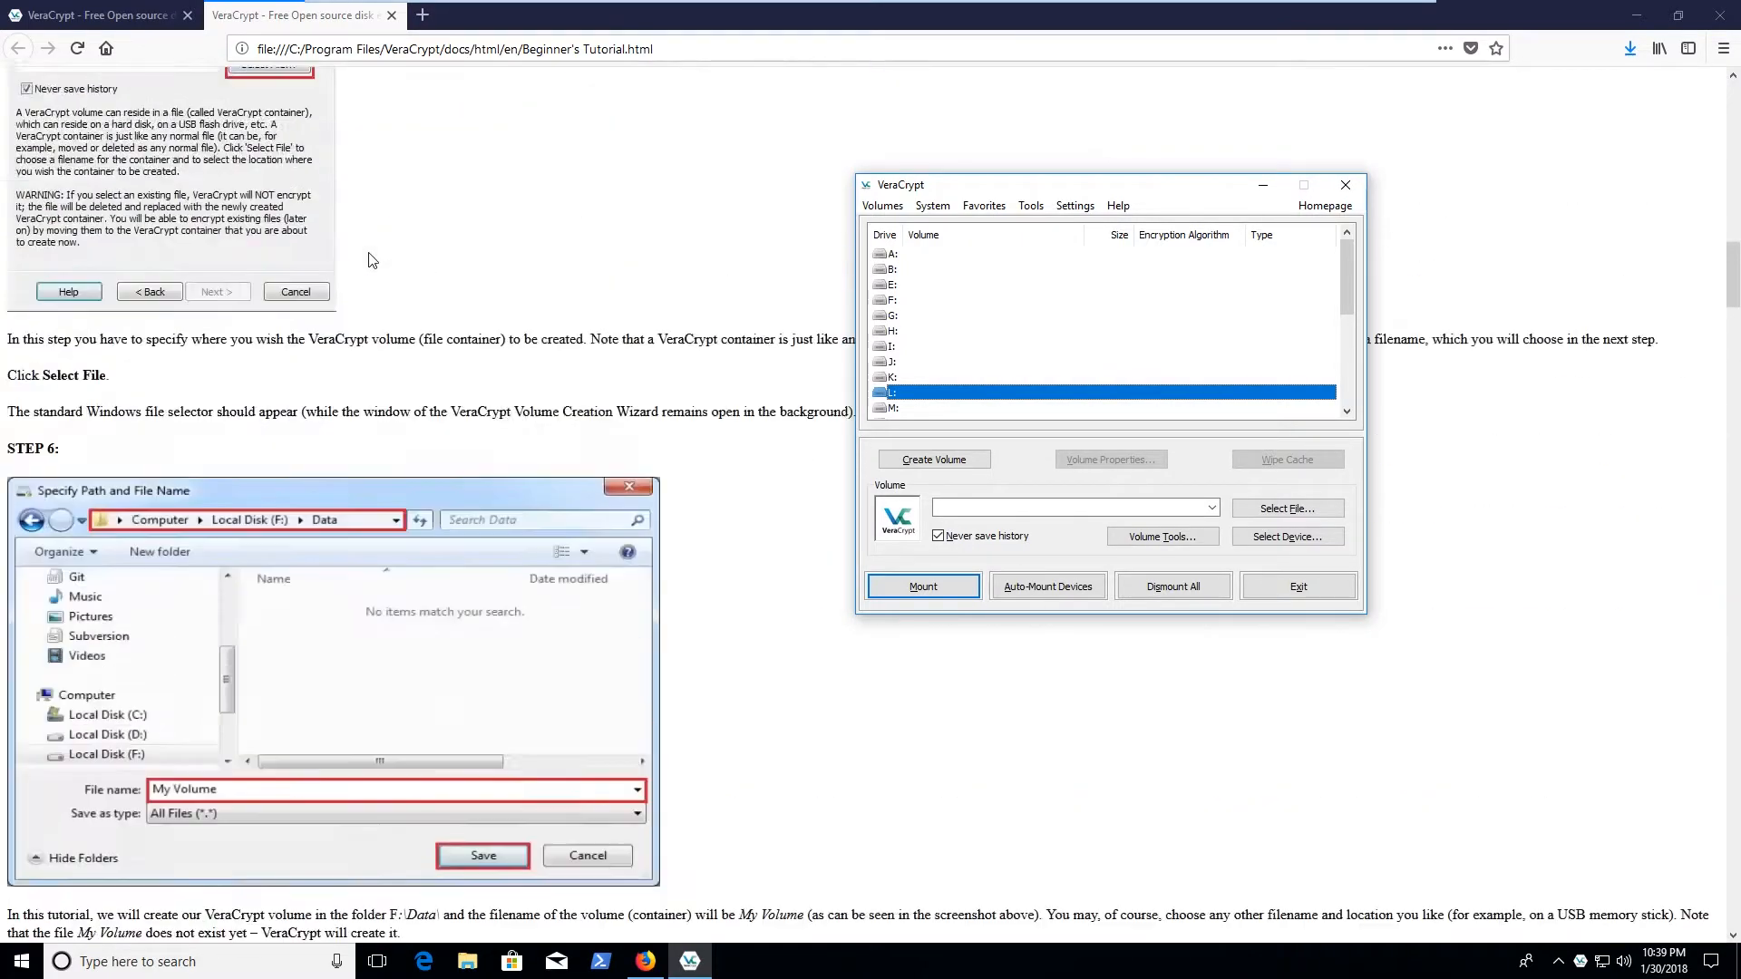
scroll(371, 261, "up", 10)
left_click(1027, 332)
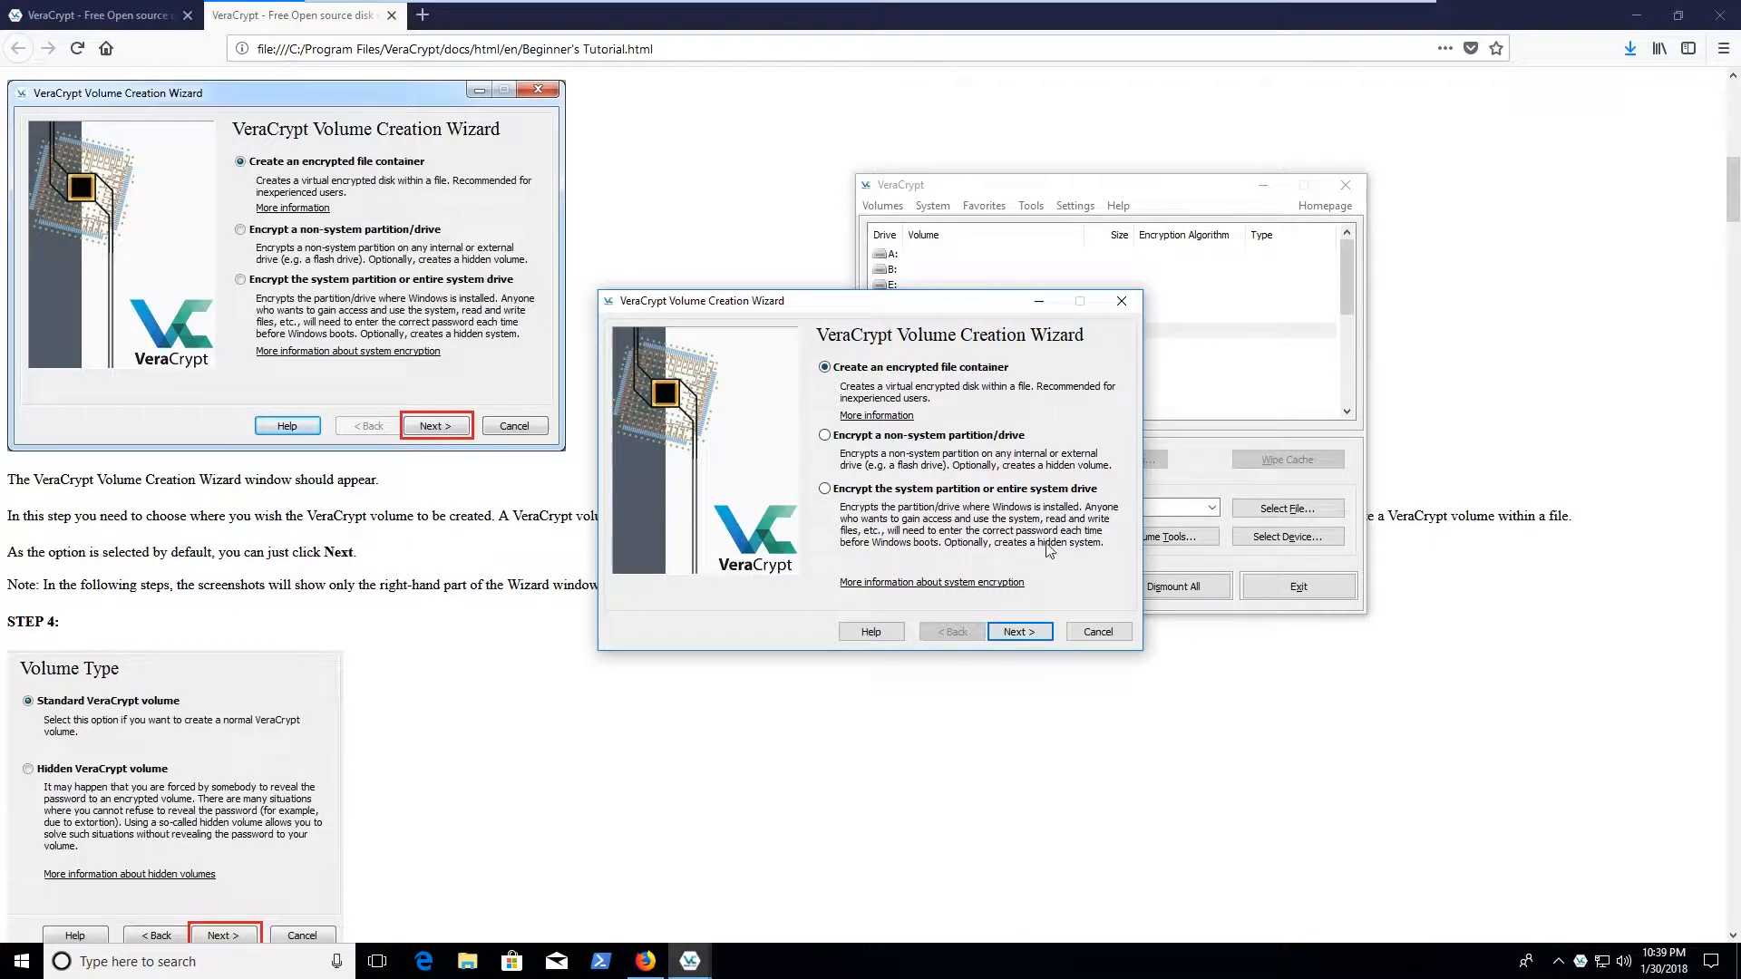
Keep a standard encrypted file container and pick 7z1604-x64 in Downloads as its file
left_click(1027, 635)
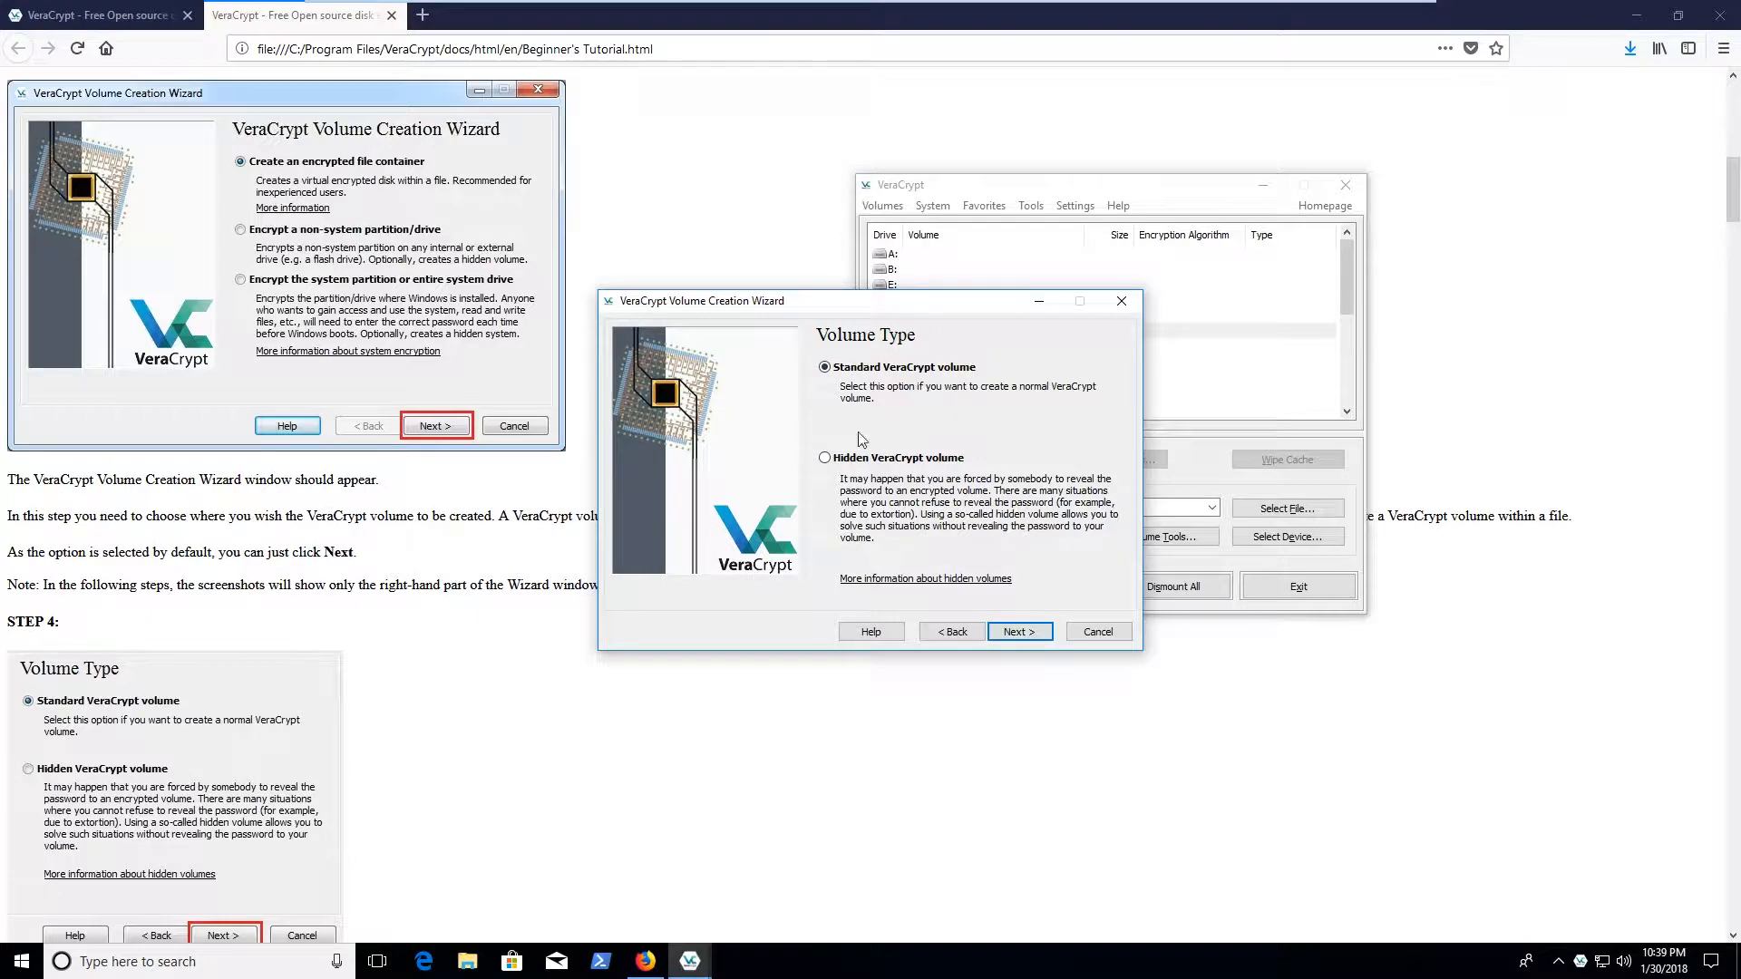
left_click(993, 635)
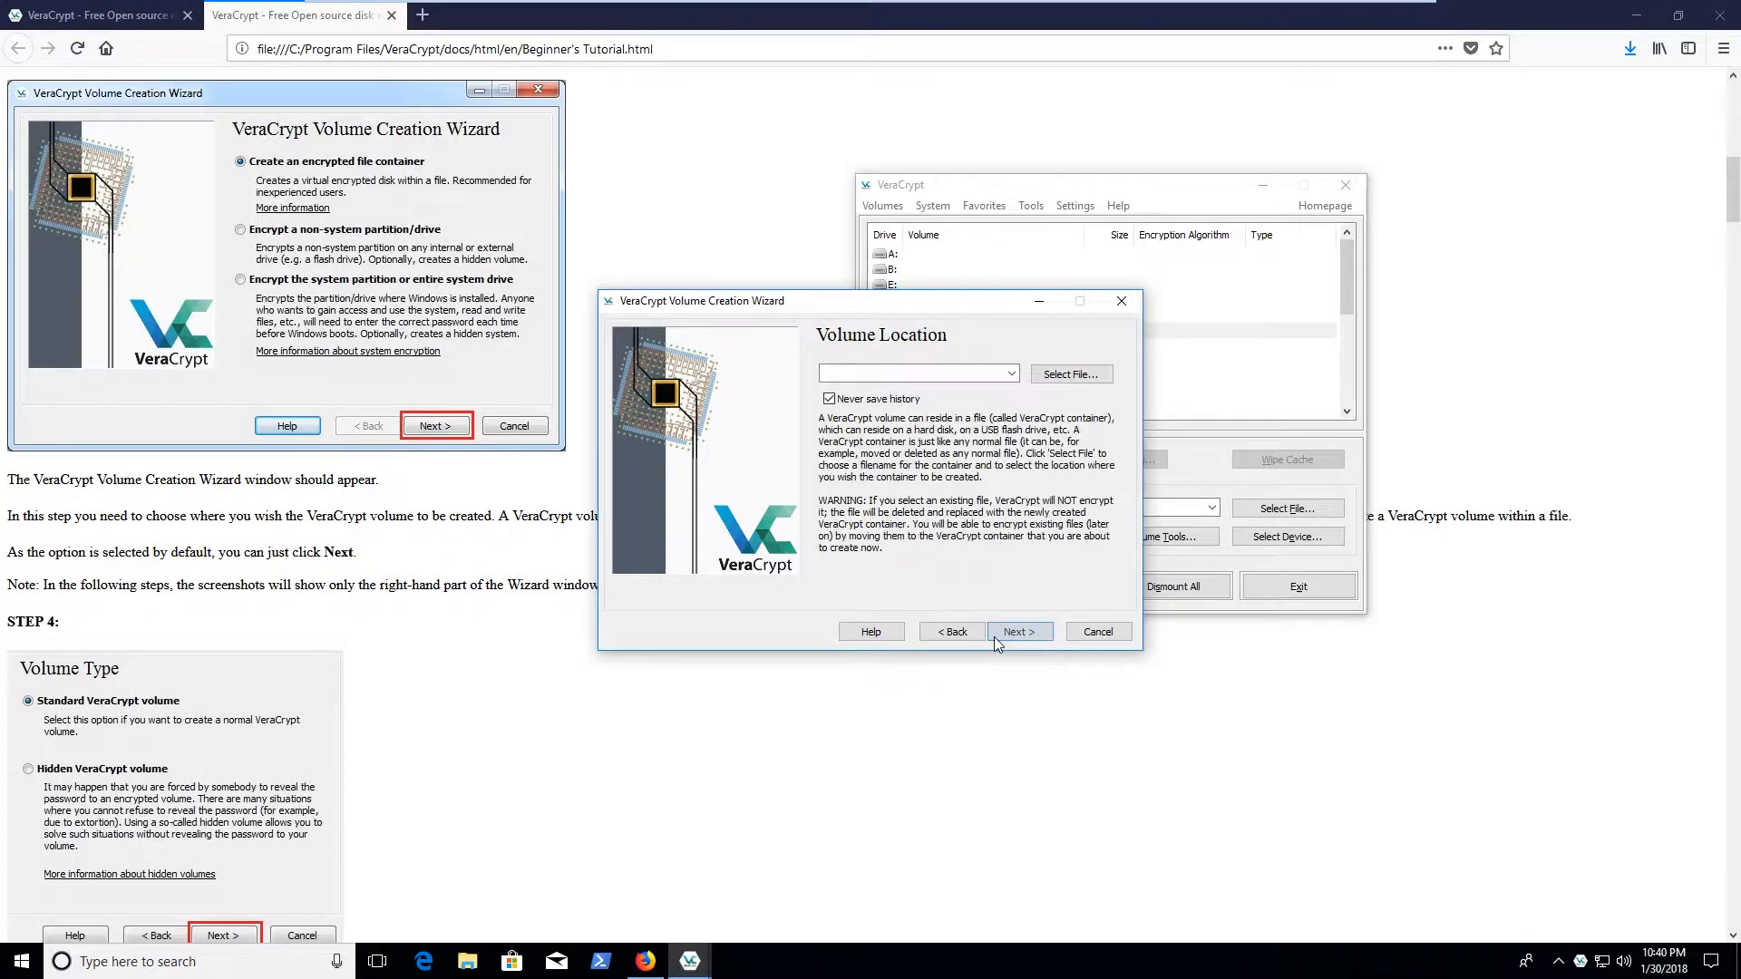
left_click(1084, 384)
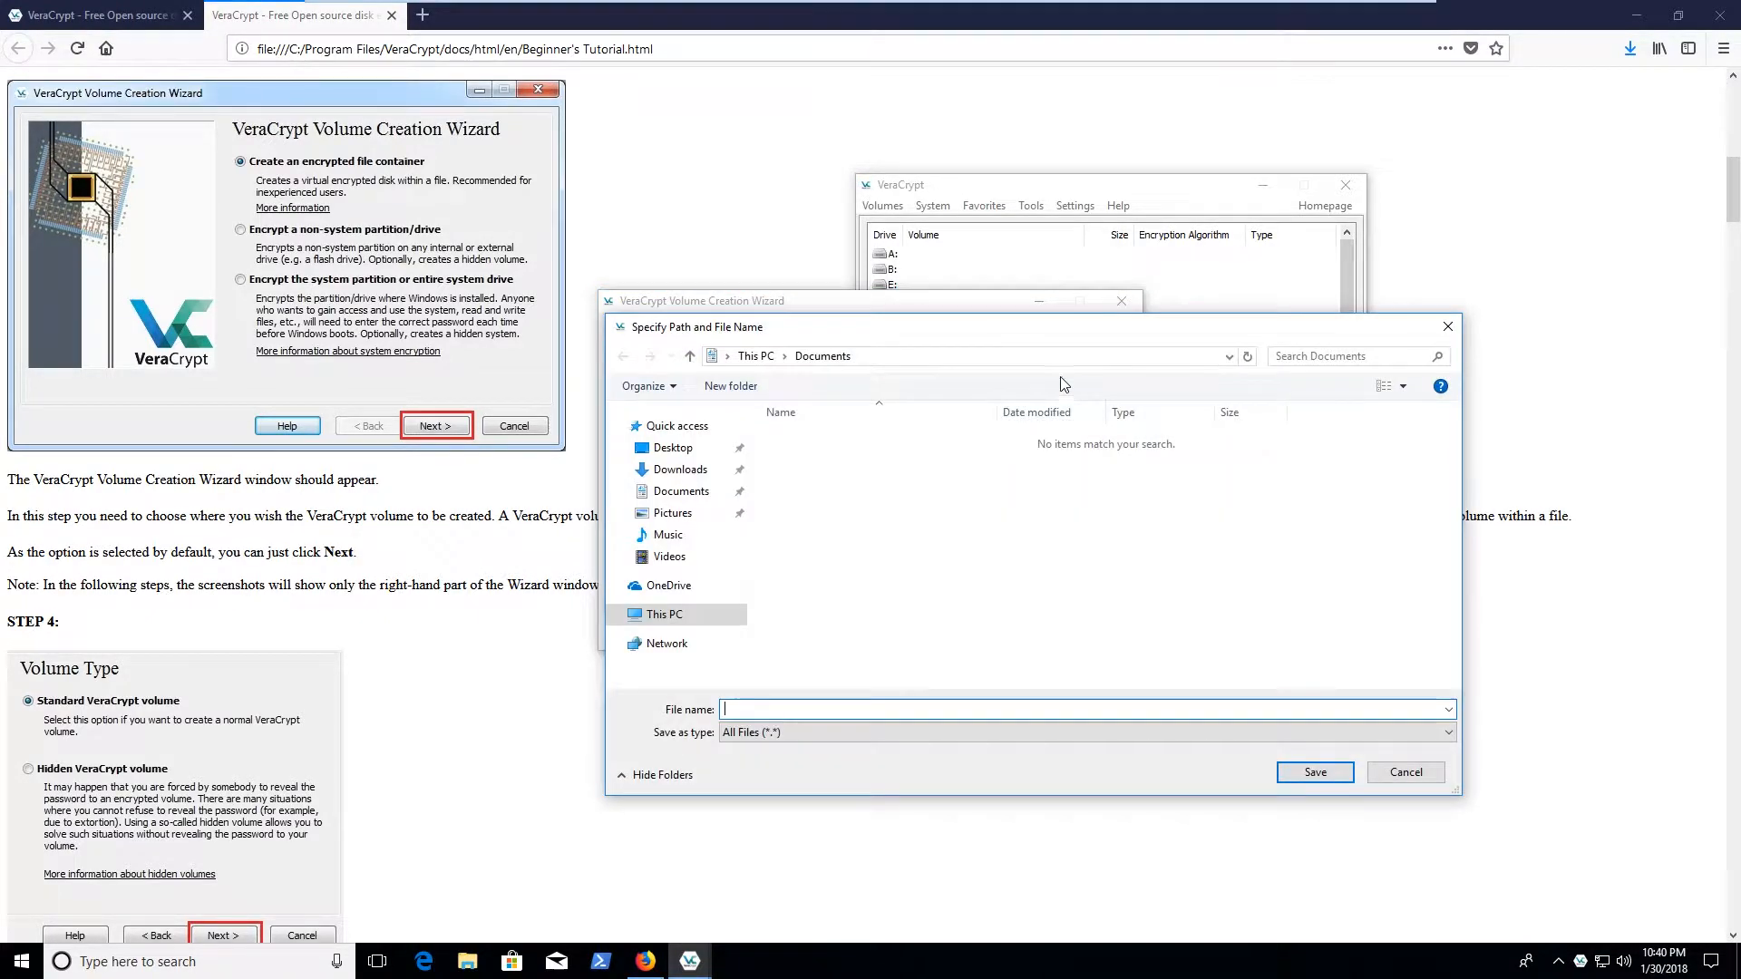
left_click(680, 468)
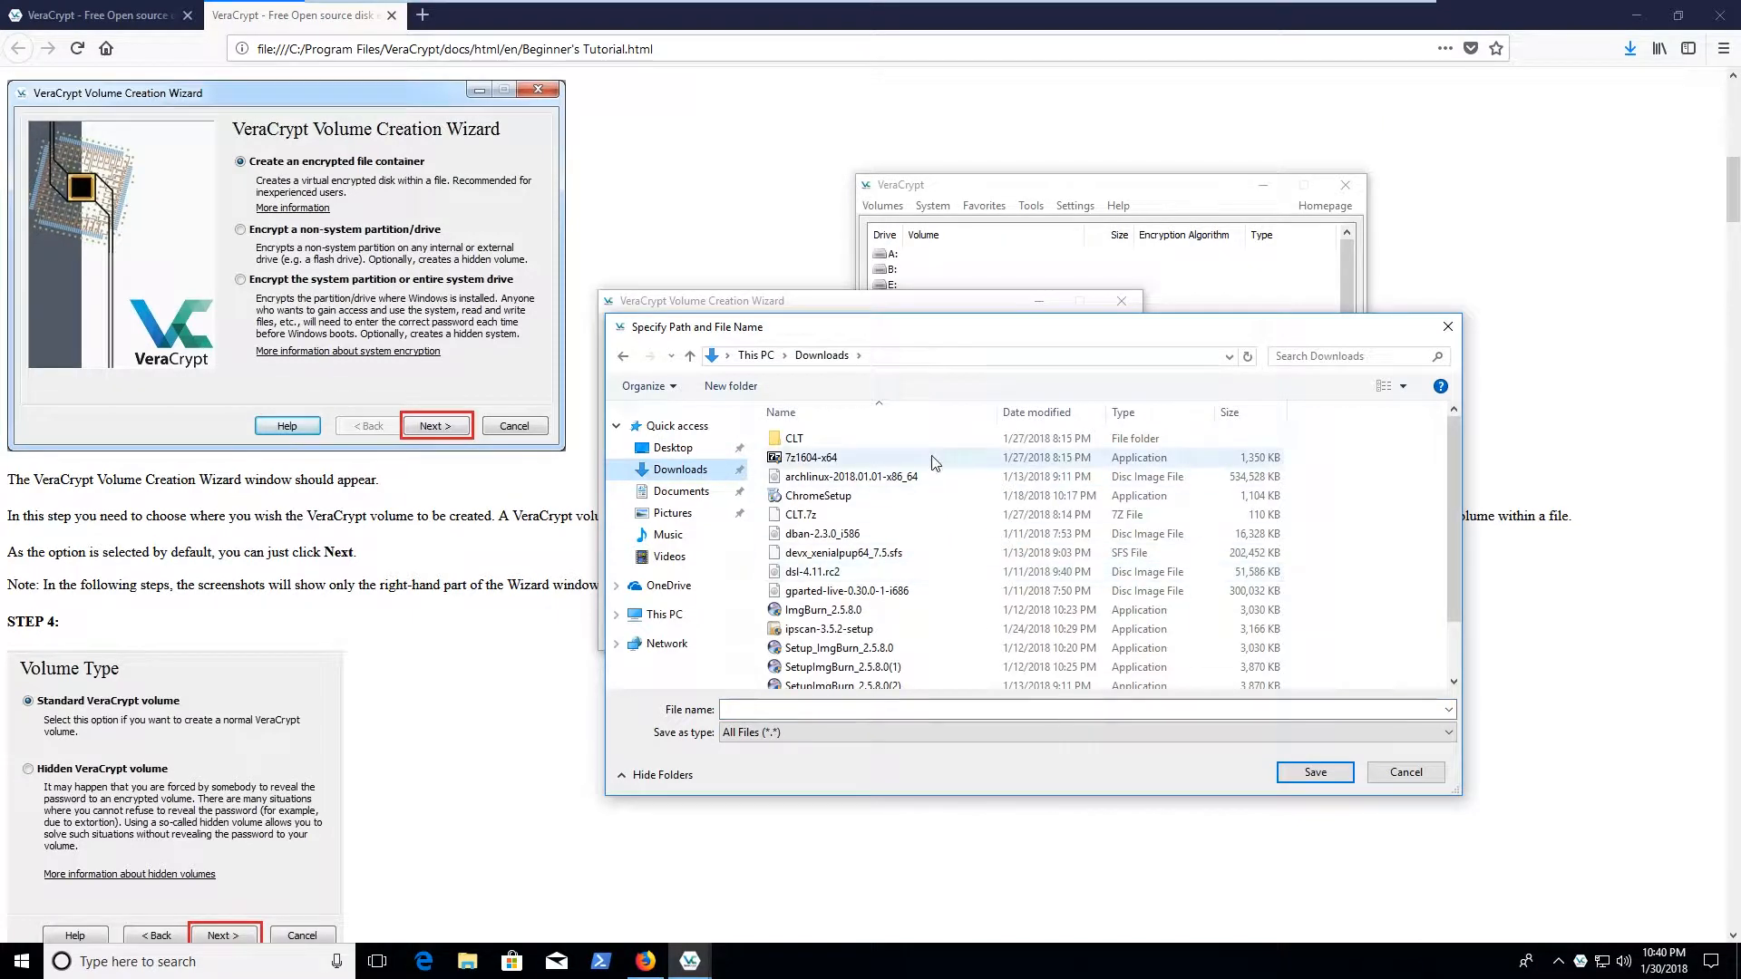
left_click(878, 460)
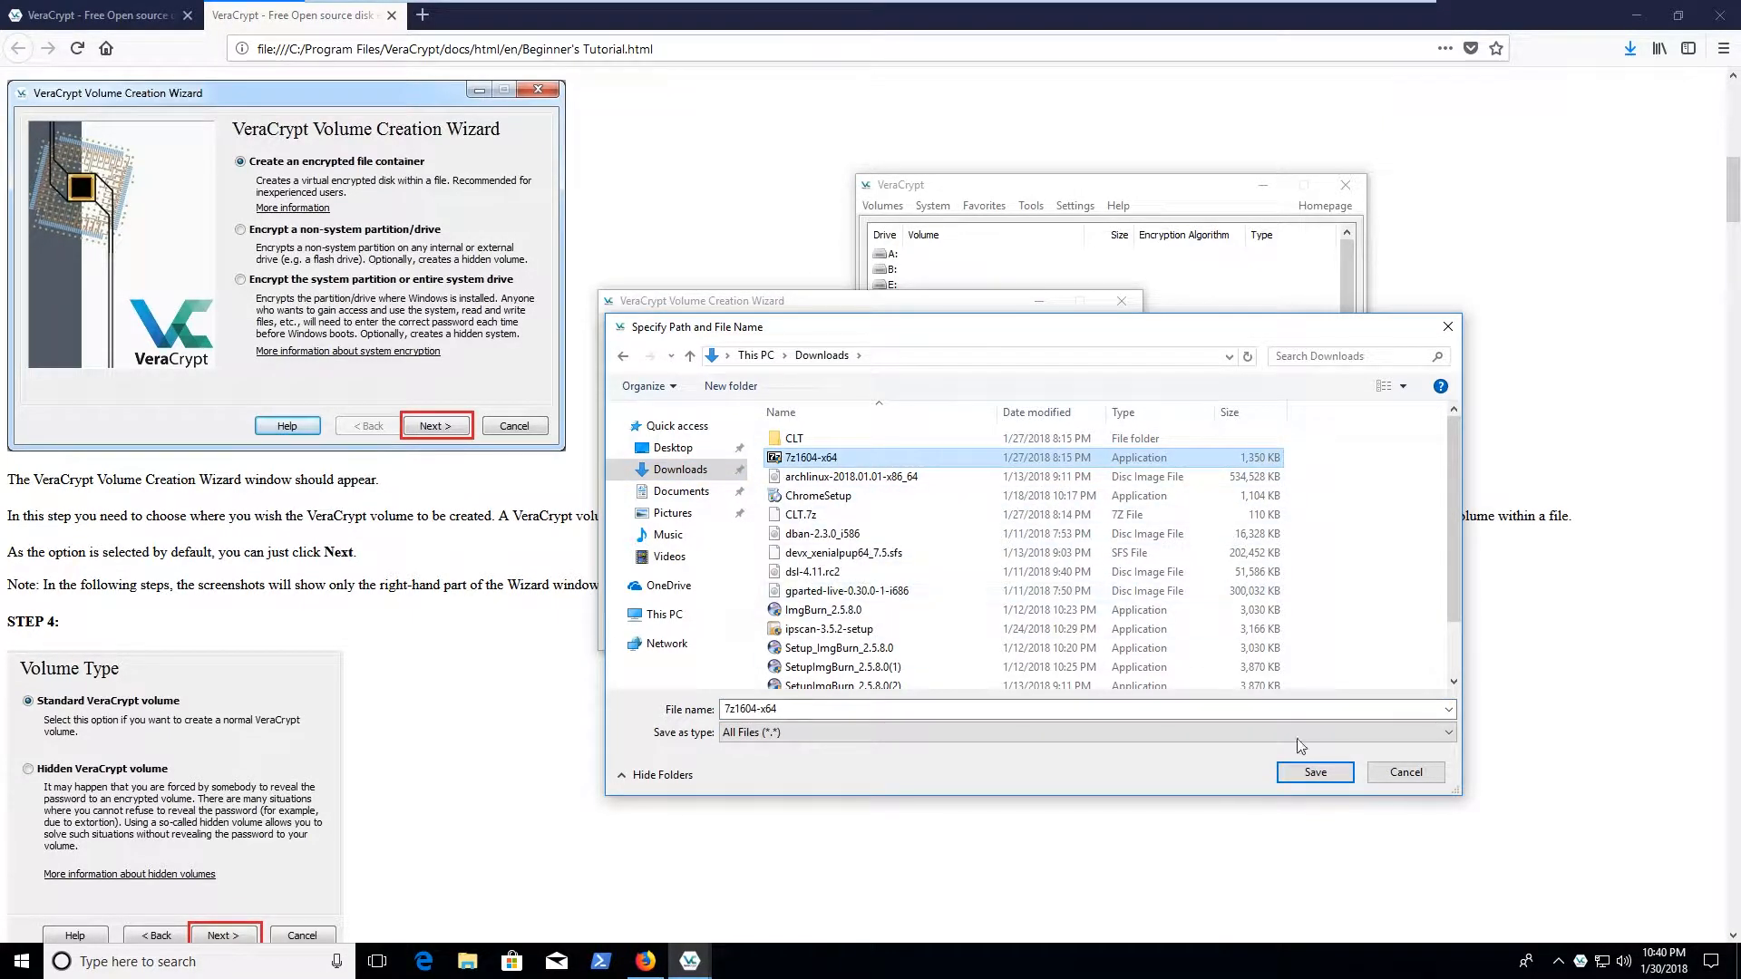
left_click(1312, 774)
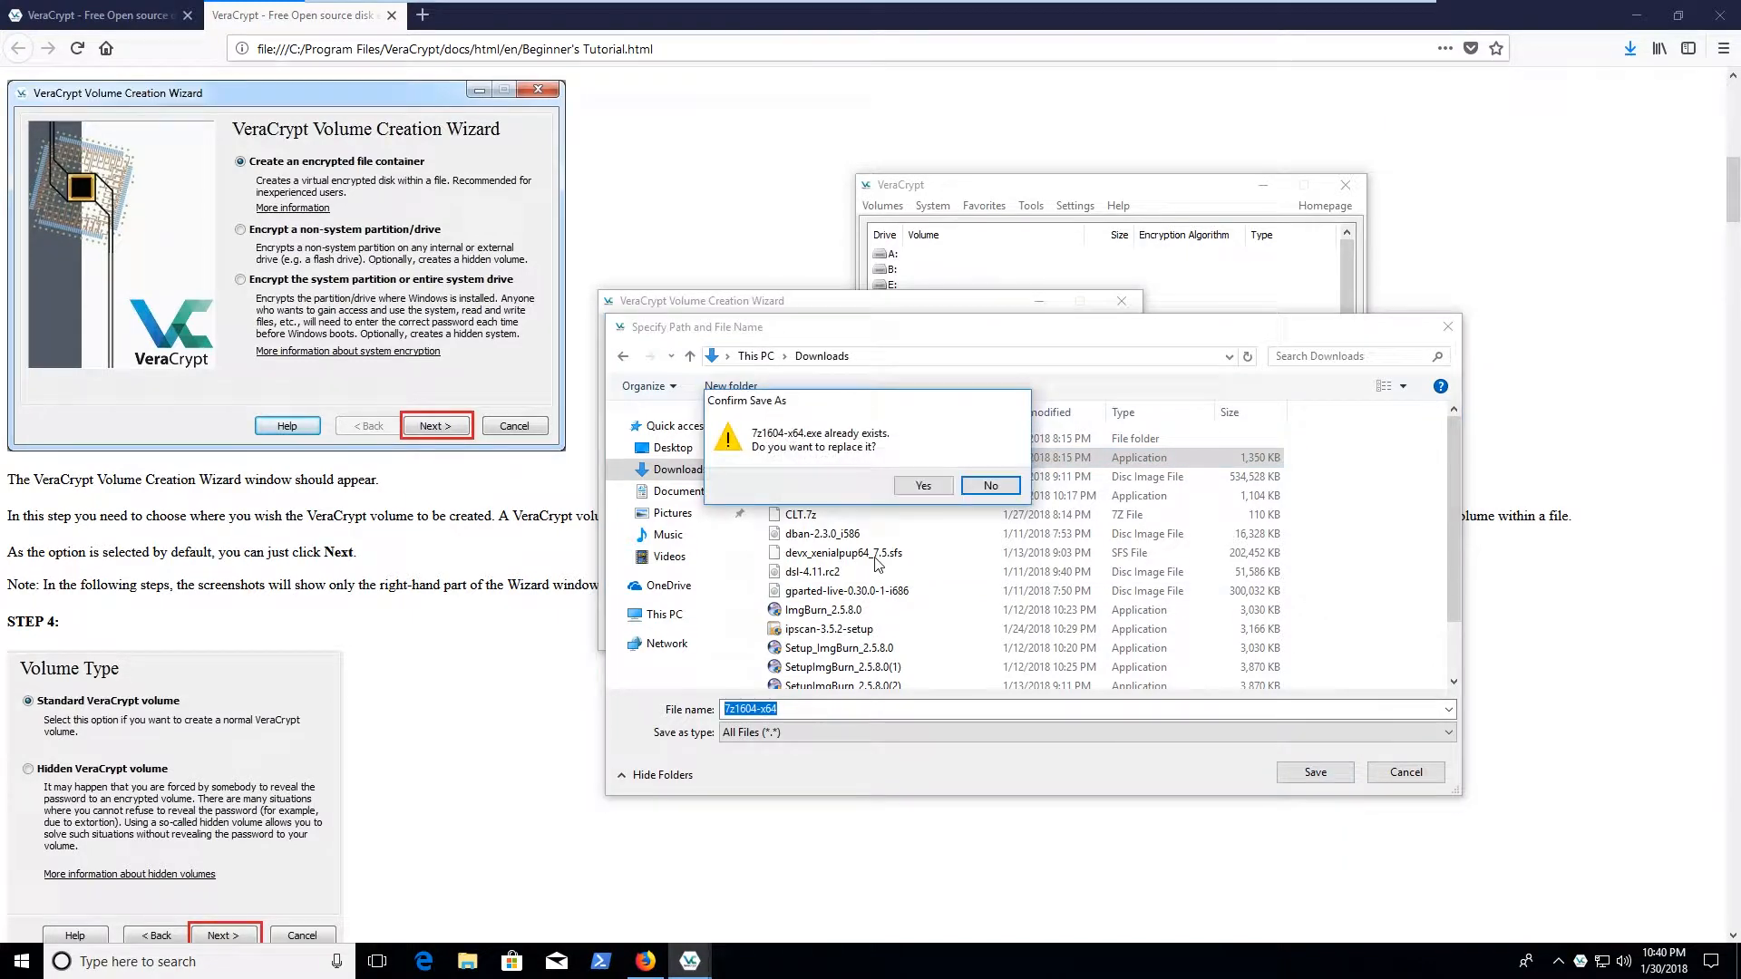
Confirm replacing 7z1604-x64.exe and accept the problematic file extension warning
left_click(923, 486)
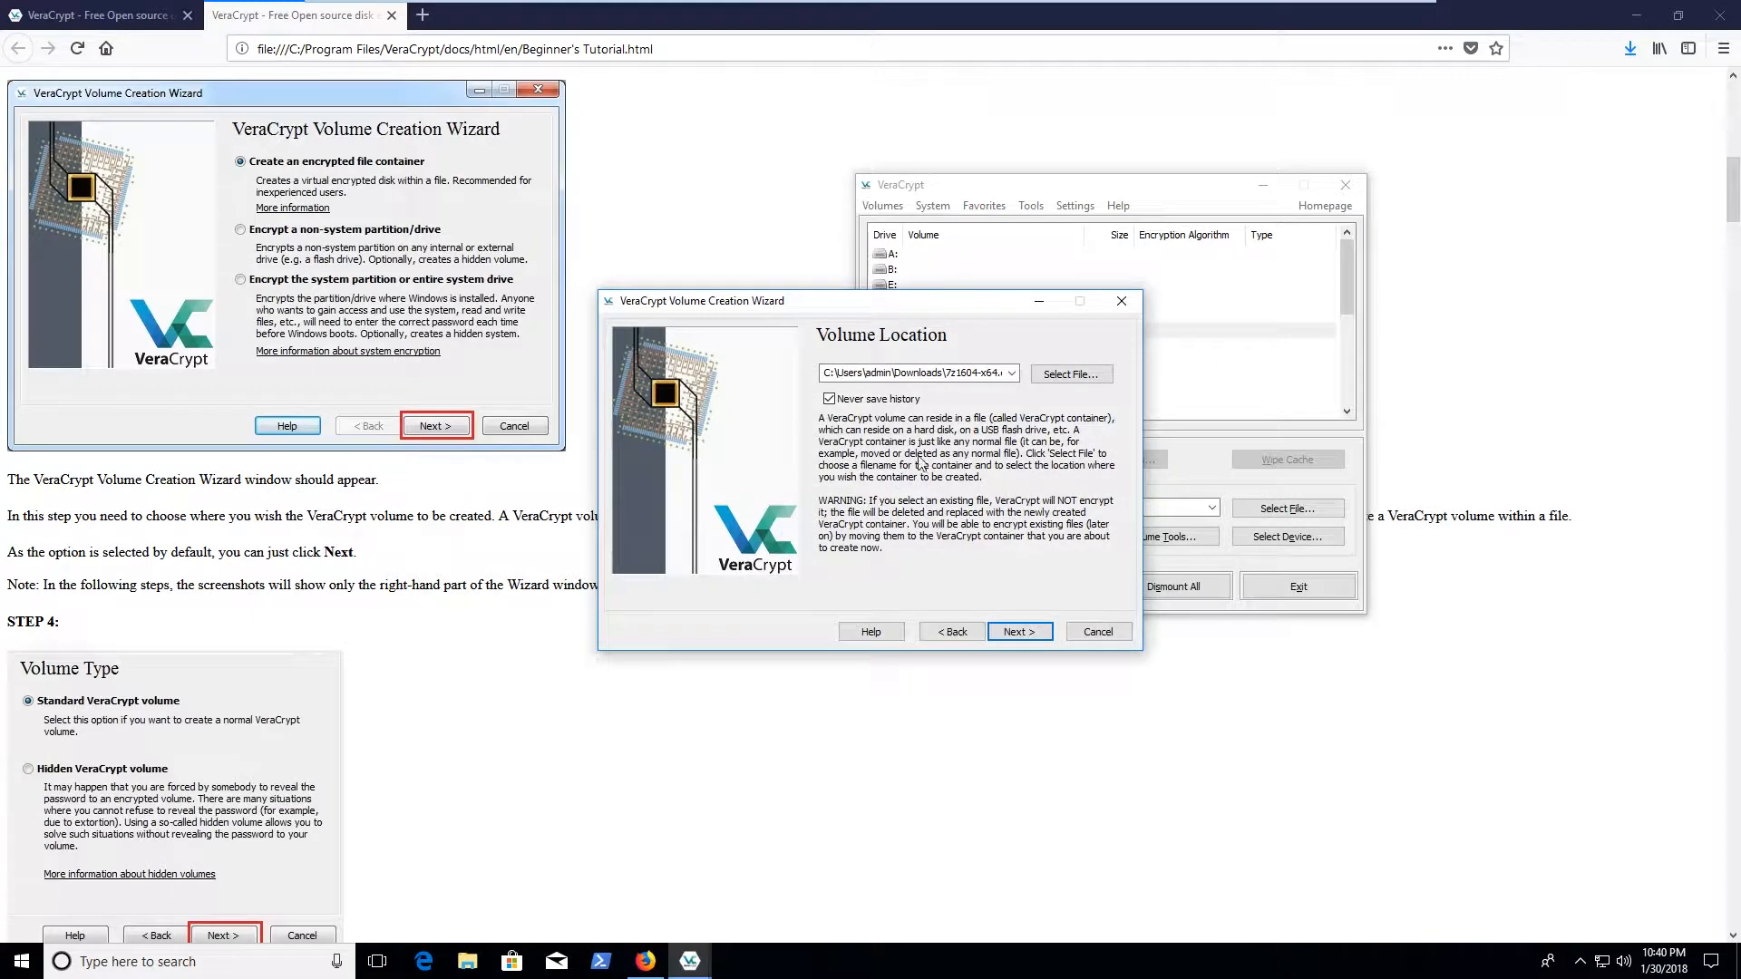
left_click(1019, 633)
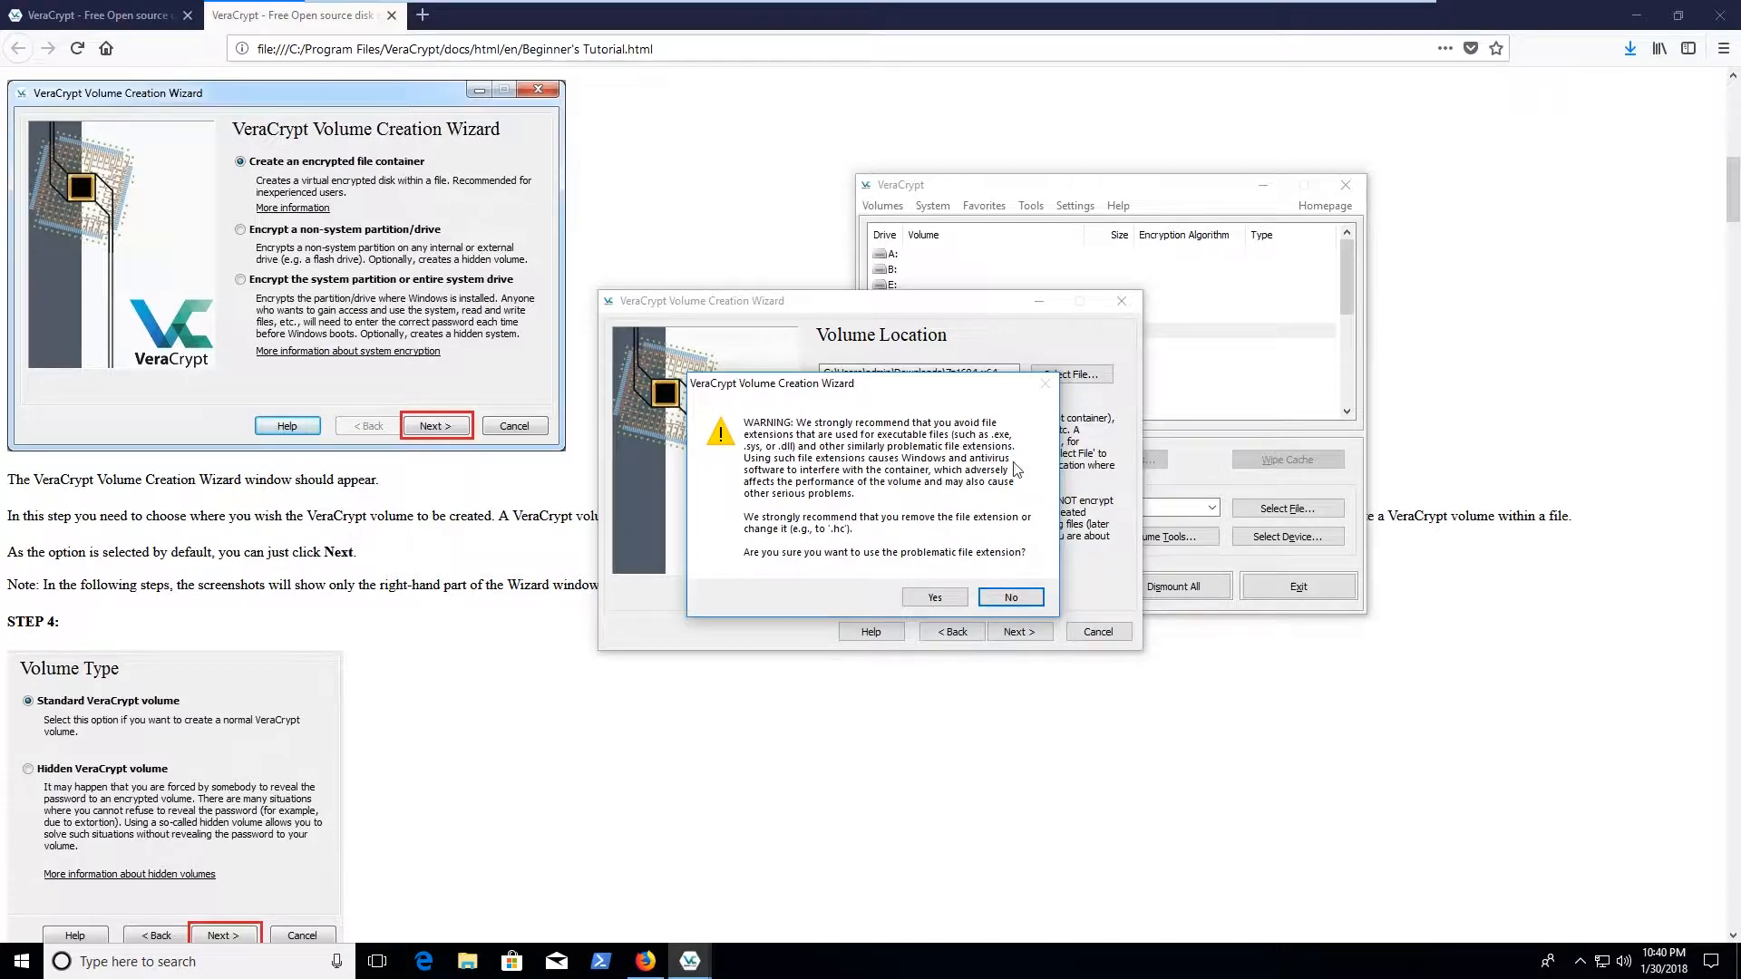
left_click(935, 599)
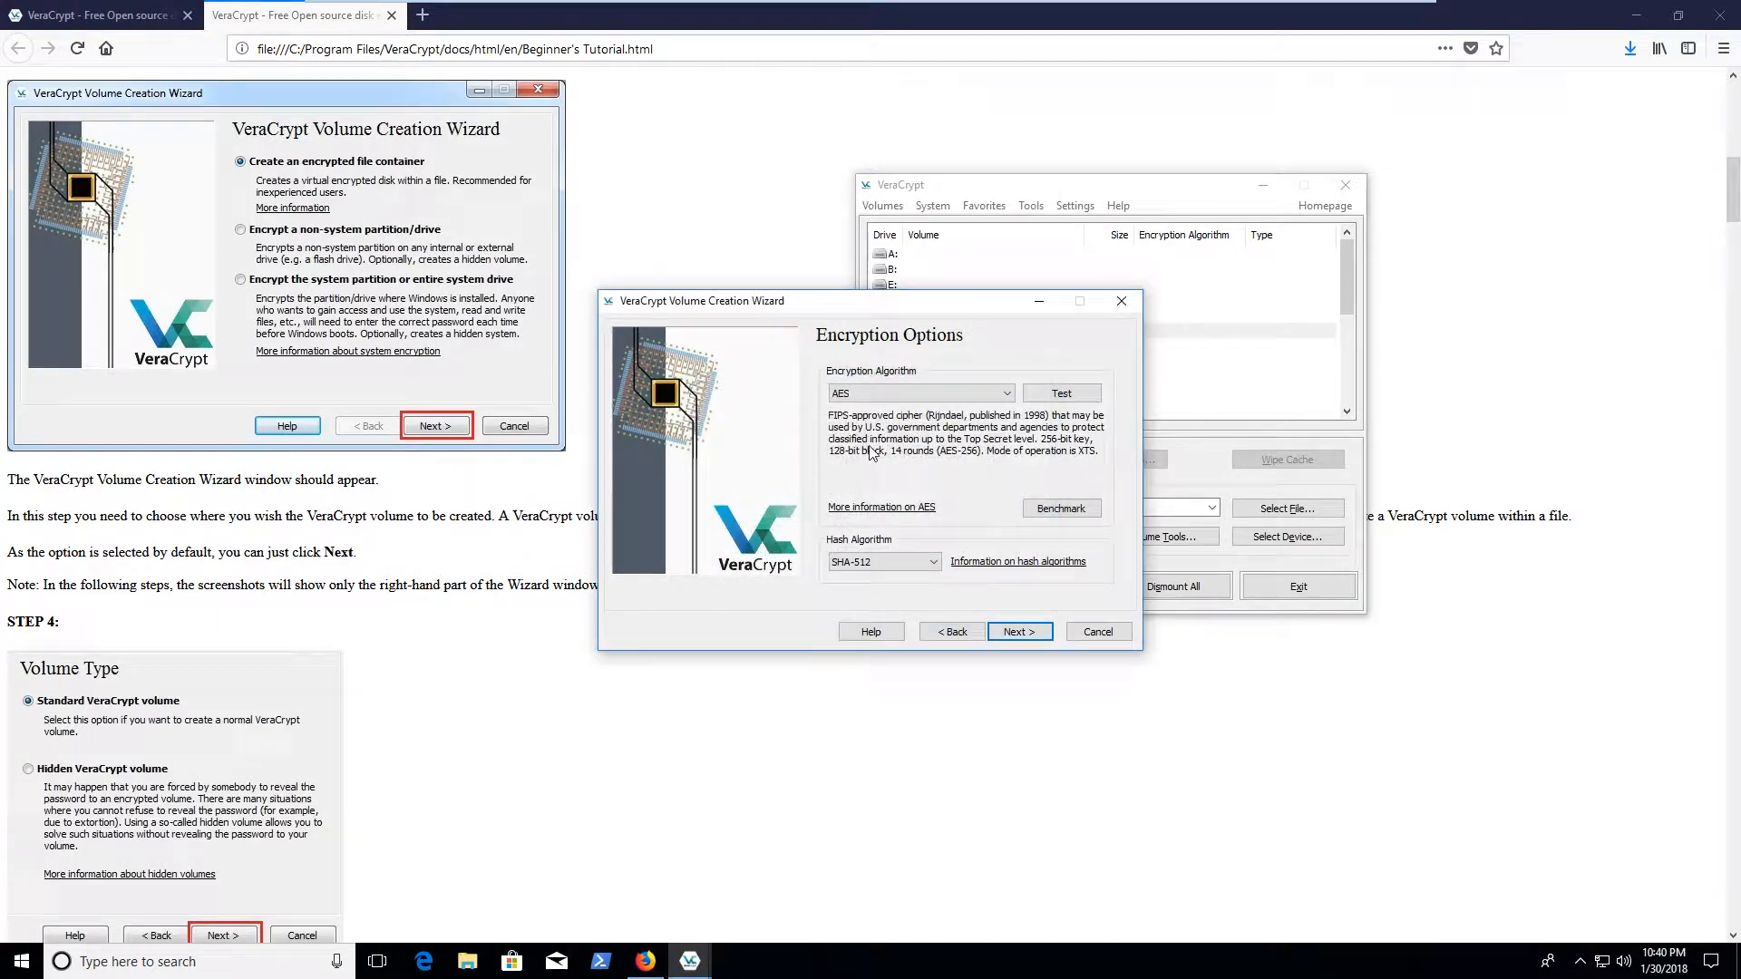
Keep AES encryption and SHA-512 hashing, run the AES test vectors, and continue to sizing
left_click(959, 398)
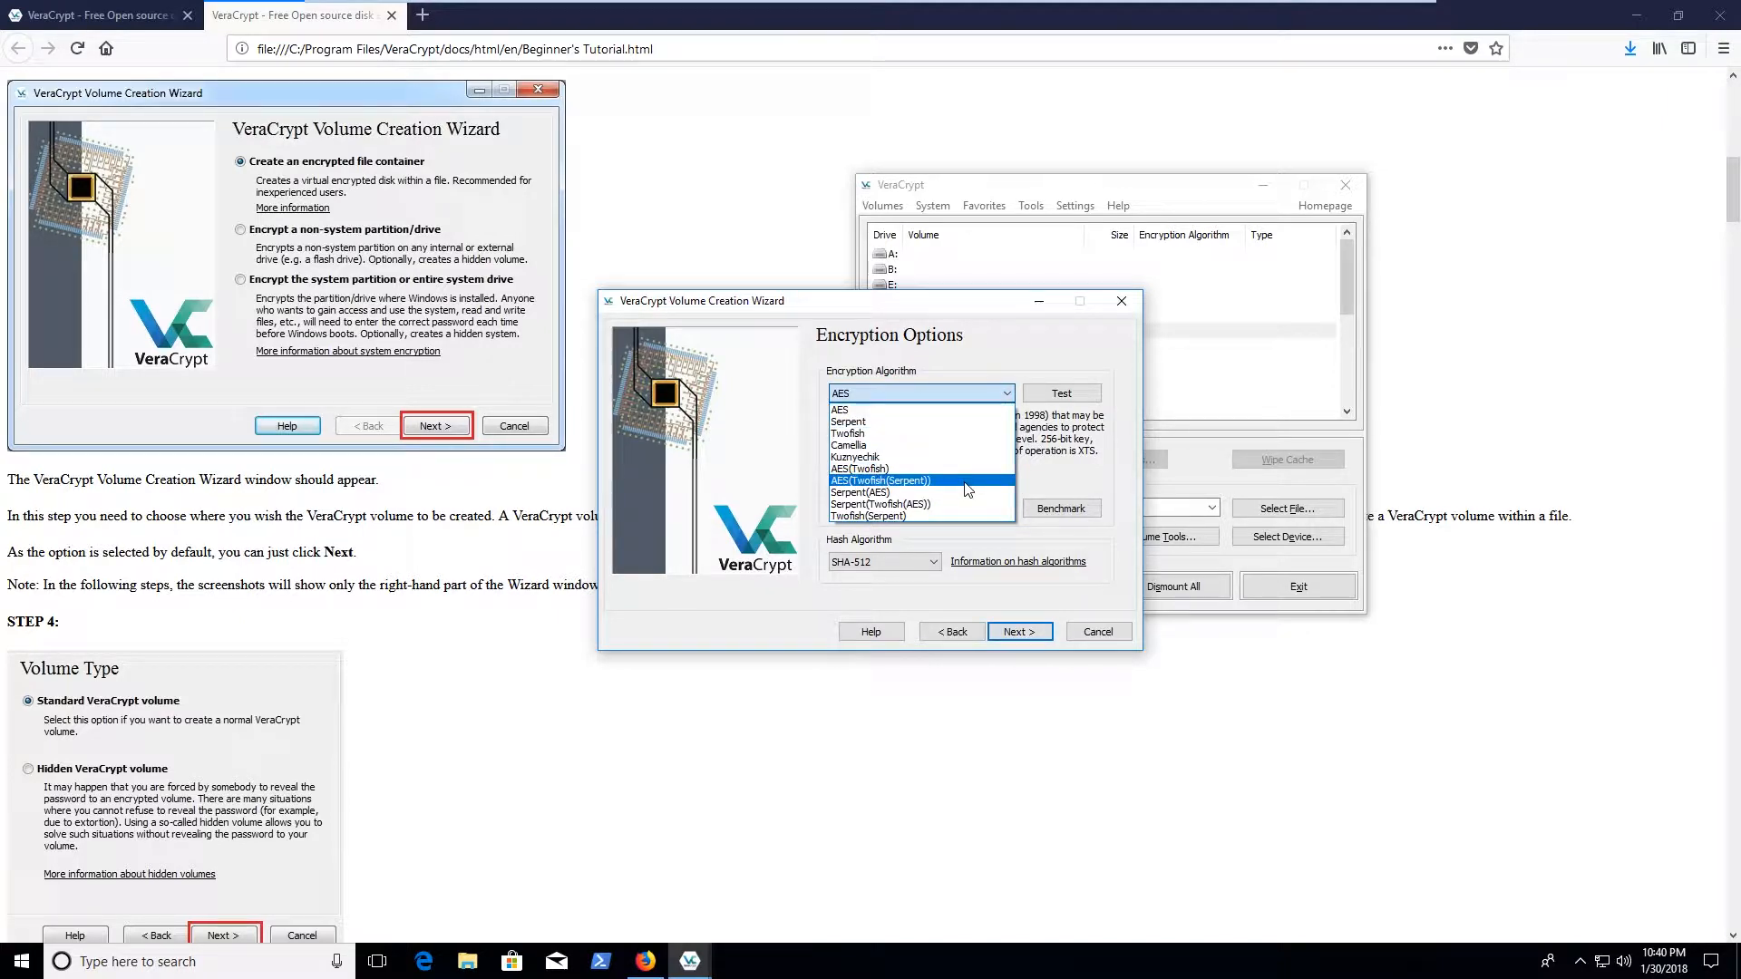
left_click(980, 410)
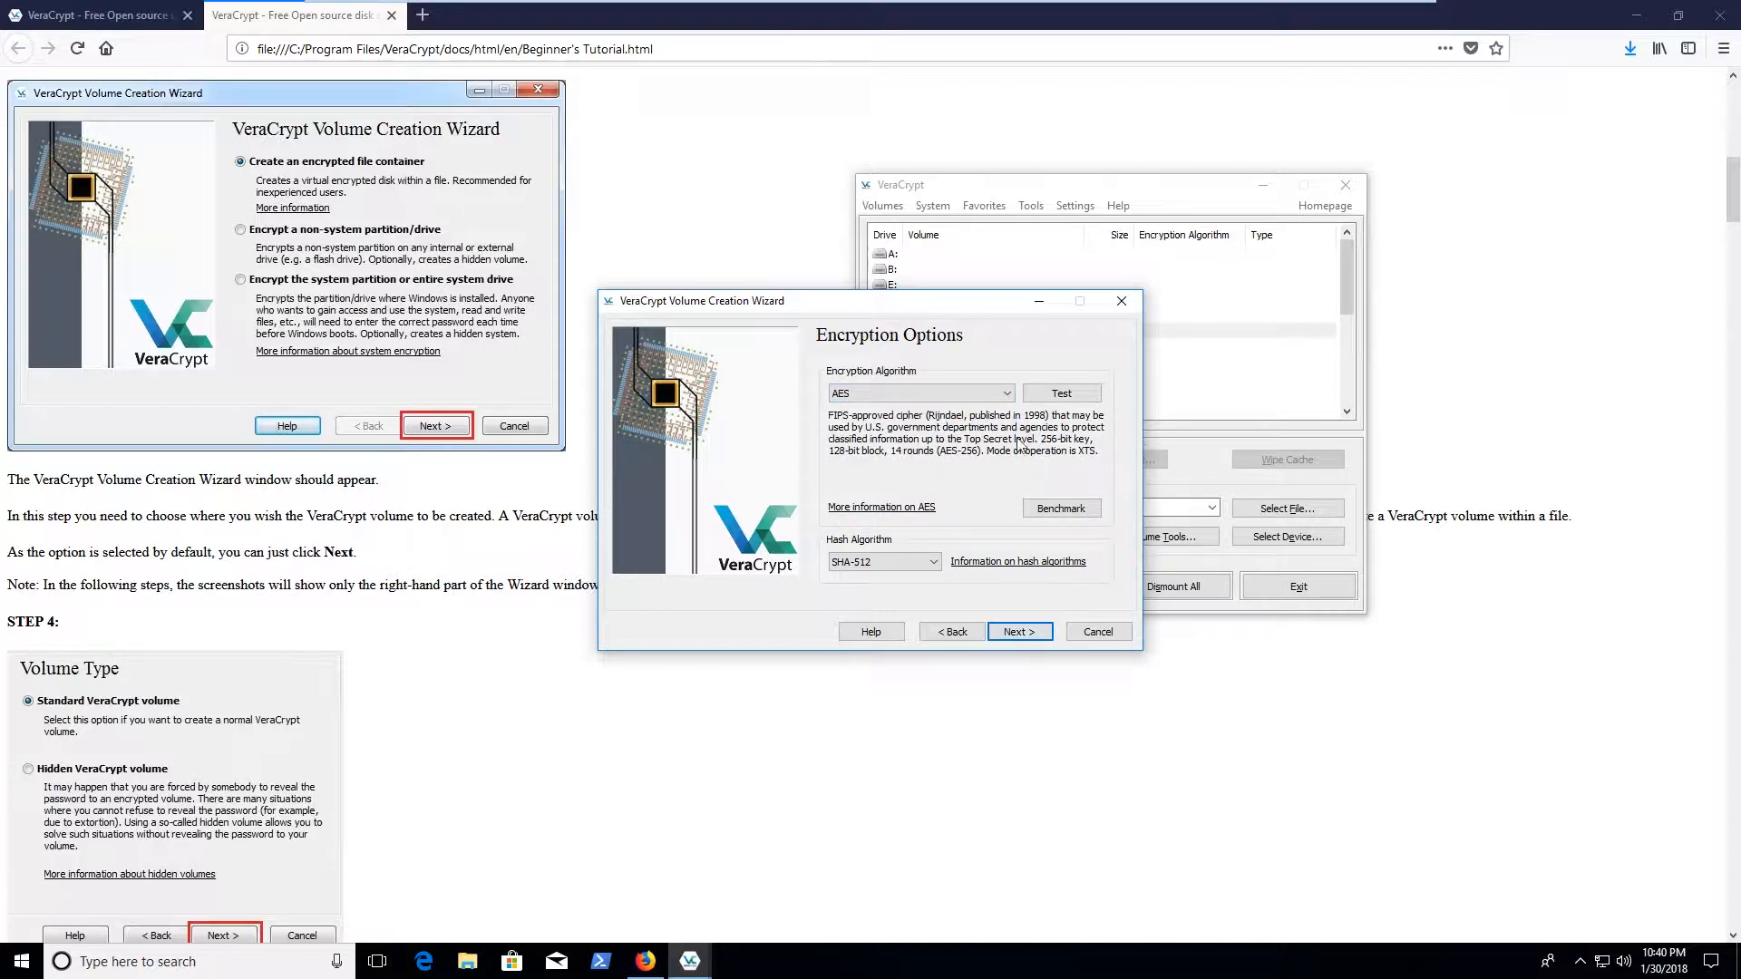
left_click(922, 563)
left_click(923, 563)
left_click(1075, 396)
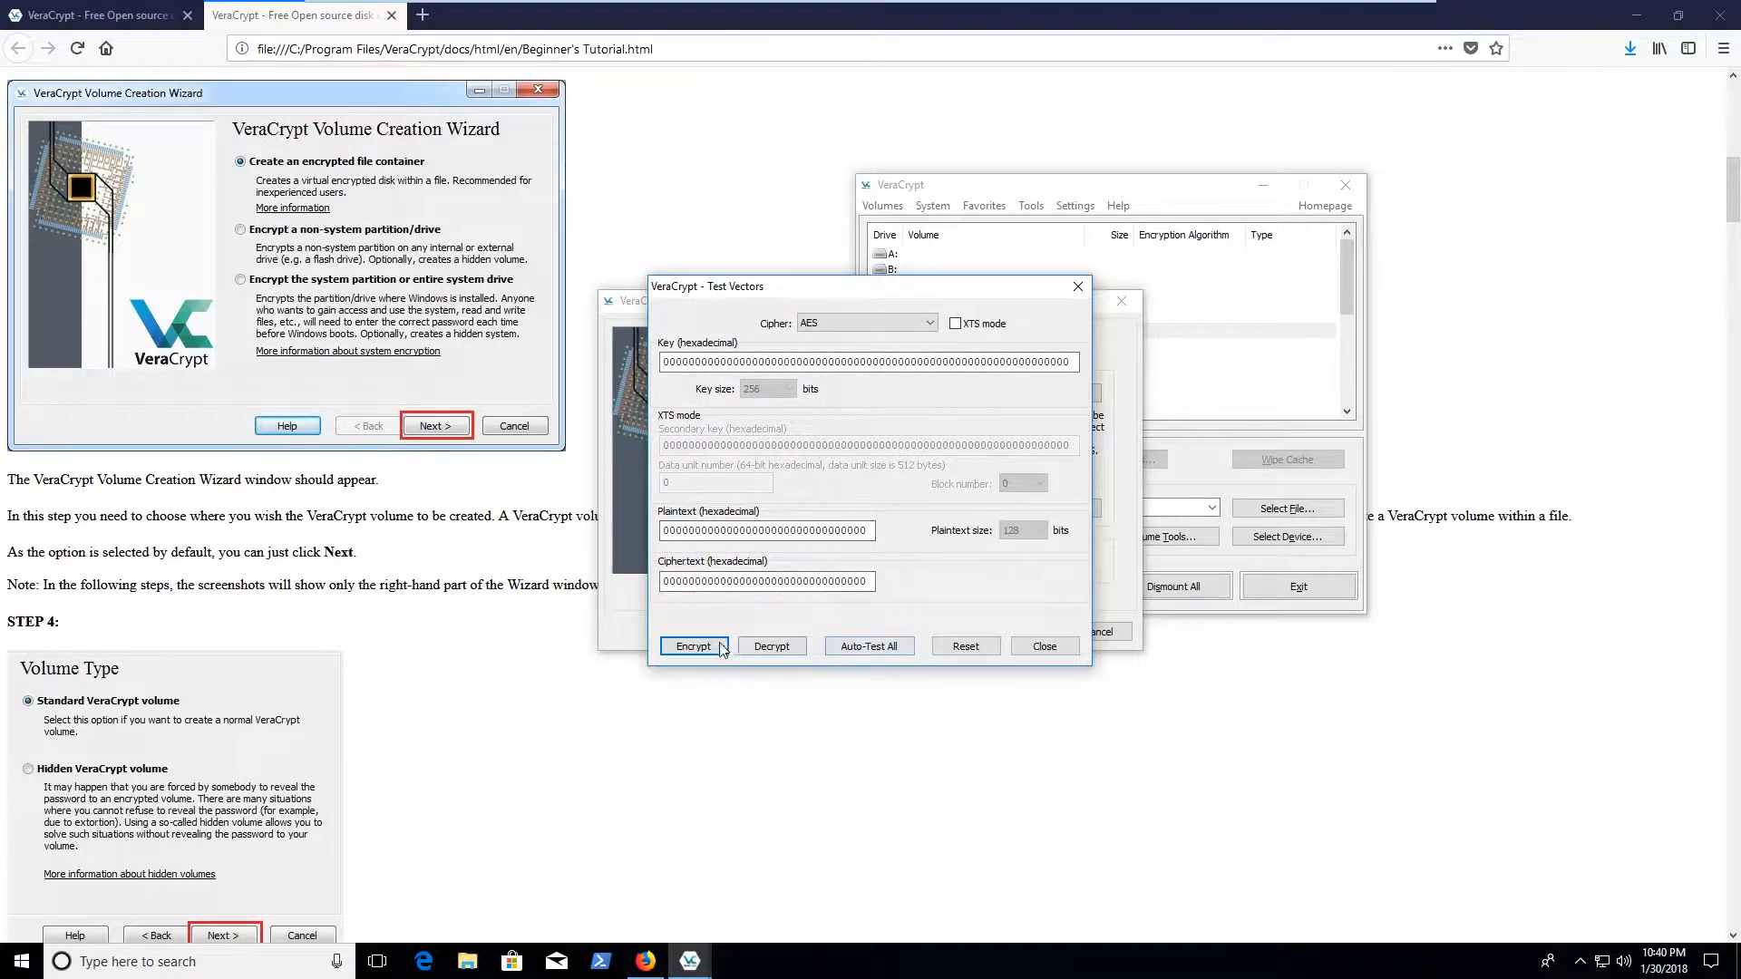
left_click(1045, 645)
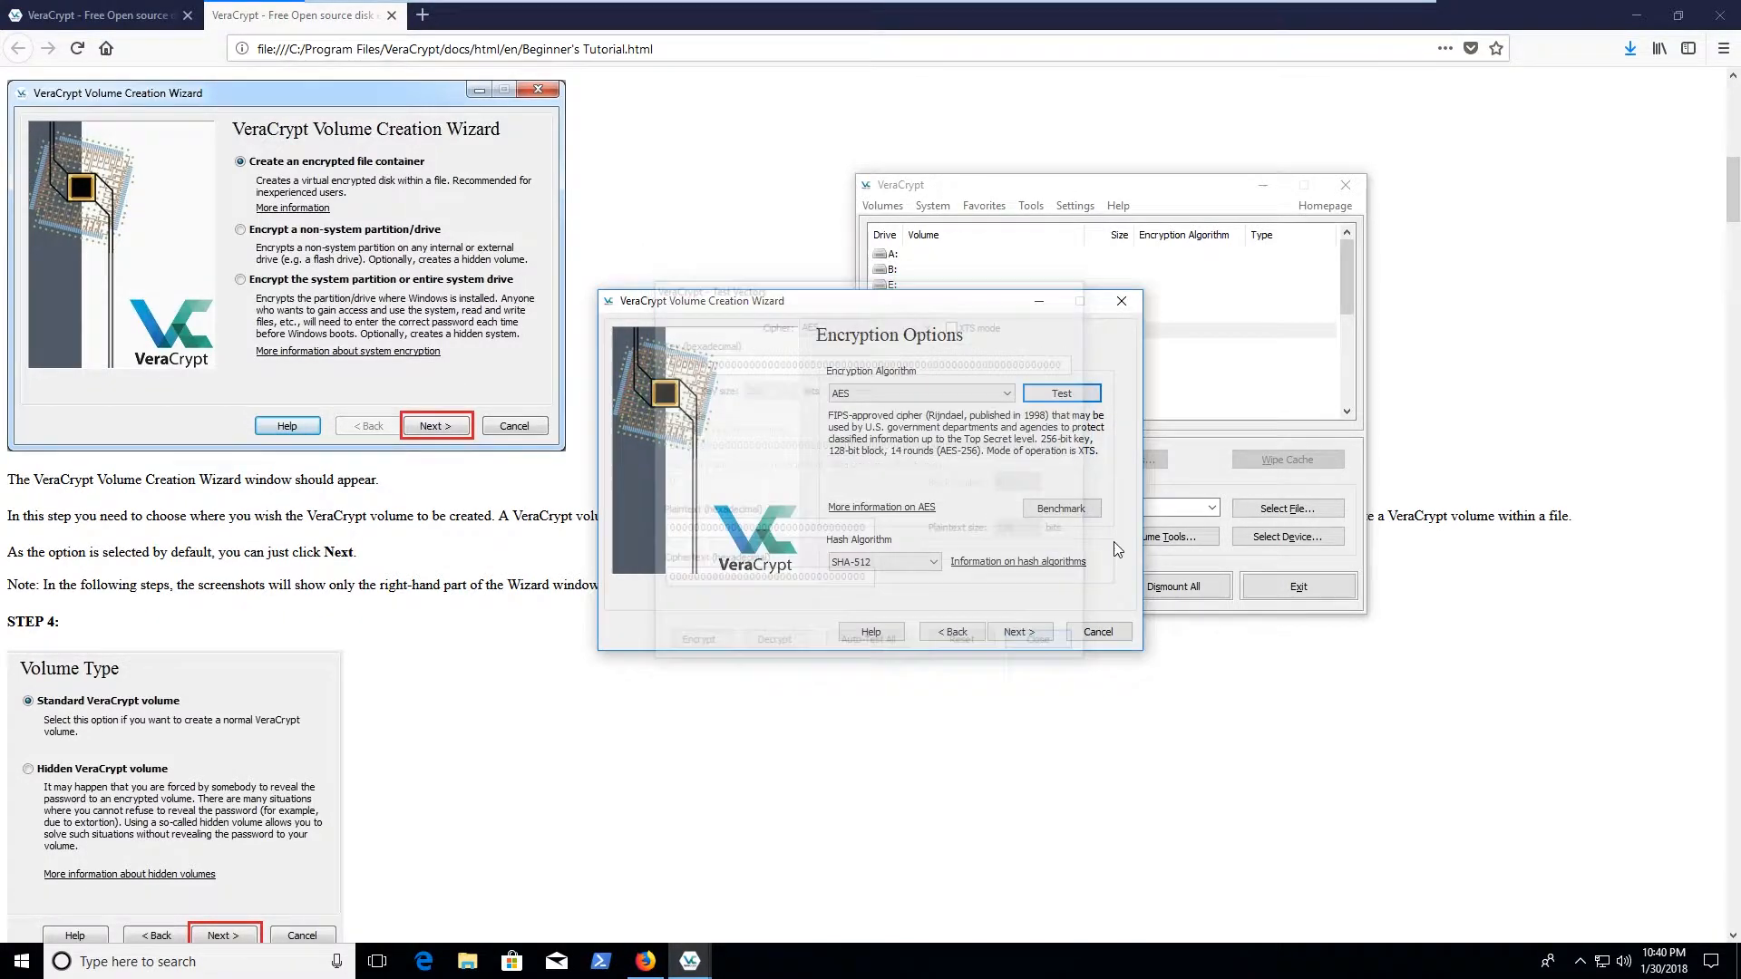
left_click(1023, 631)
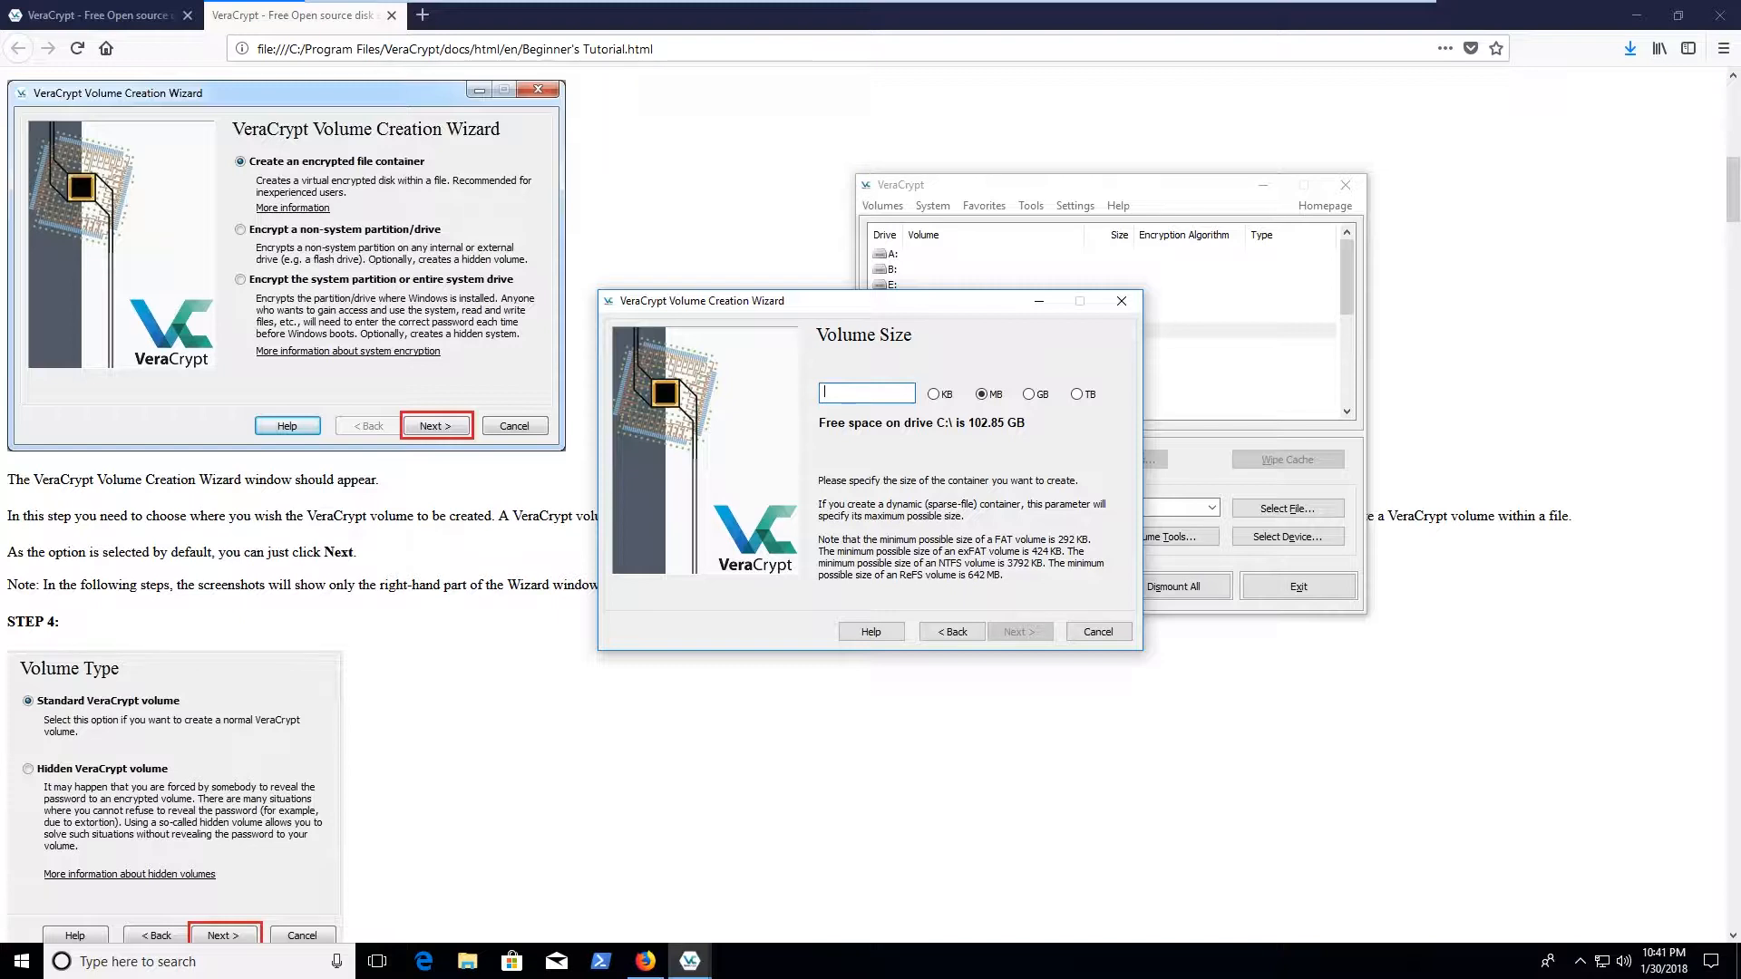
Set the container size to 500 MB and enter the volume password and its confirmation
type("500")
left_click(1028, 637)
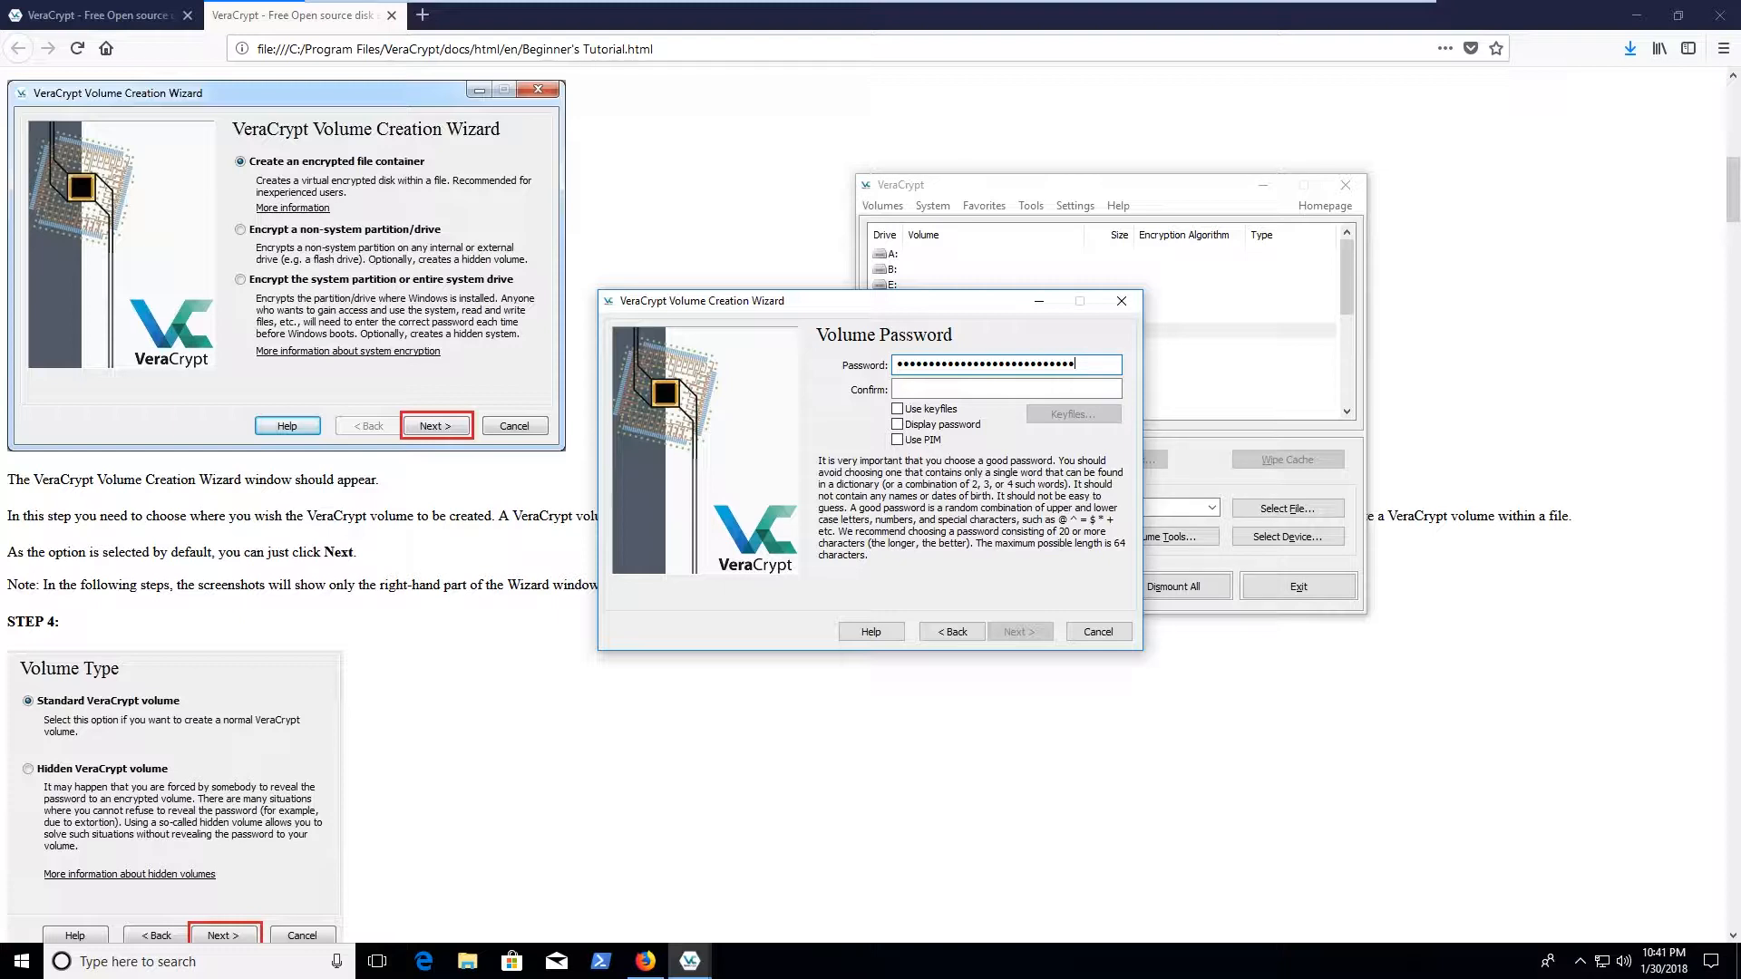
key("Tab")
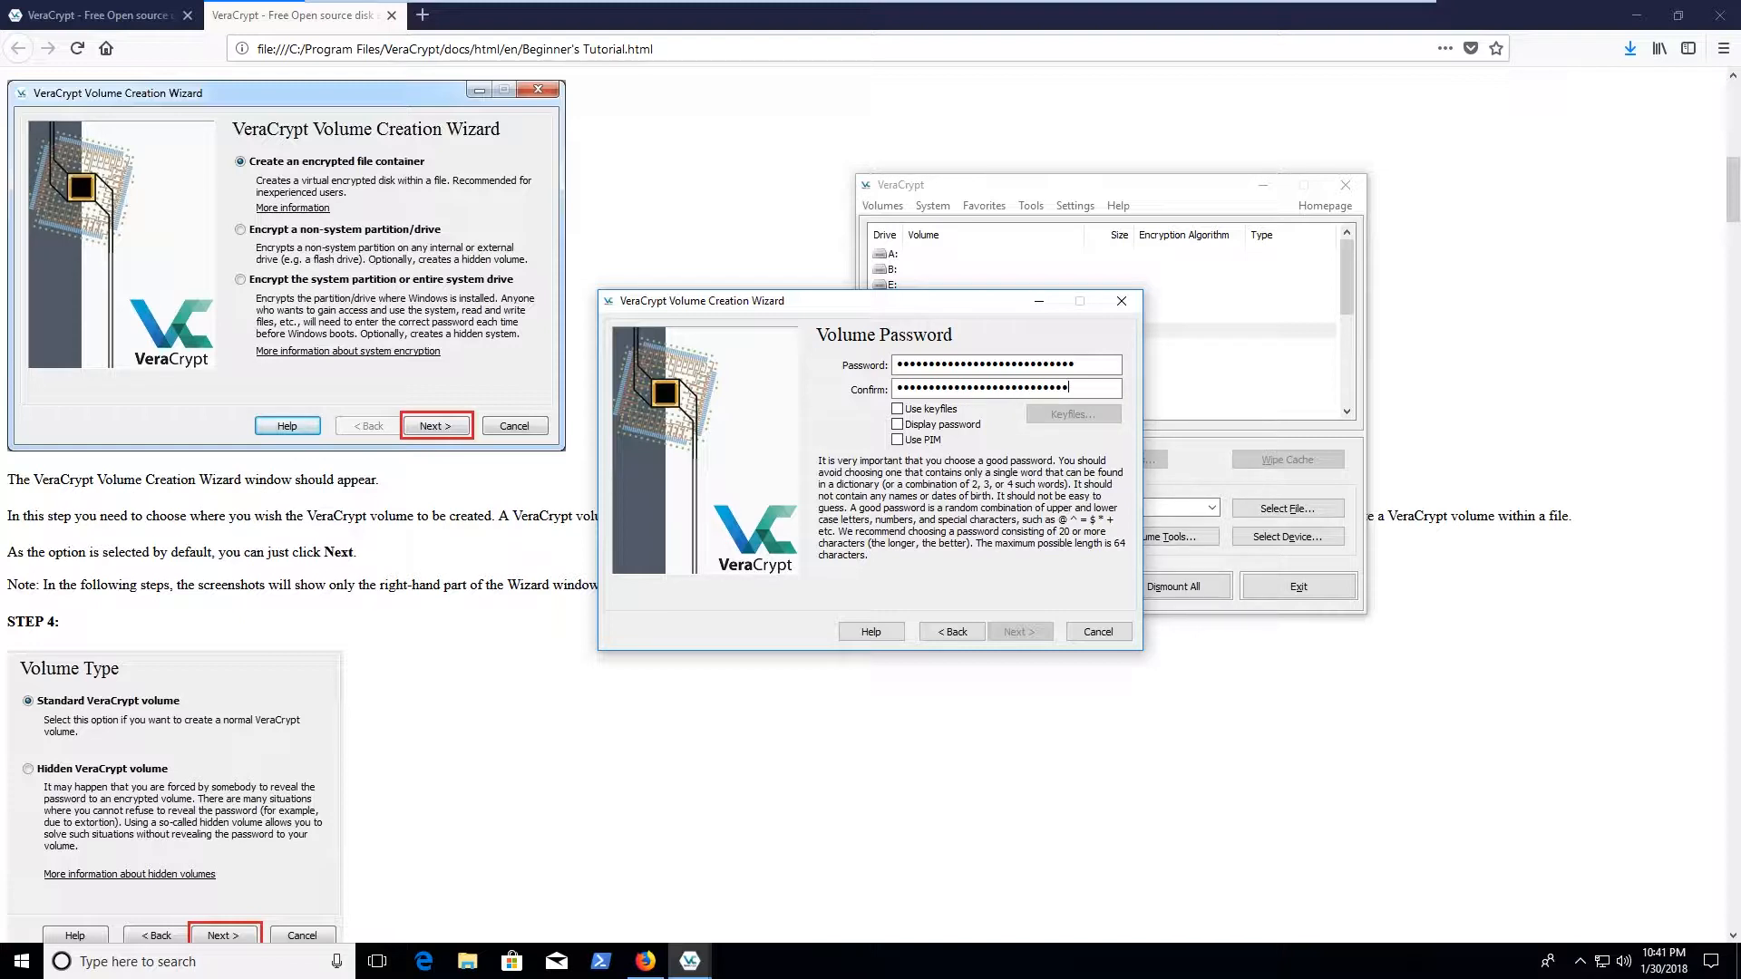
Reveal both passwords, fix the typos so they match, hide them and continue to Volume Format
left_click(939, 424)
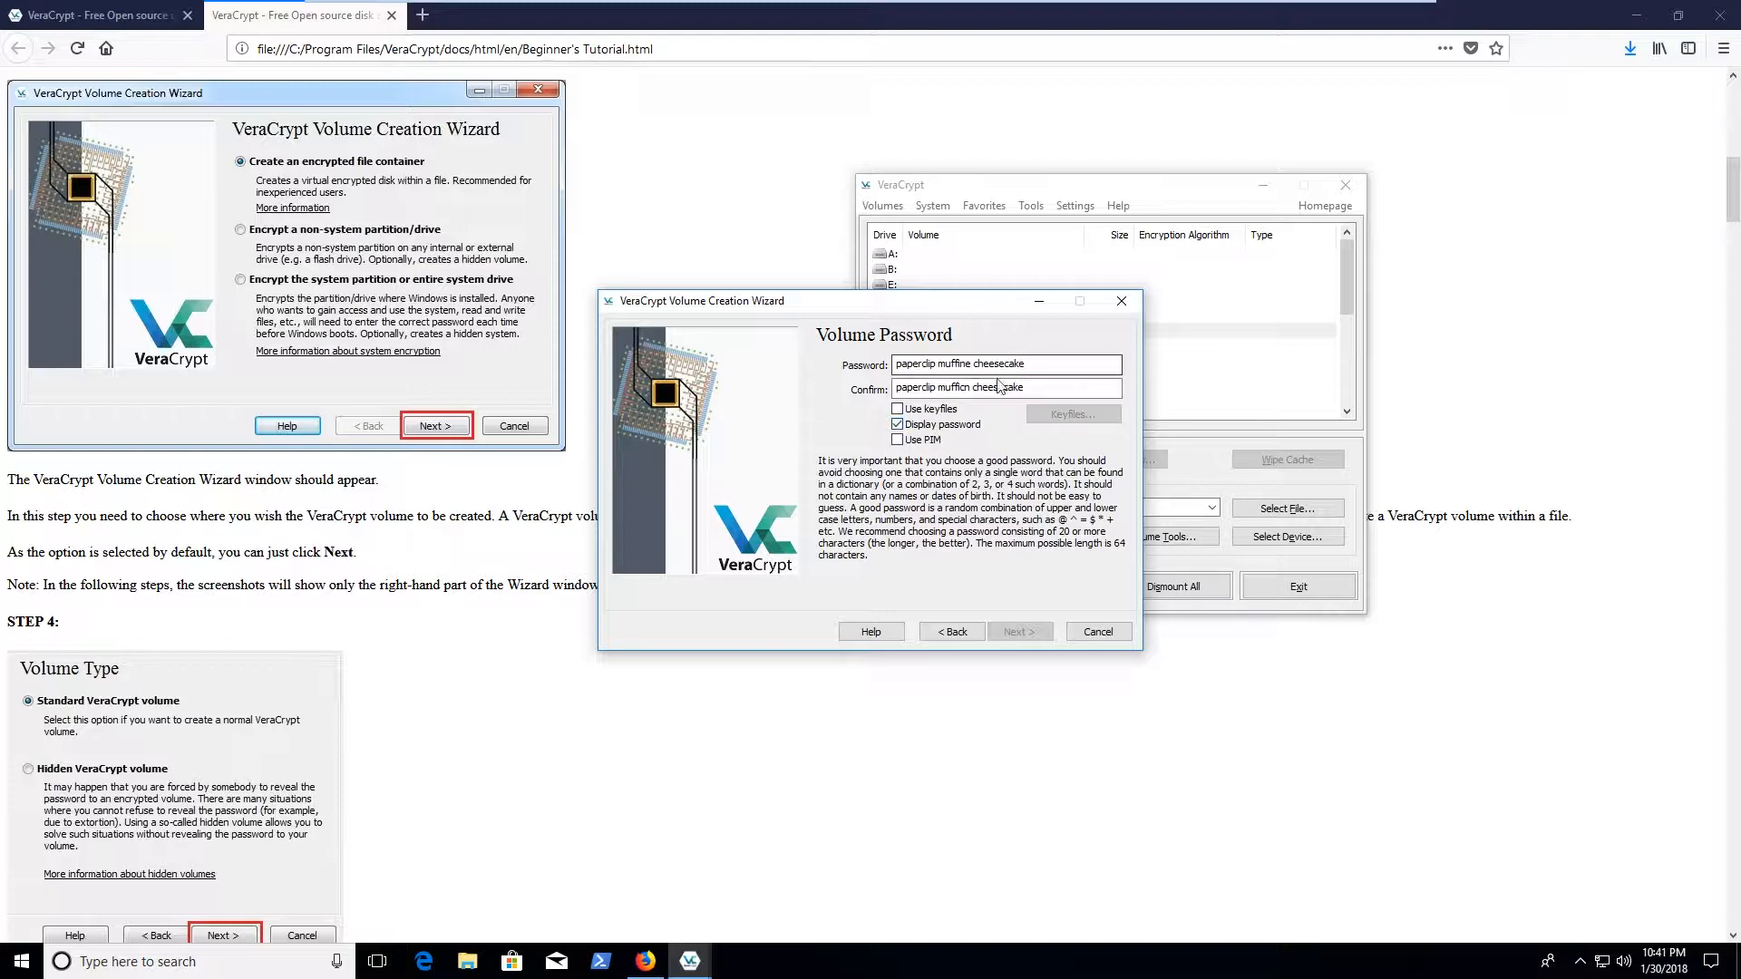
left_click(970, 388)
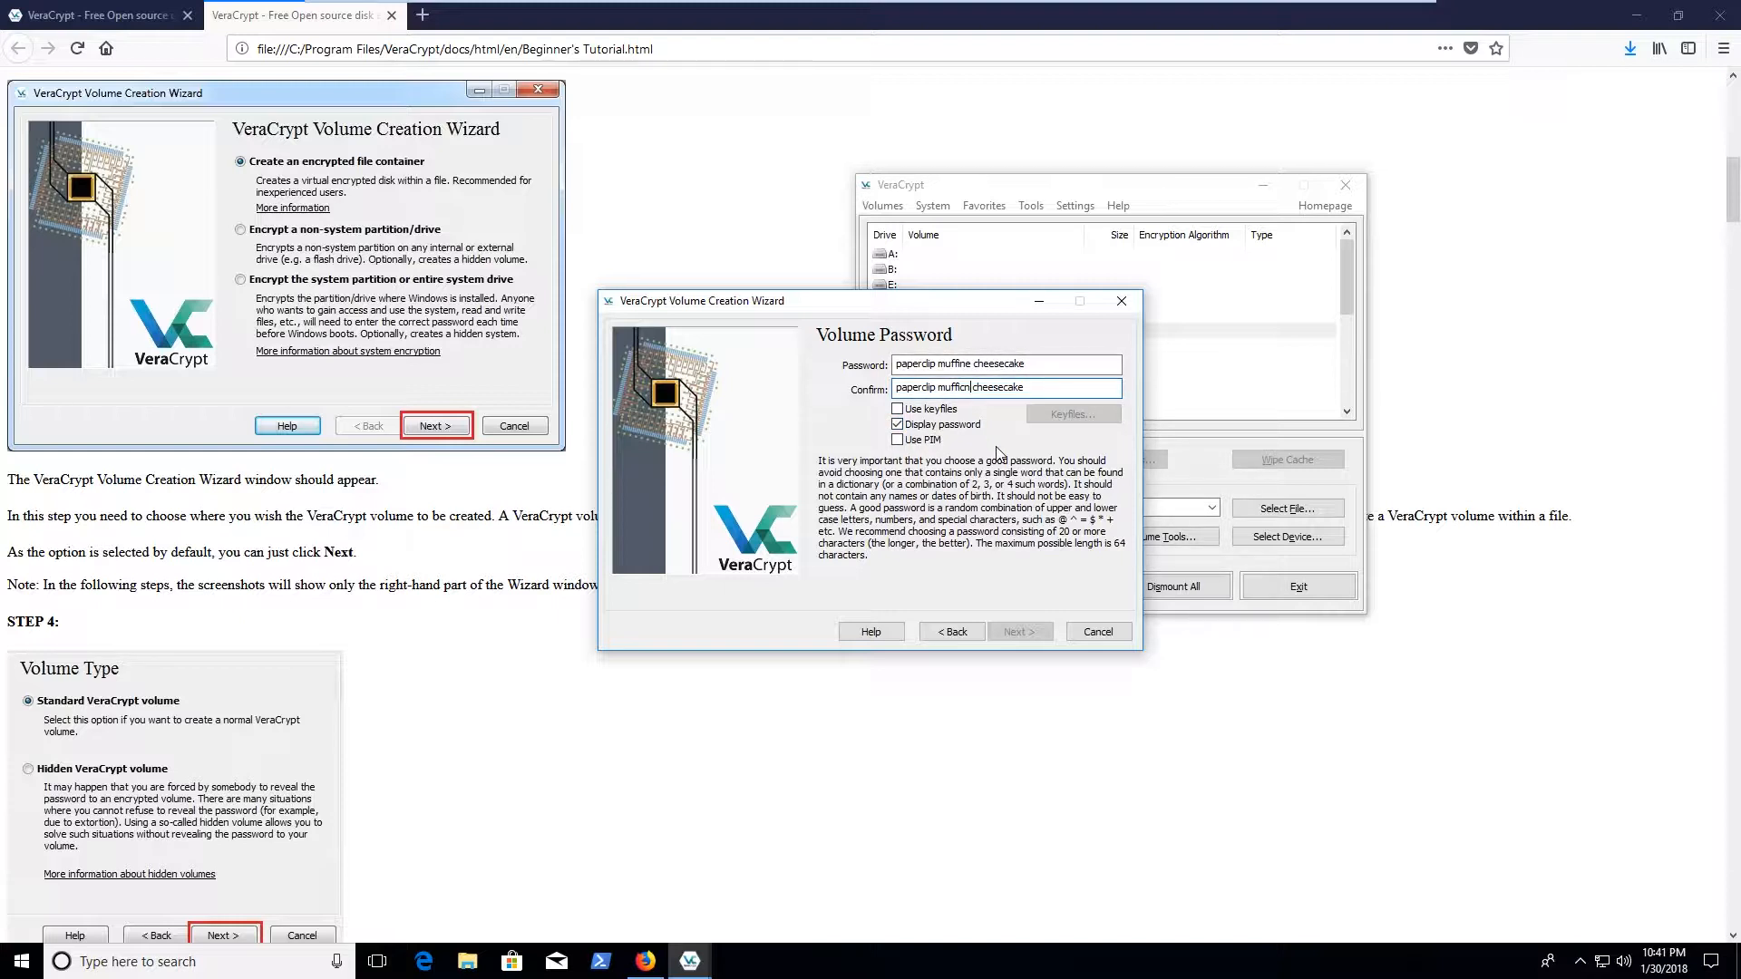
key("BackSpace")
key("BackSpace")
type("in")
left_click_drag(972, 364, 966, 363)
key("BackSpace")
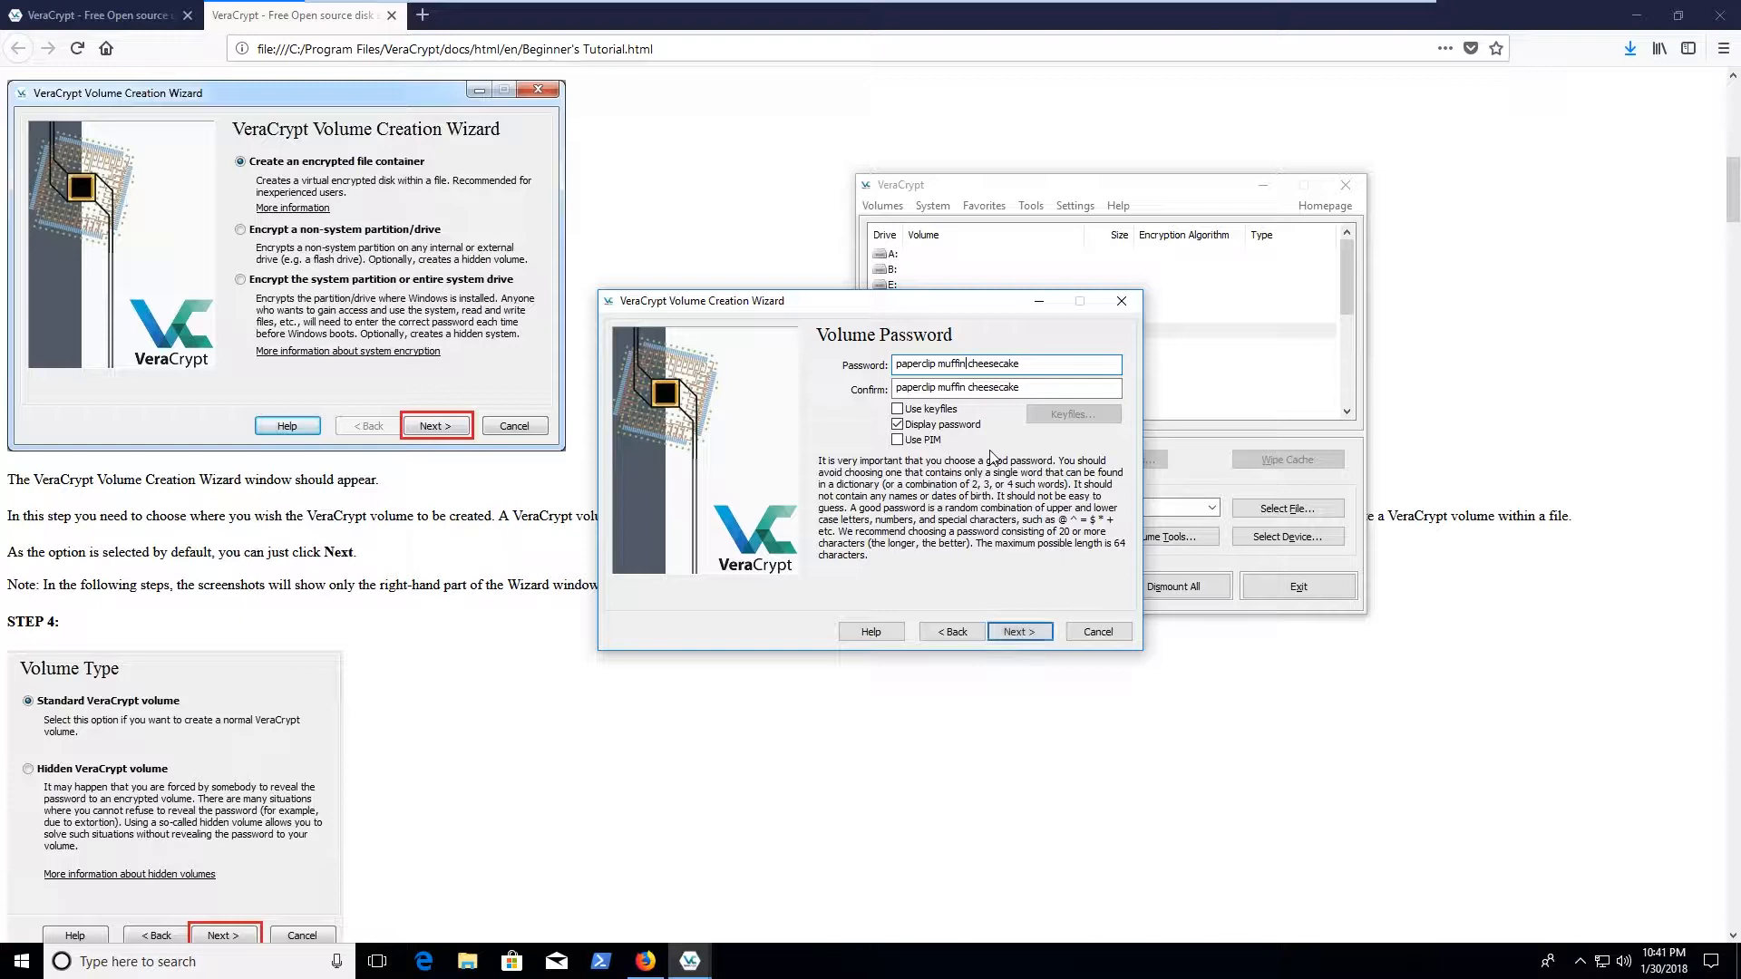
left_click(922, 424)
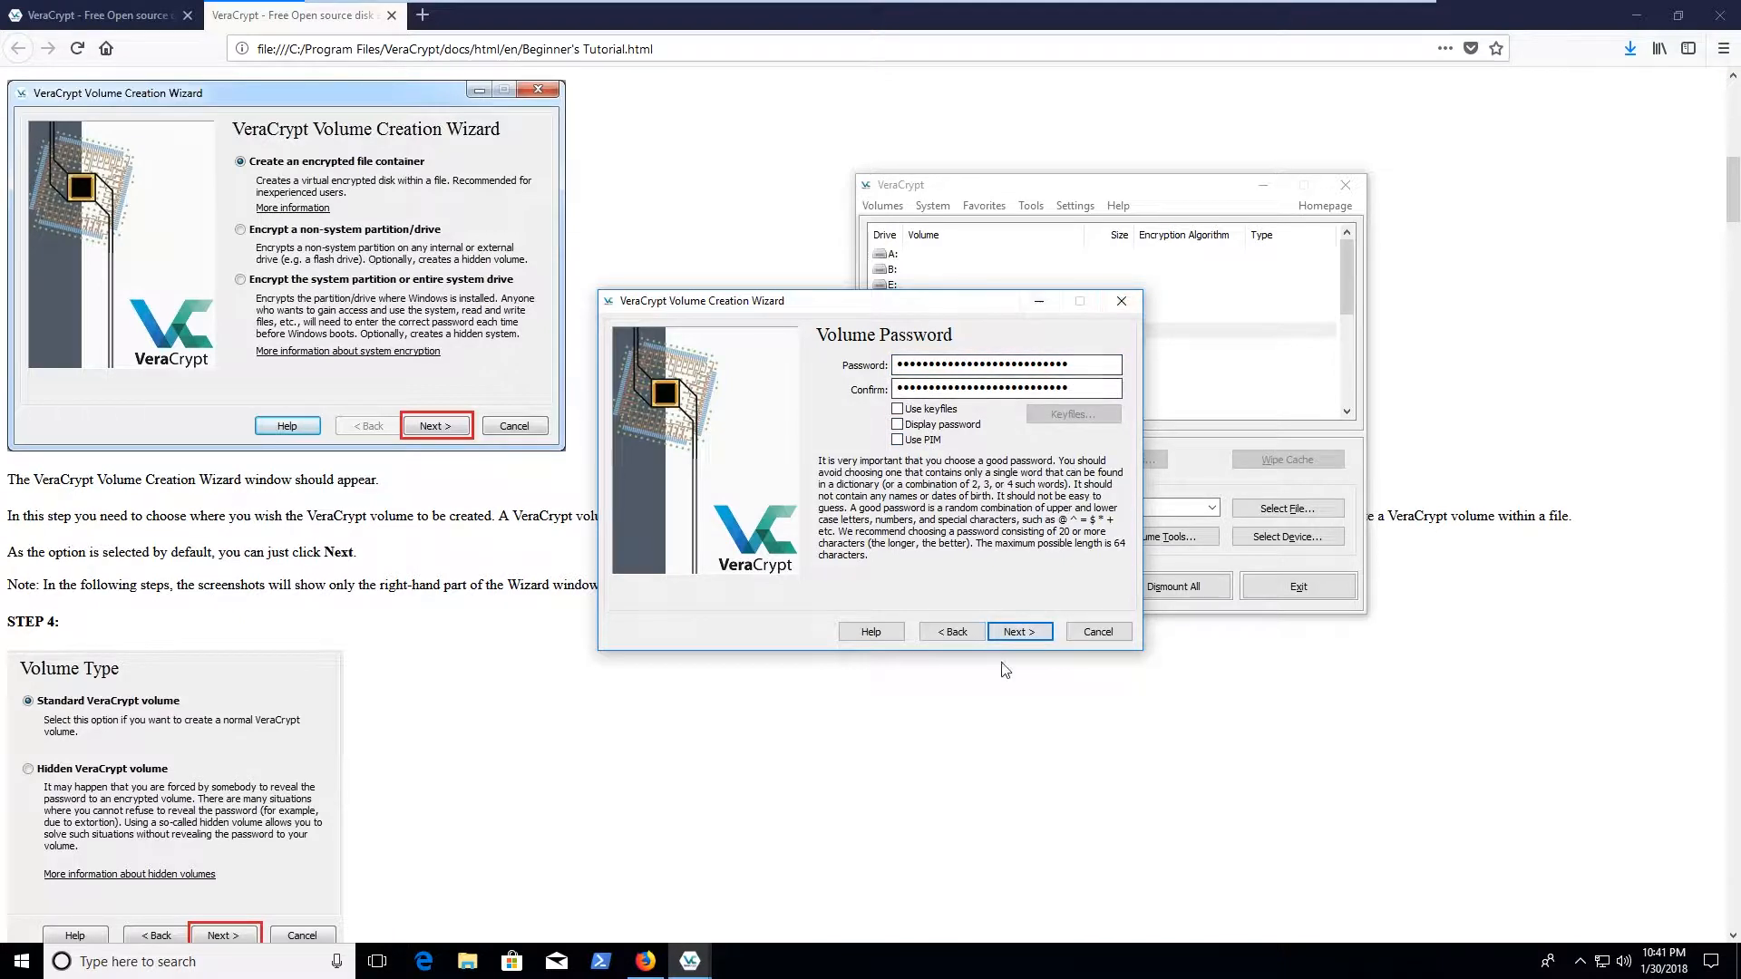
left_click(1042, 631)
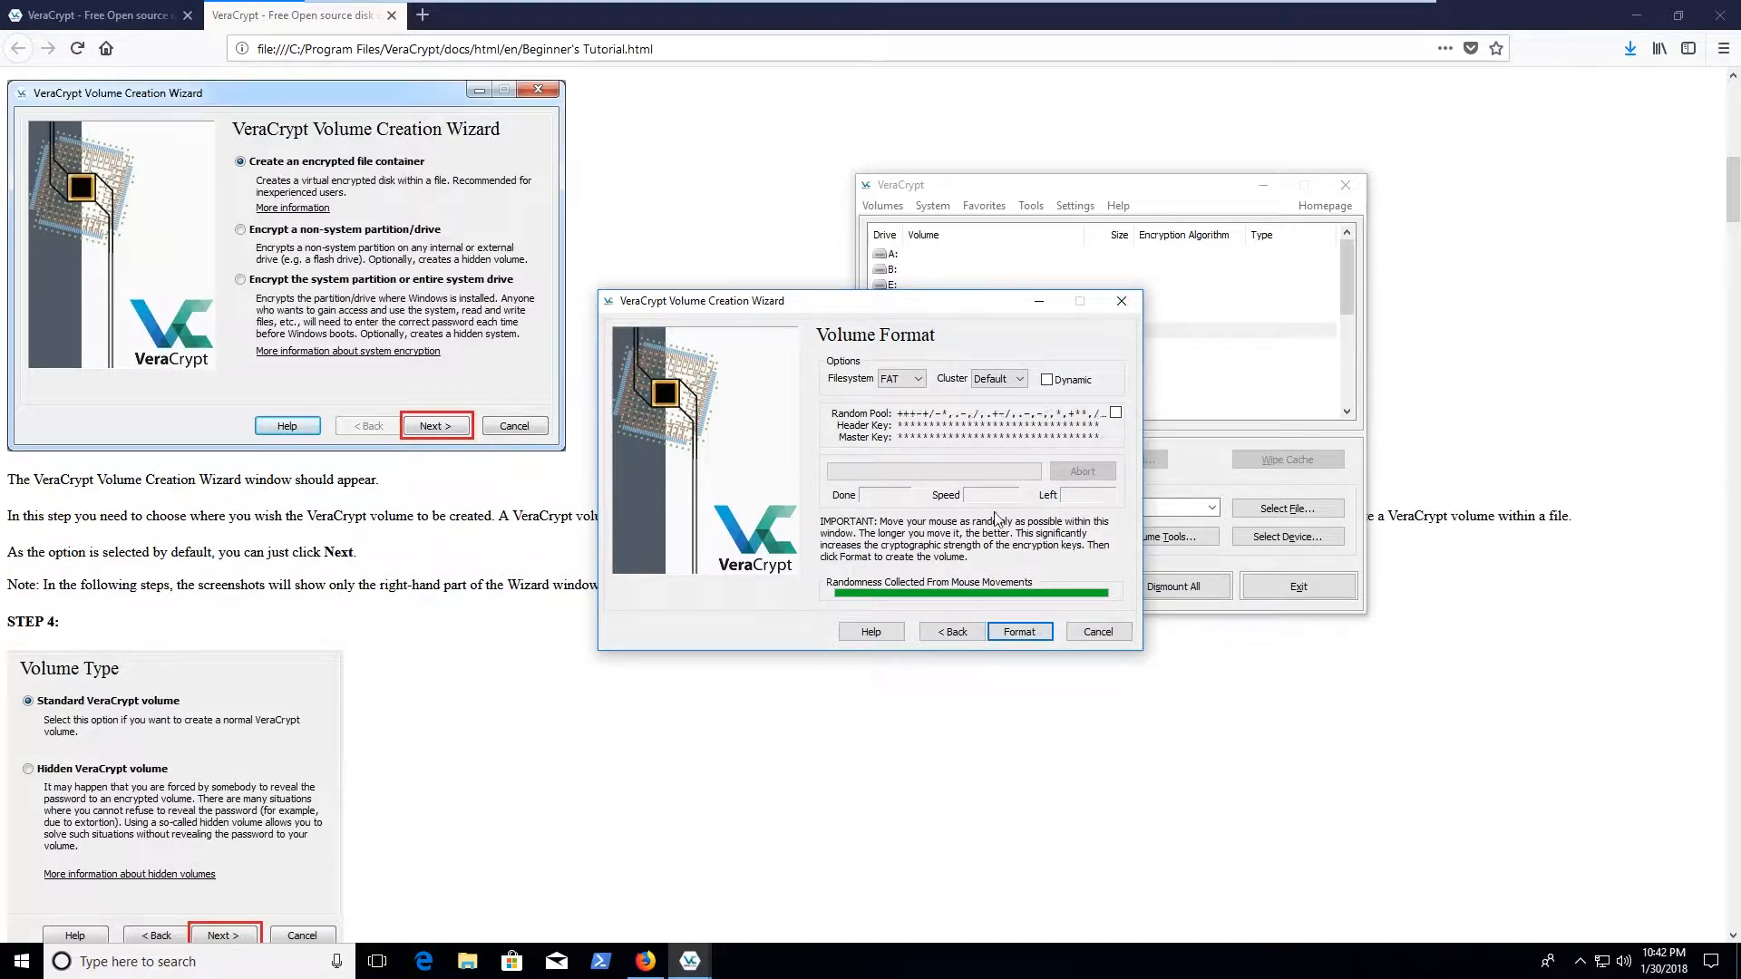
Format the container over 7z1604-x64.exe, dismiss the success message and exit the wizard
left_click(1034, 632)
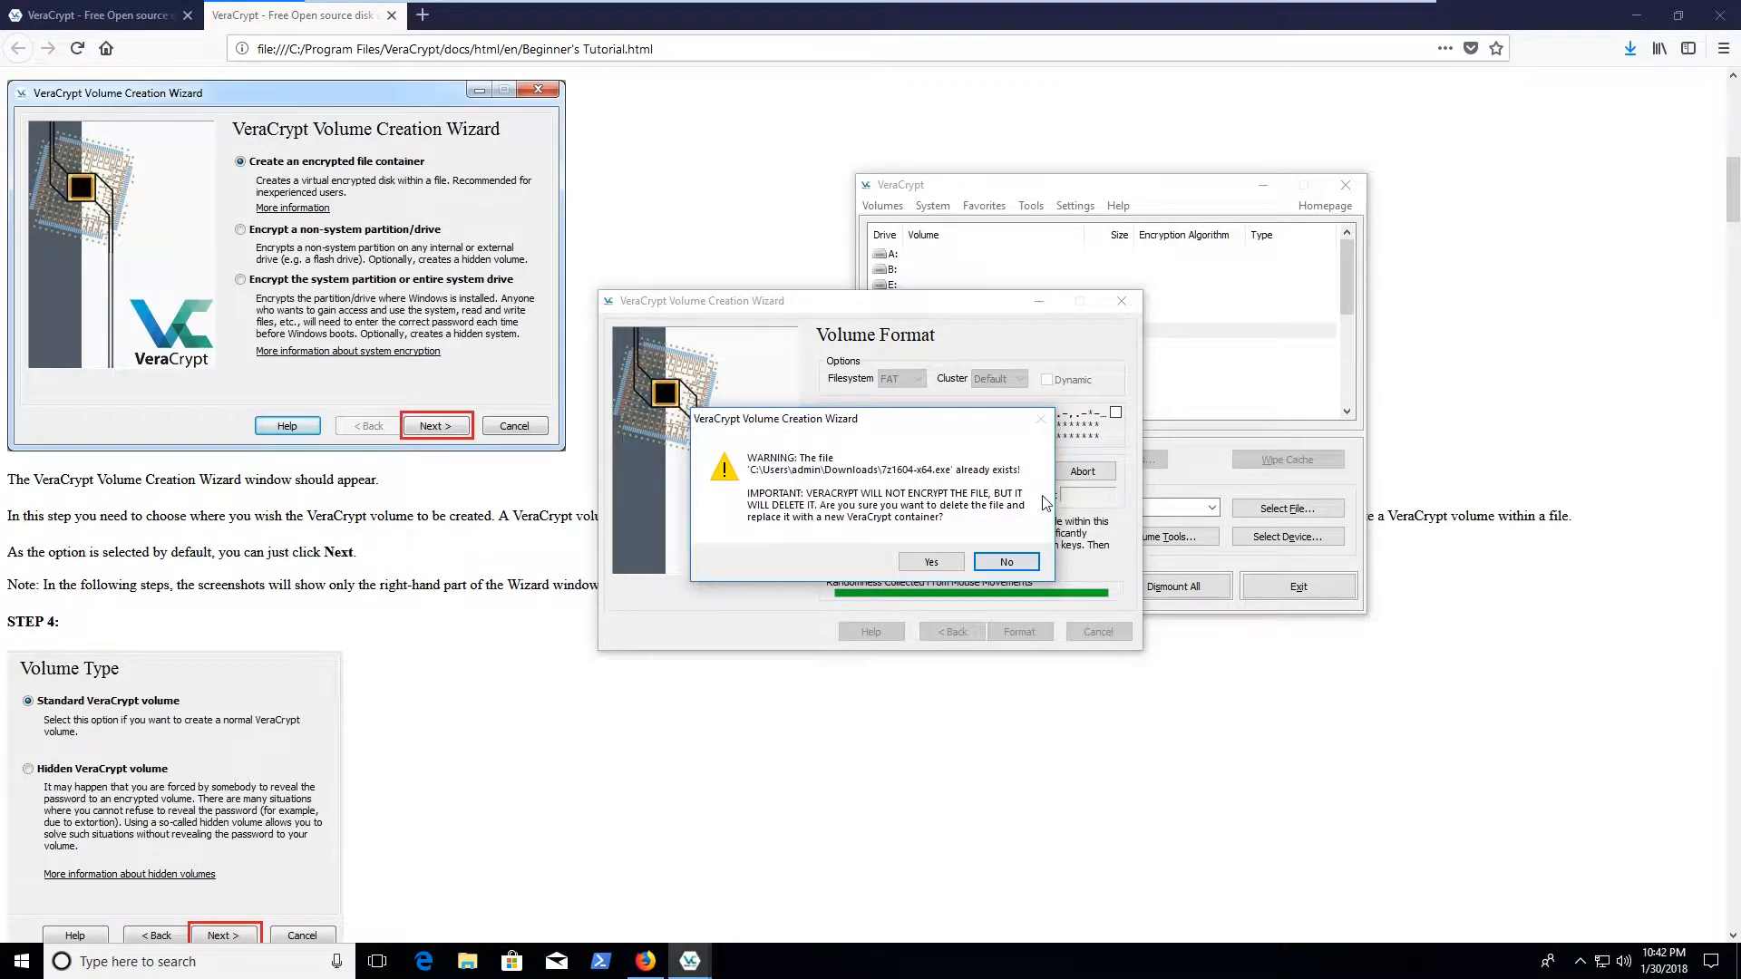
left_click(930, 562)
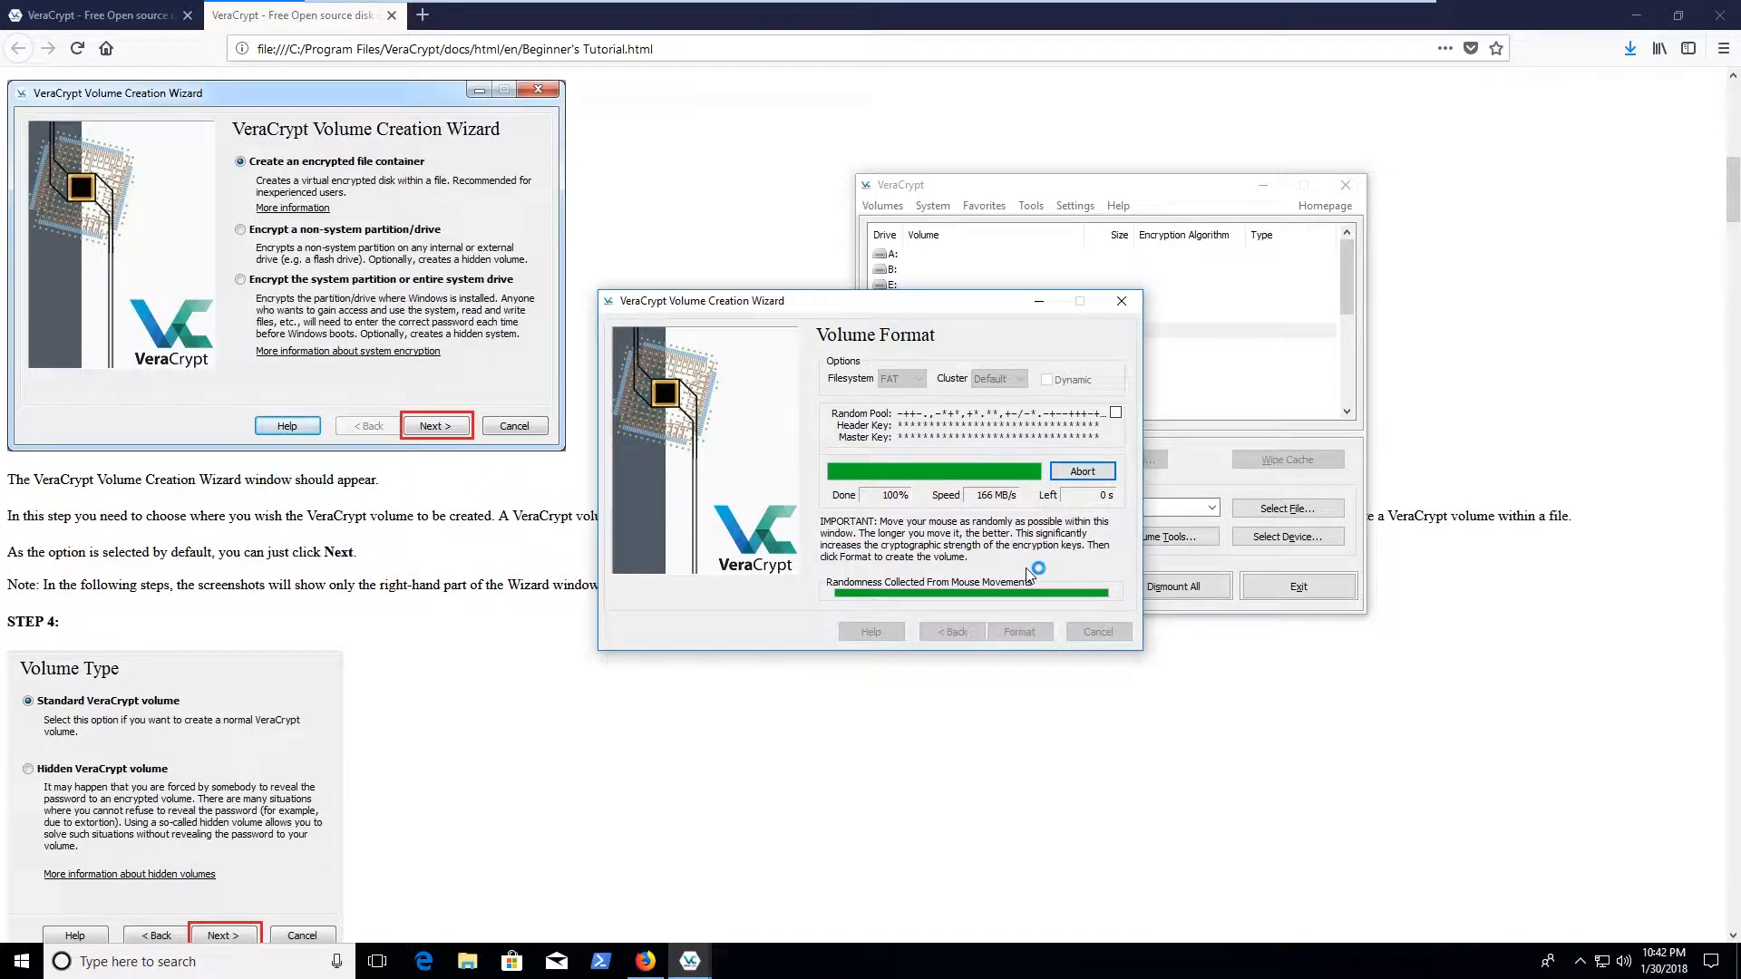
left_click(967, 543)
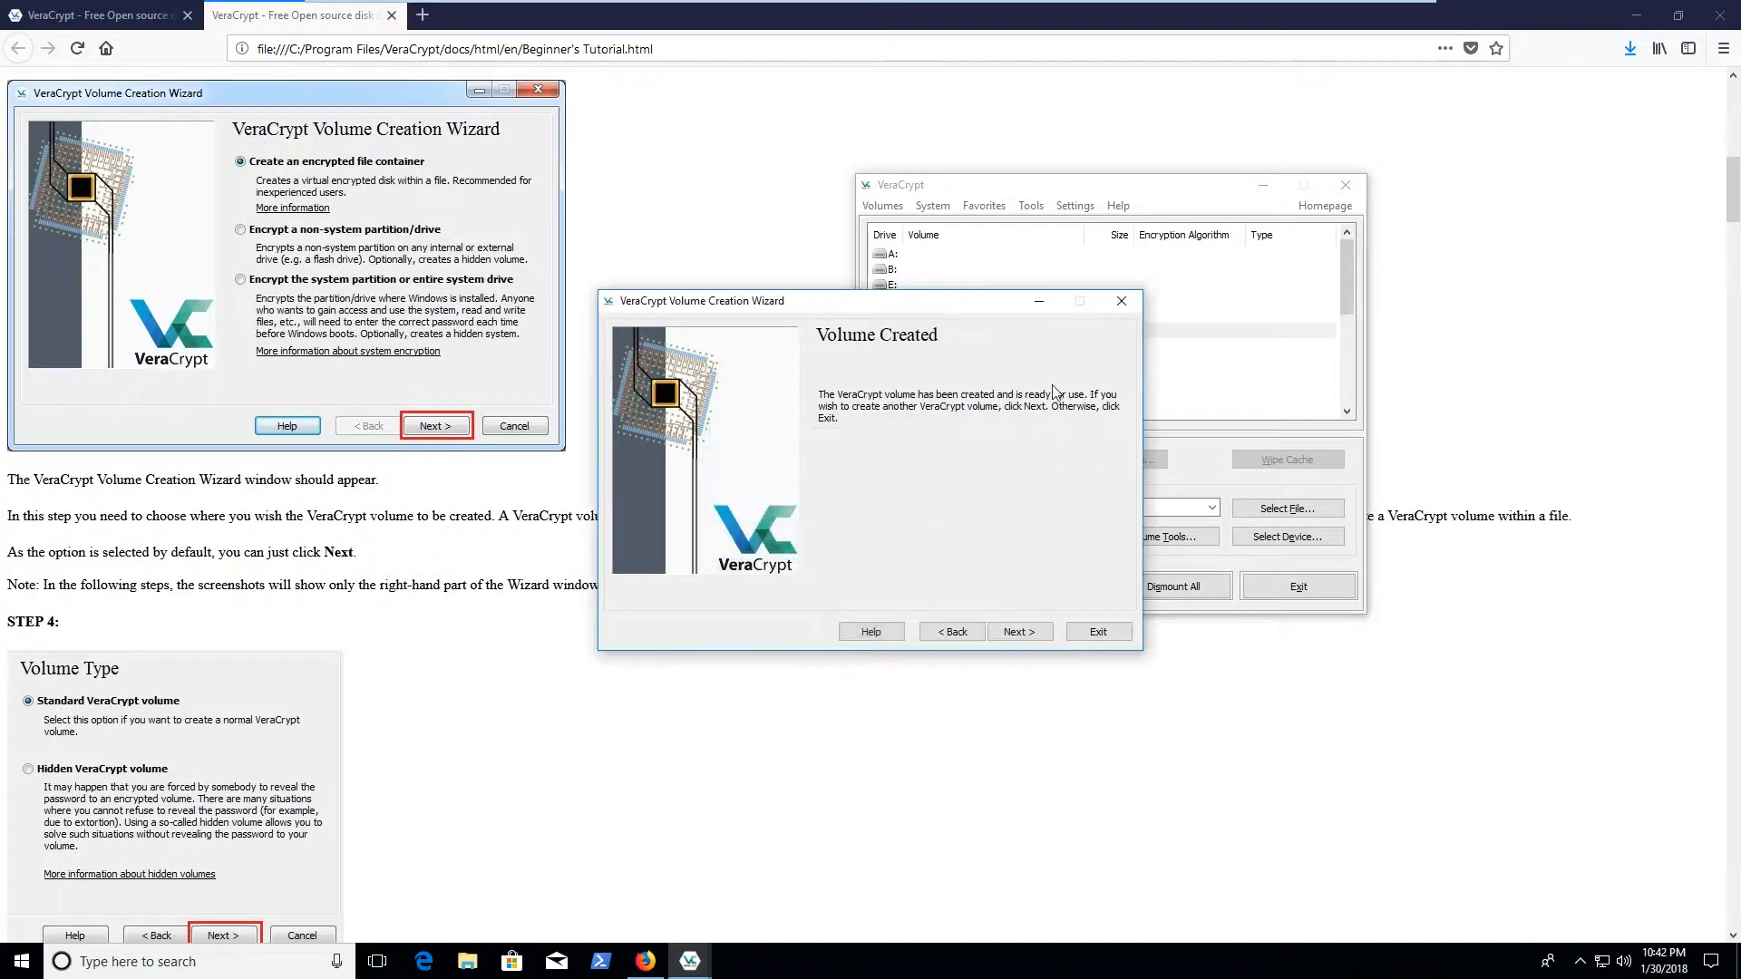
left_click(1011, 631)
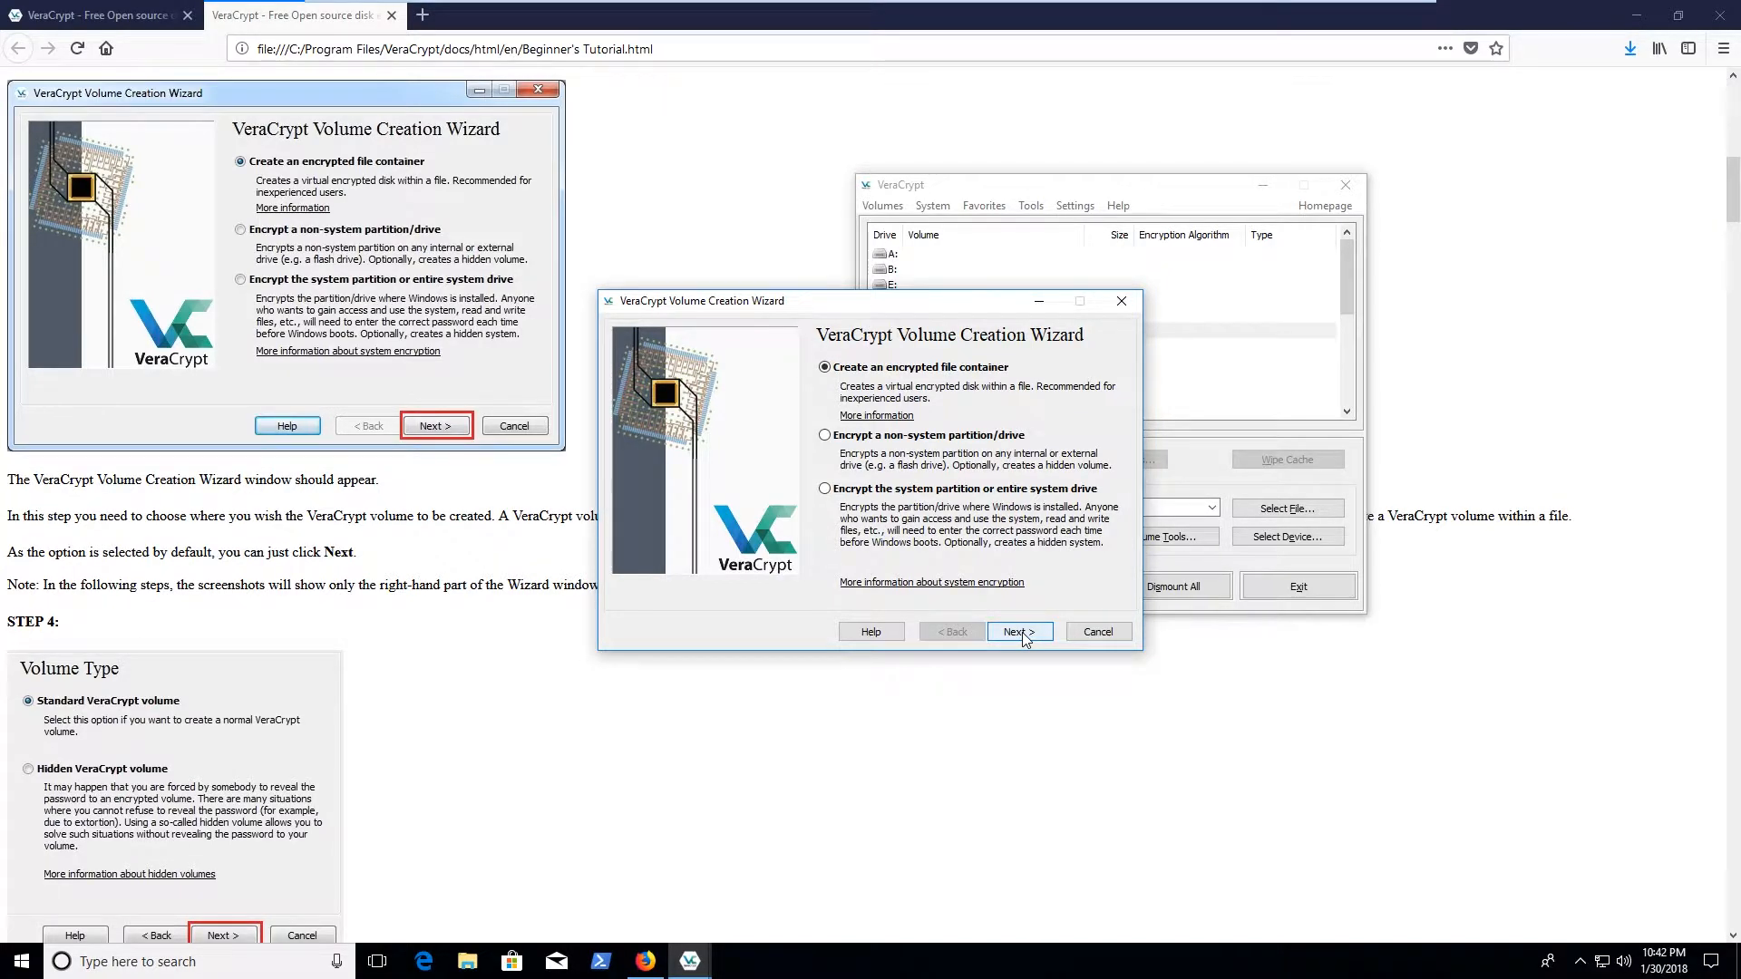
left_click(1023, 633)
left_click(1104, 635)
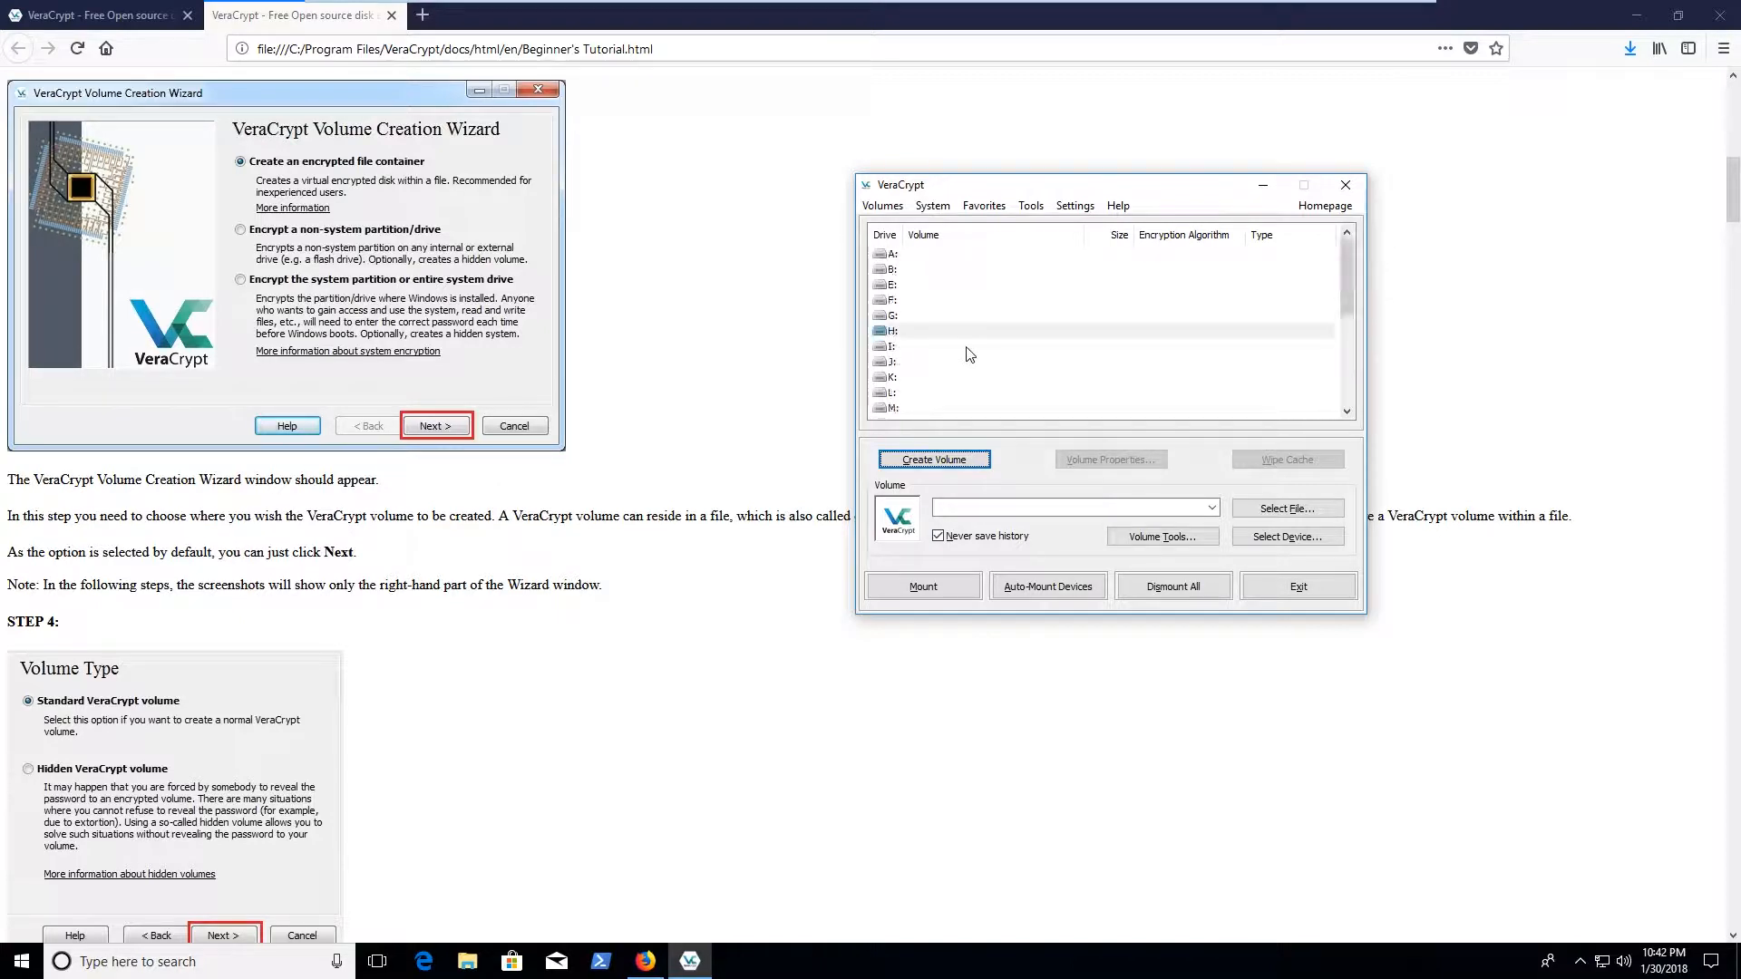
Choose drive H: and dismiss the no-volume-selected warning after trying to mount
left_click(936, 332)
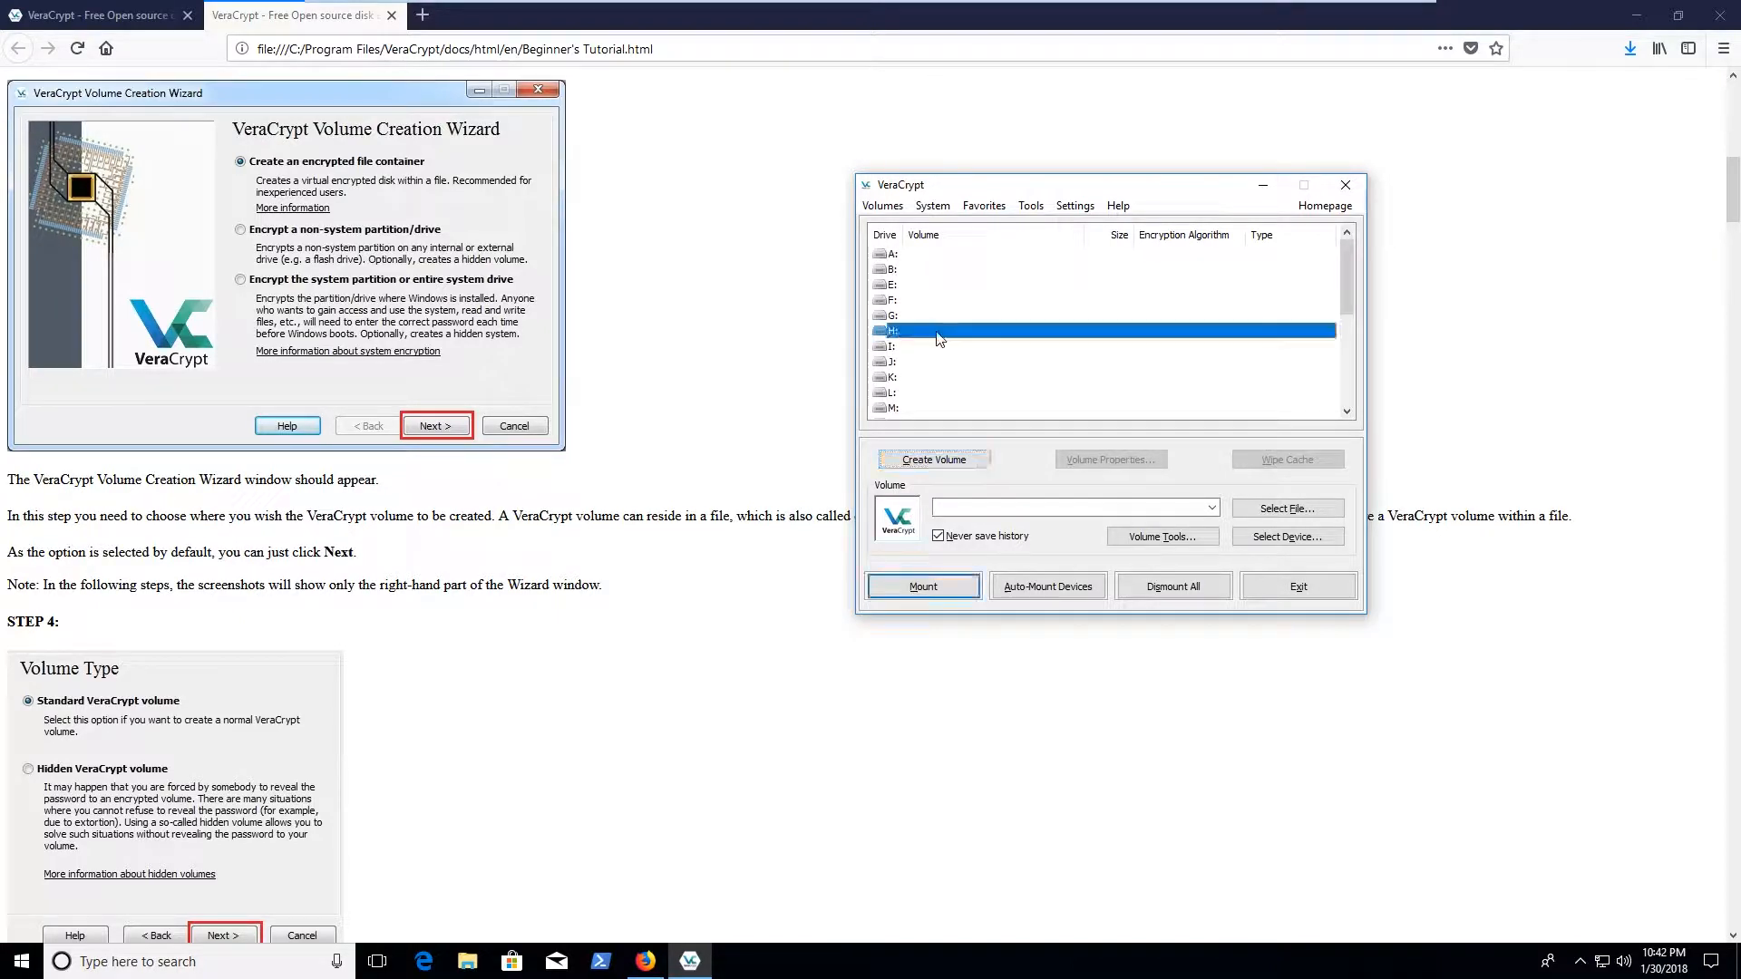
left_click(909, 598)
left_click(995, 555)
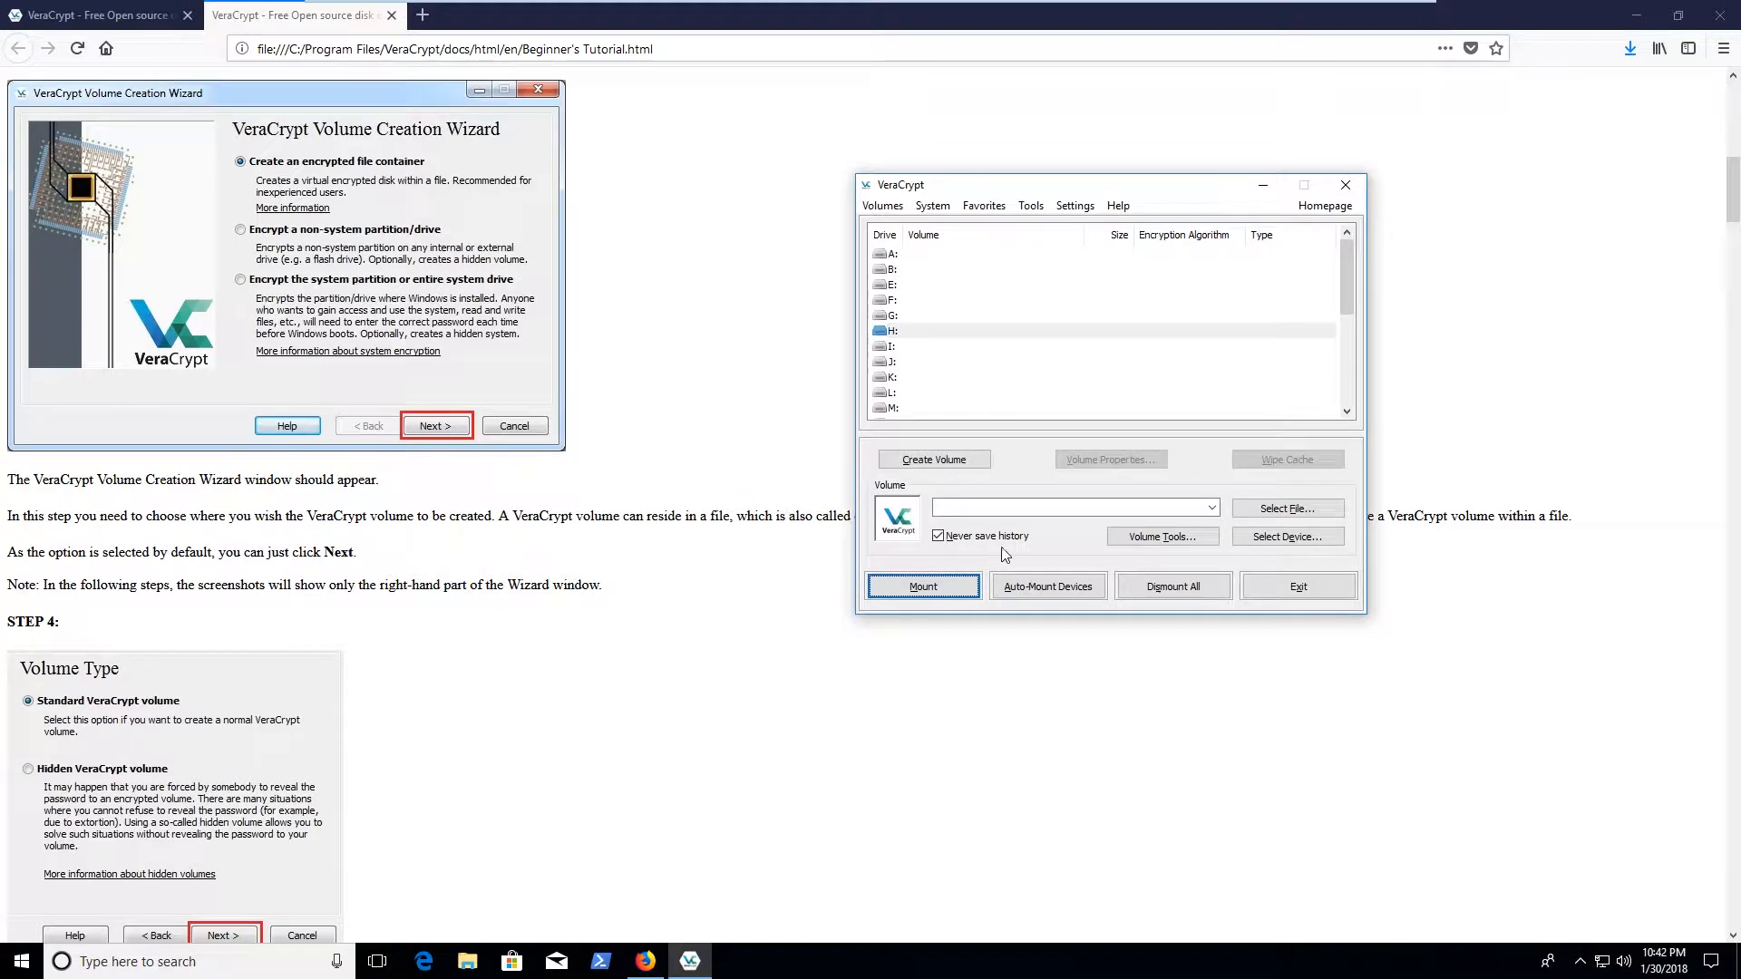
left_click(927, 585)
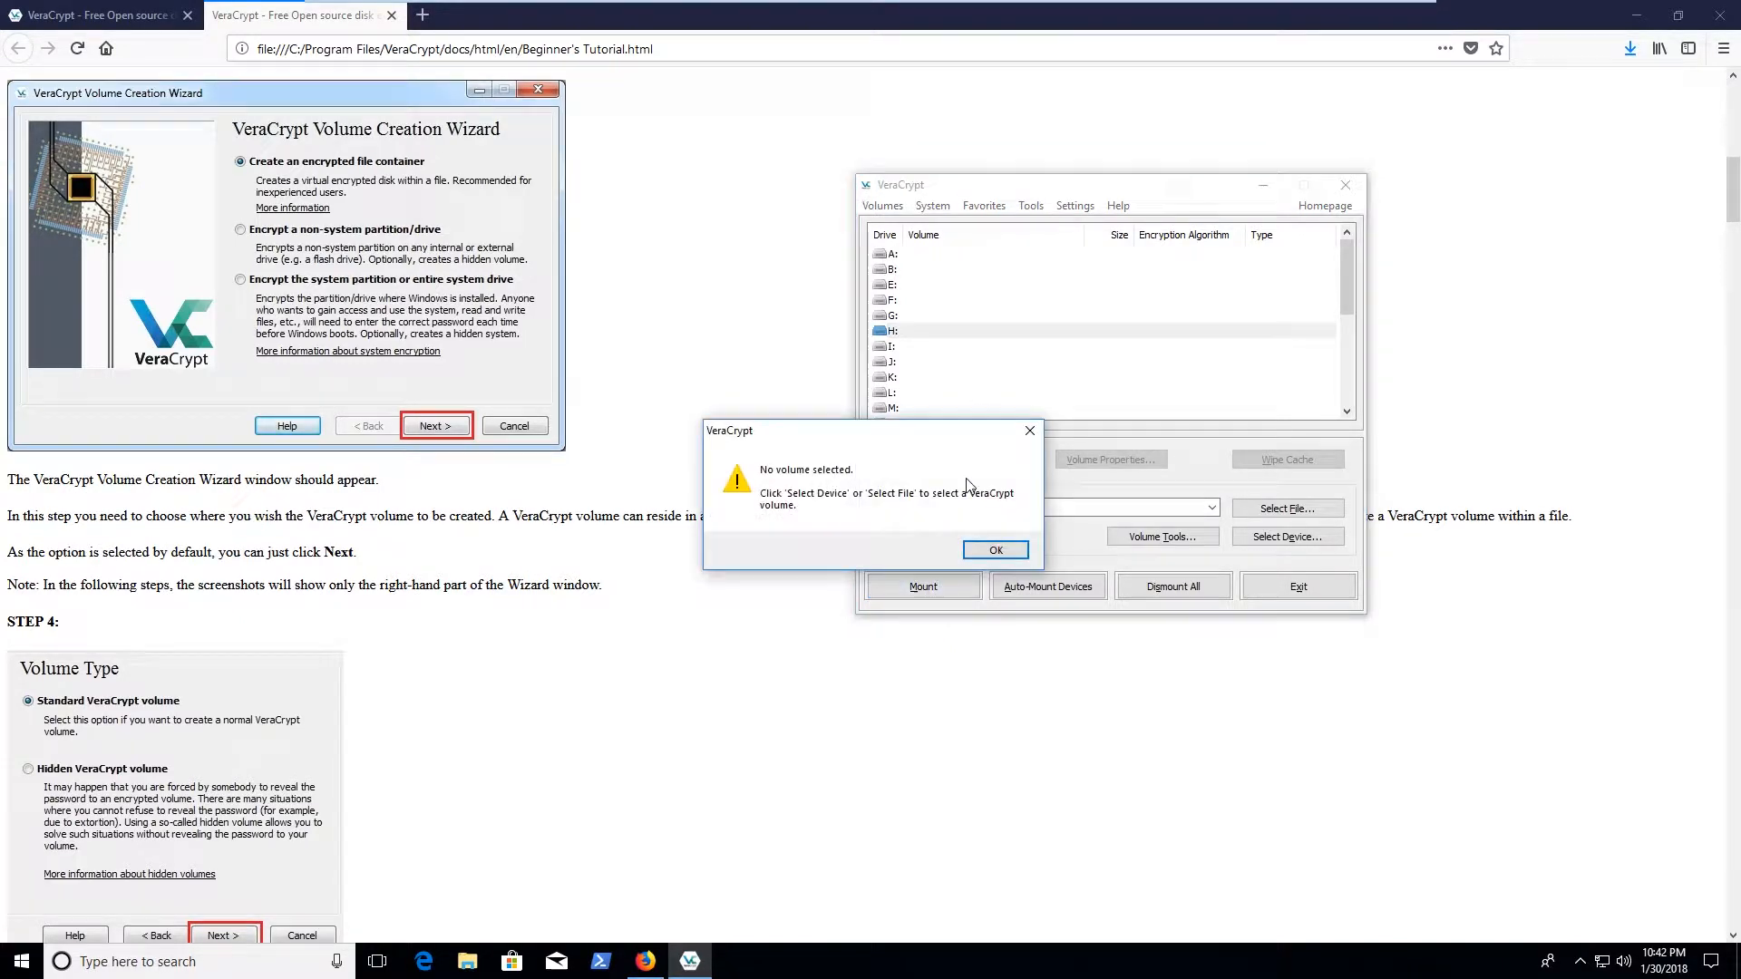
left_click(996, 550)
Select the 7z1604-x64 container file from Downloads as the volume to mount
left_click(1288, 509)
left_click(920, 516)
left_click(948, 379)
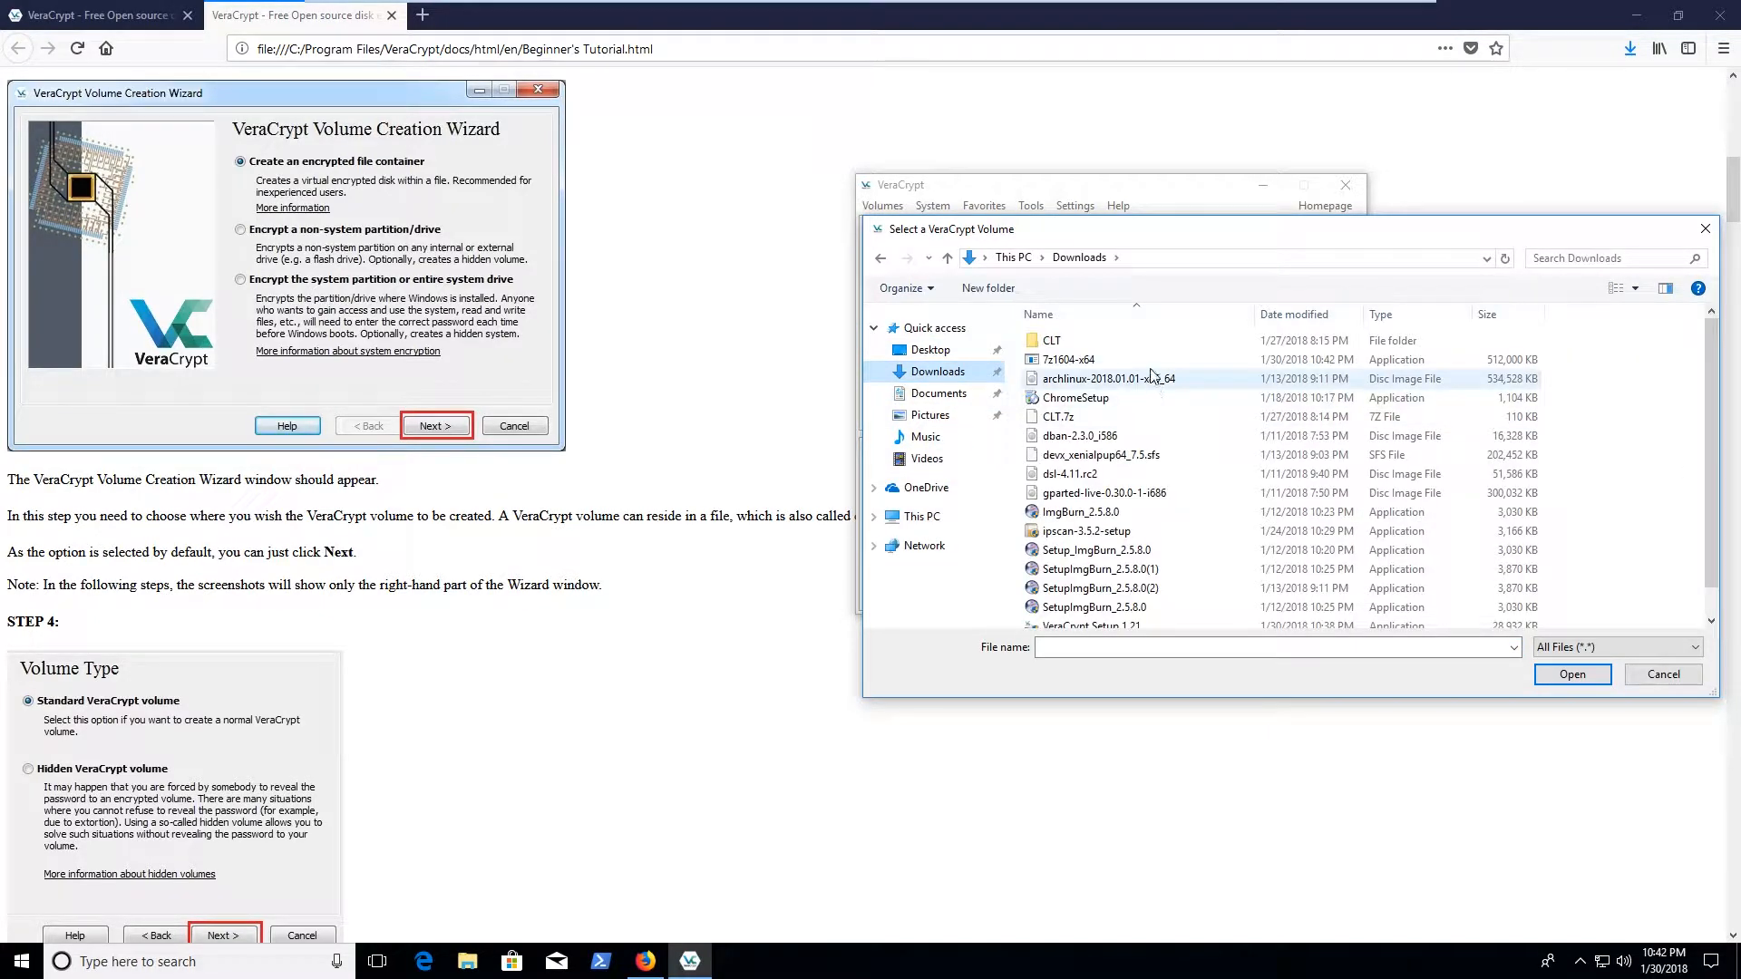
left_click(1070, 360)
left_click(1572, 674)
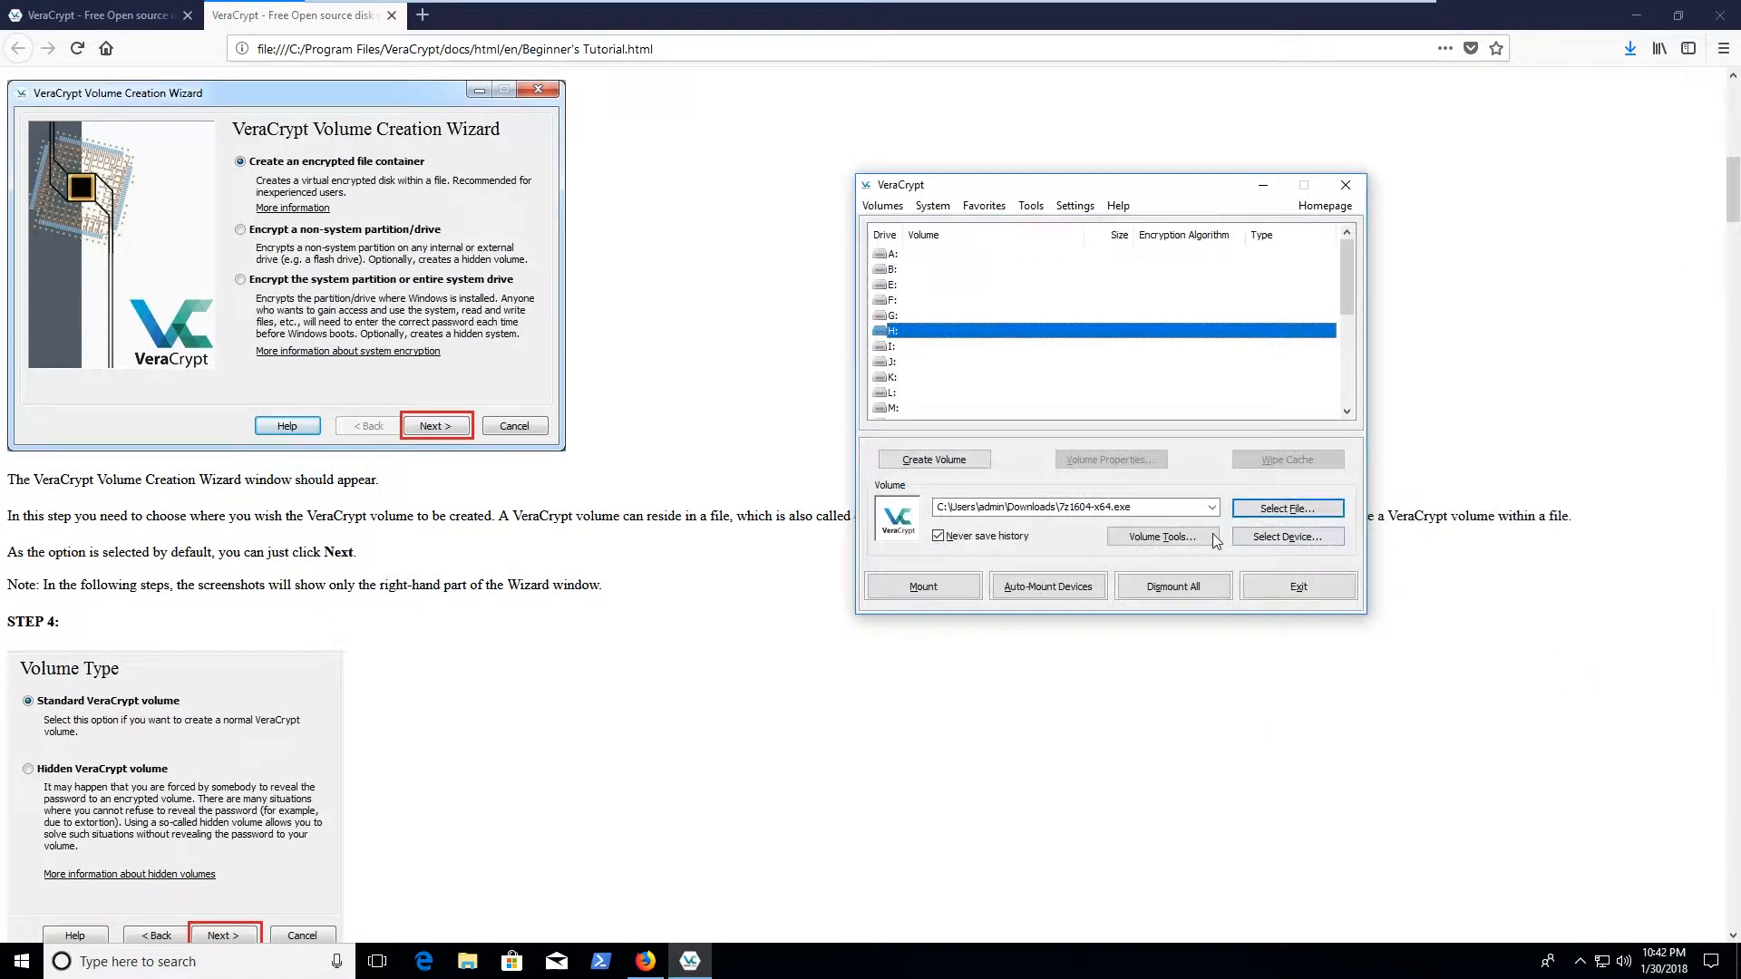
Mount 7z1604-x64 on H: with its password and Autodetection PRF, dismissing the extension warning
left_click(949, 588)
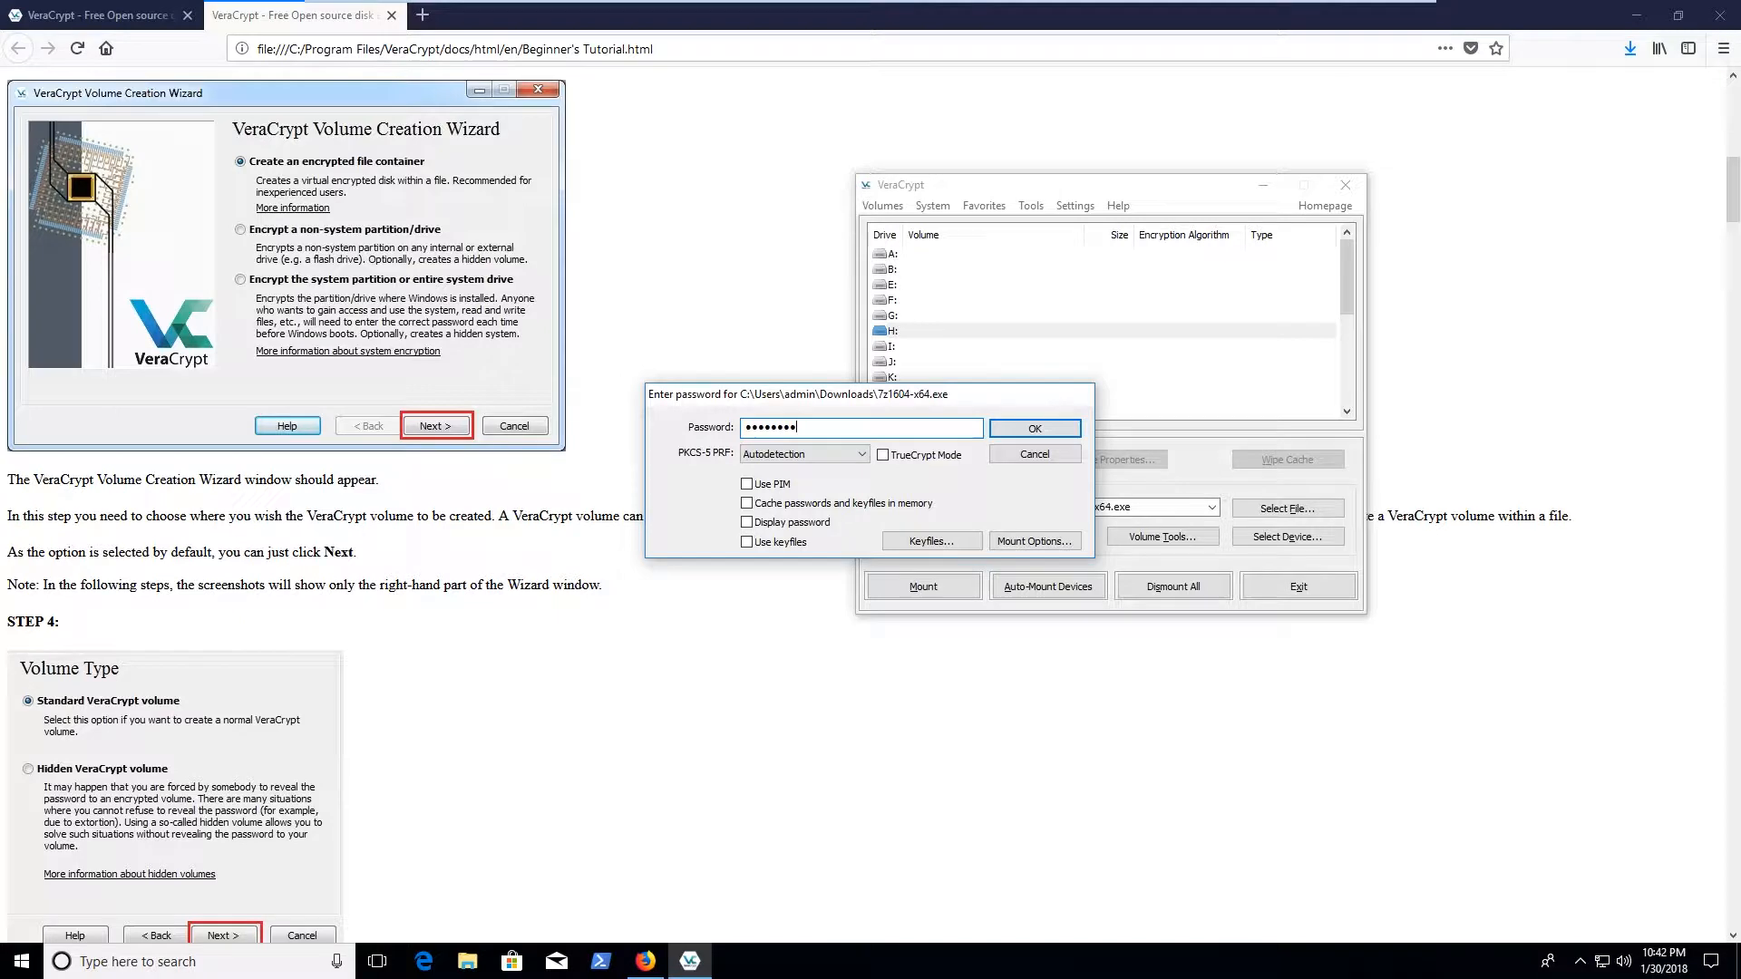
type("***")
left_click(802, 522)
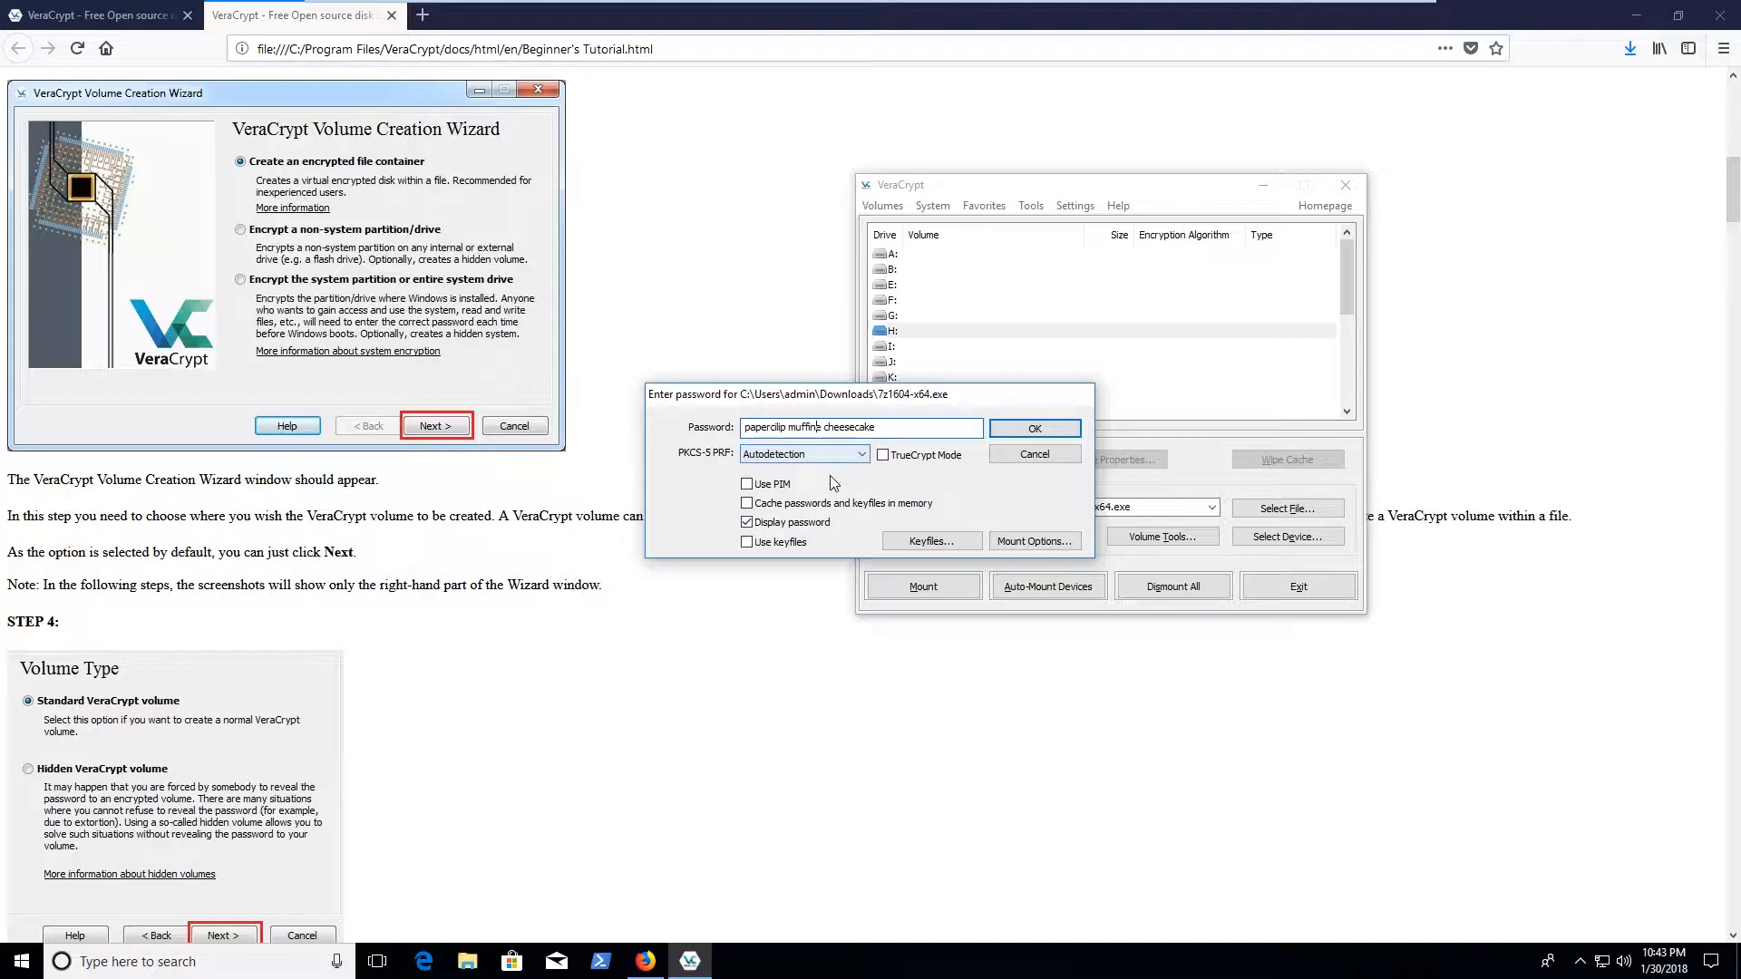
key("BackSpace")
left_click(807, 524)
left_click(825, 454)
left_click(824, 450)
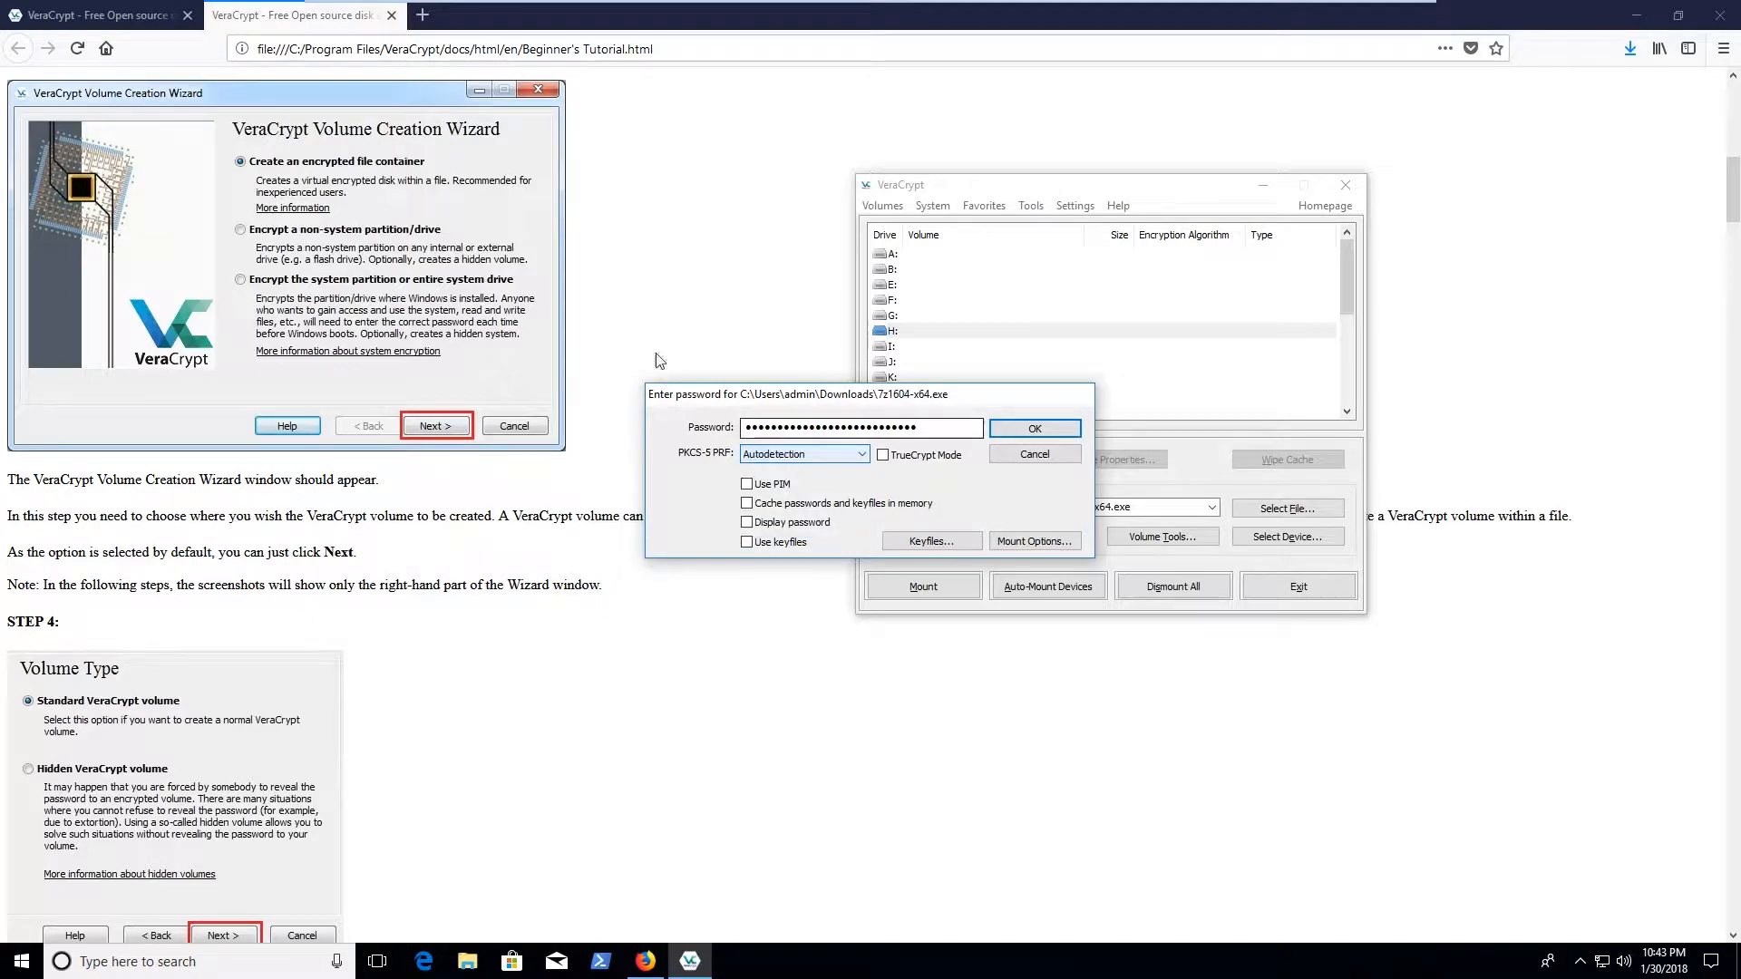
left_click(1023, 431)
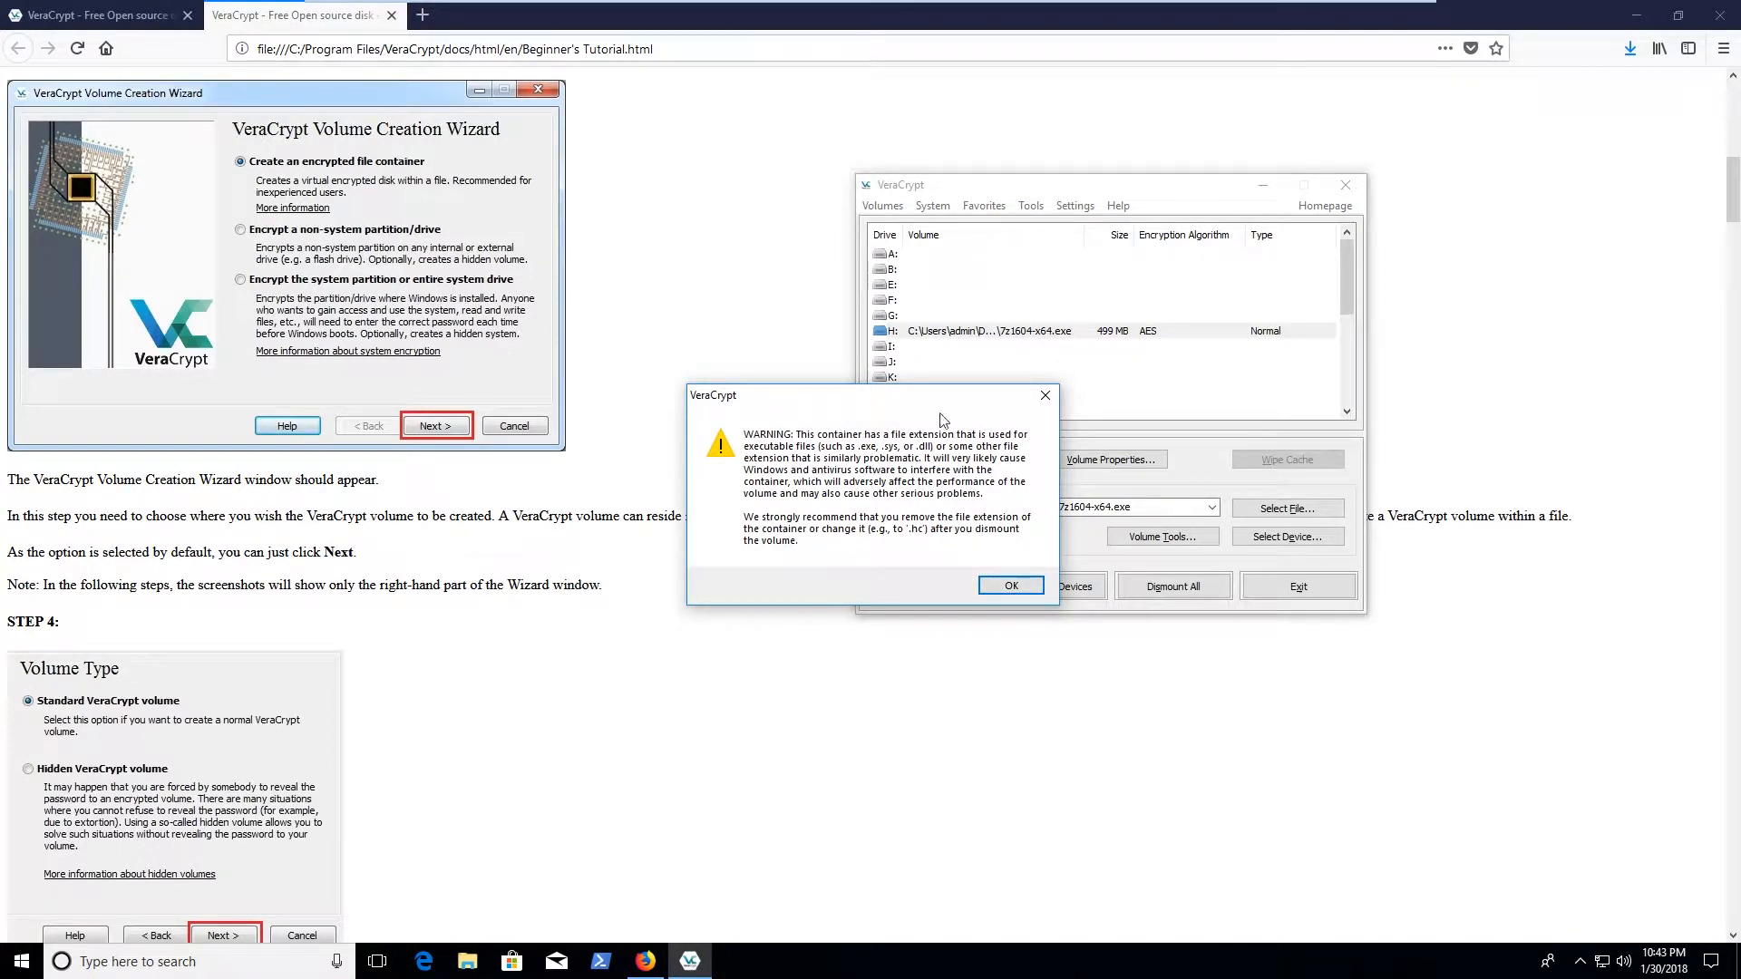
left_click(1012, 585)
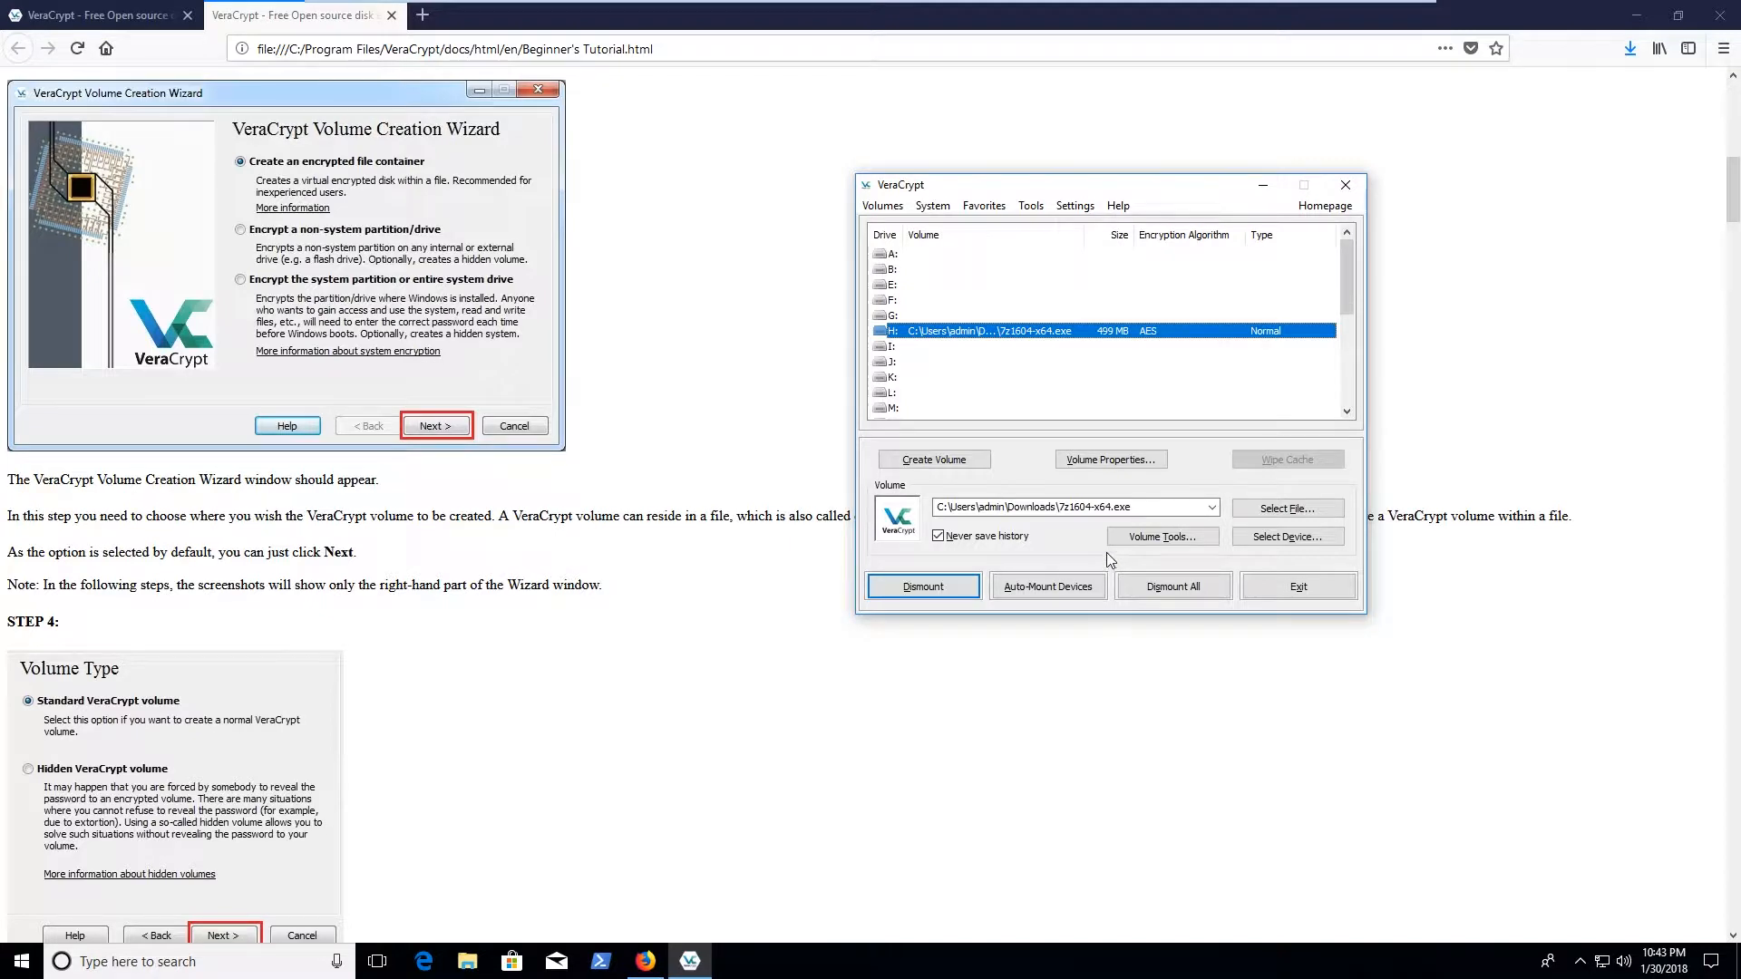
Open the mounted Local Disk (H:) from This PC in File Explorer
left_click(467, 961)
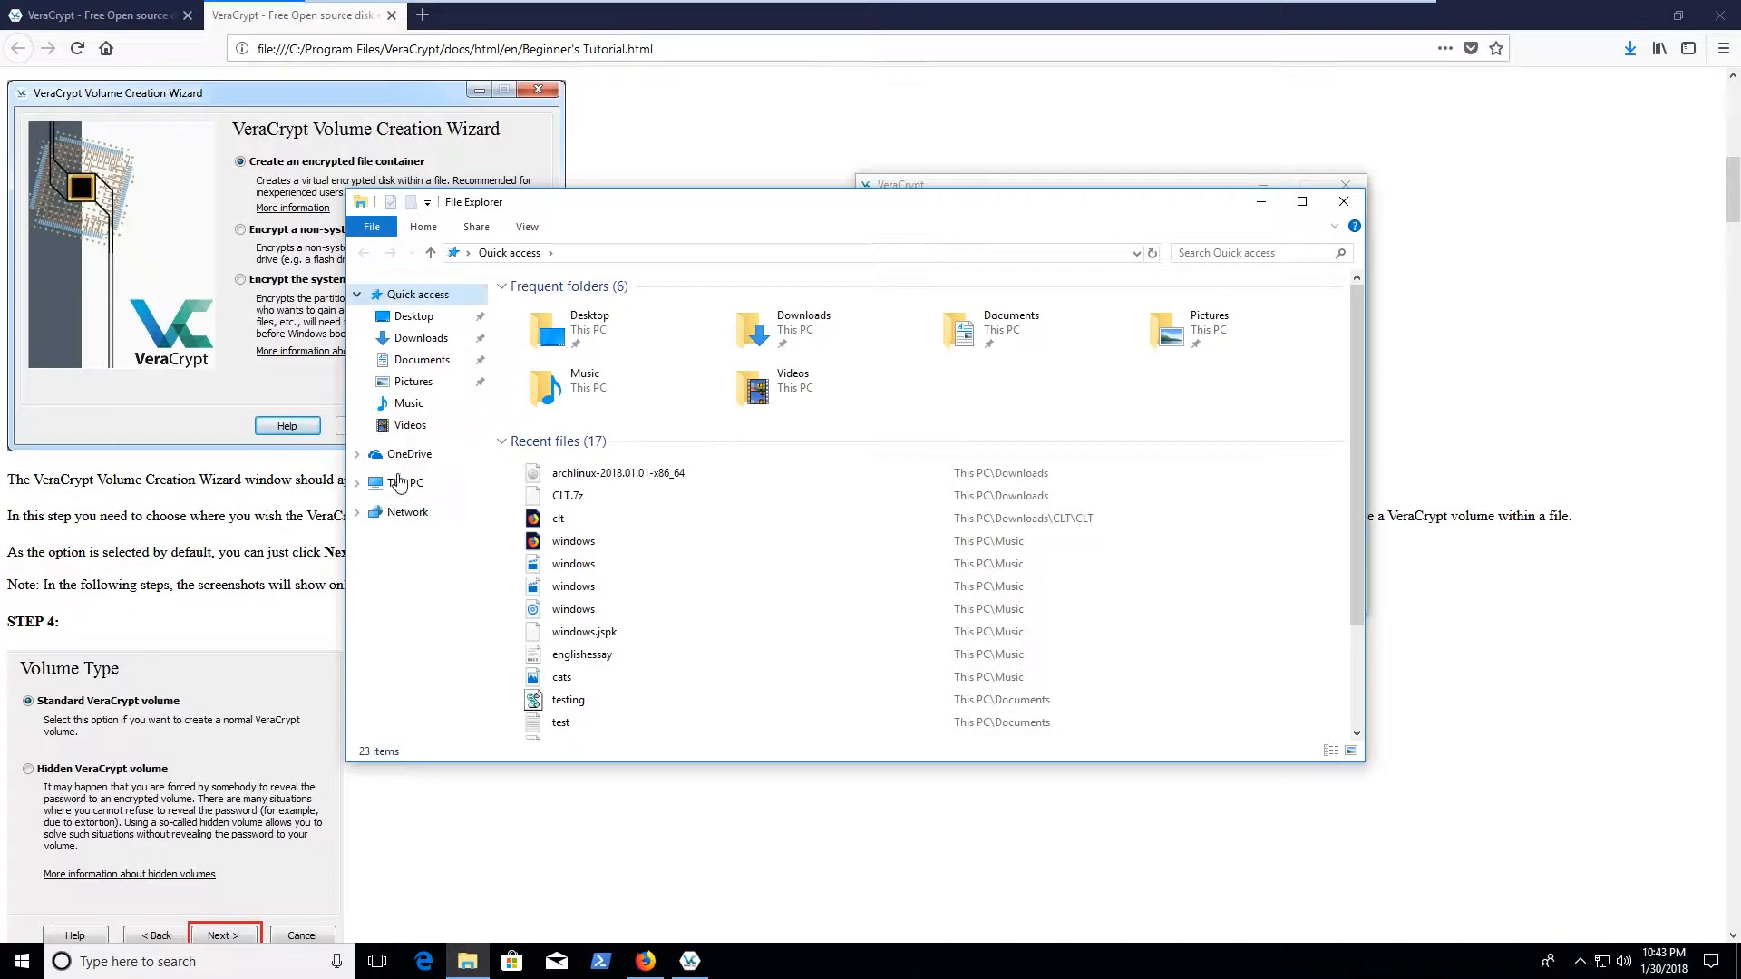
left_click(404, 483)
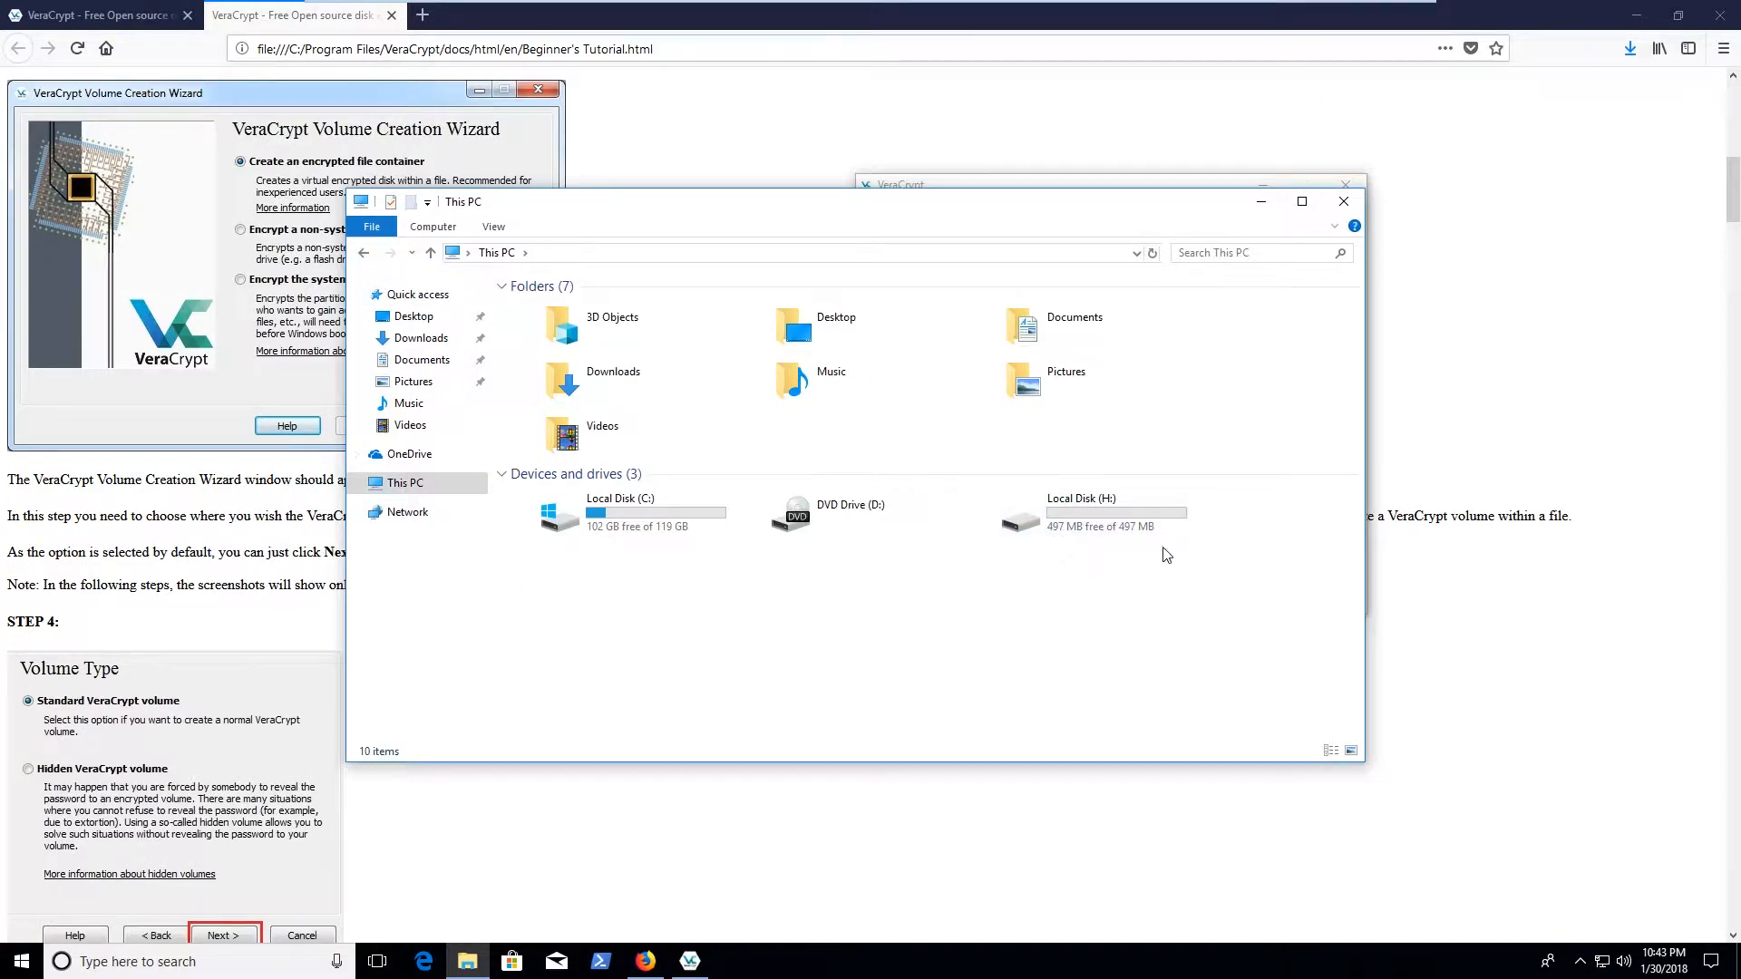
left_click_drag(1039, 201, 856, 417)
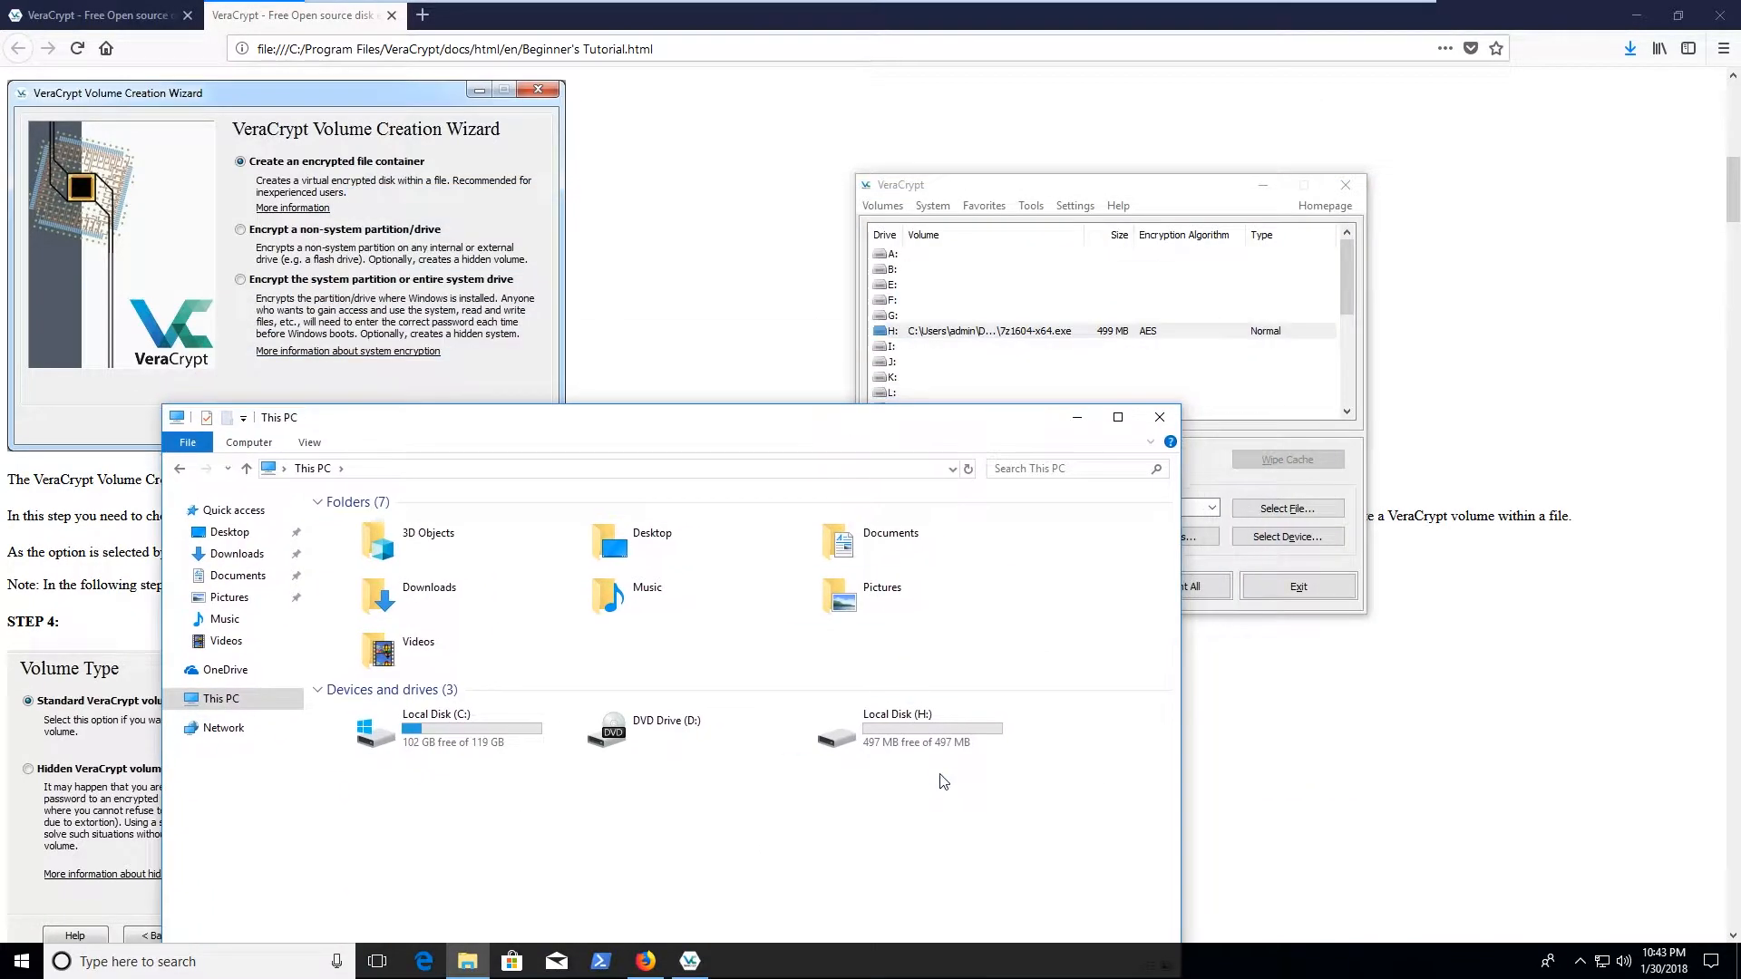
double_click(907, 730)
left_click_drag(736, 420, 1223, 362)
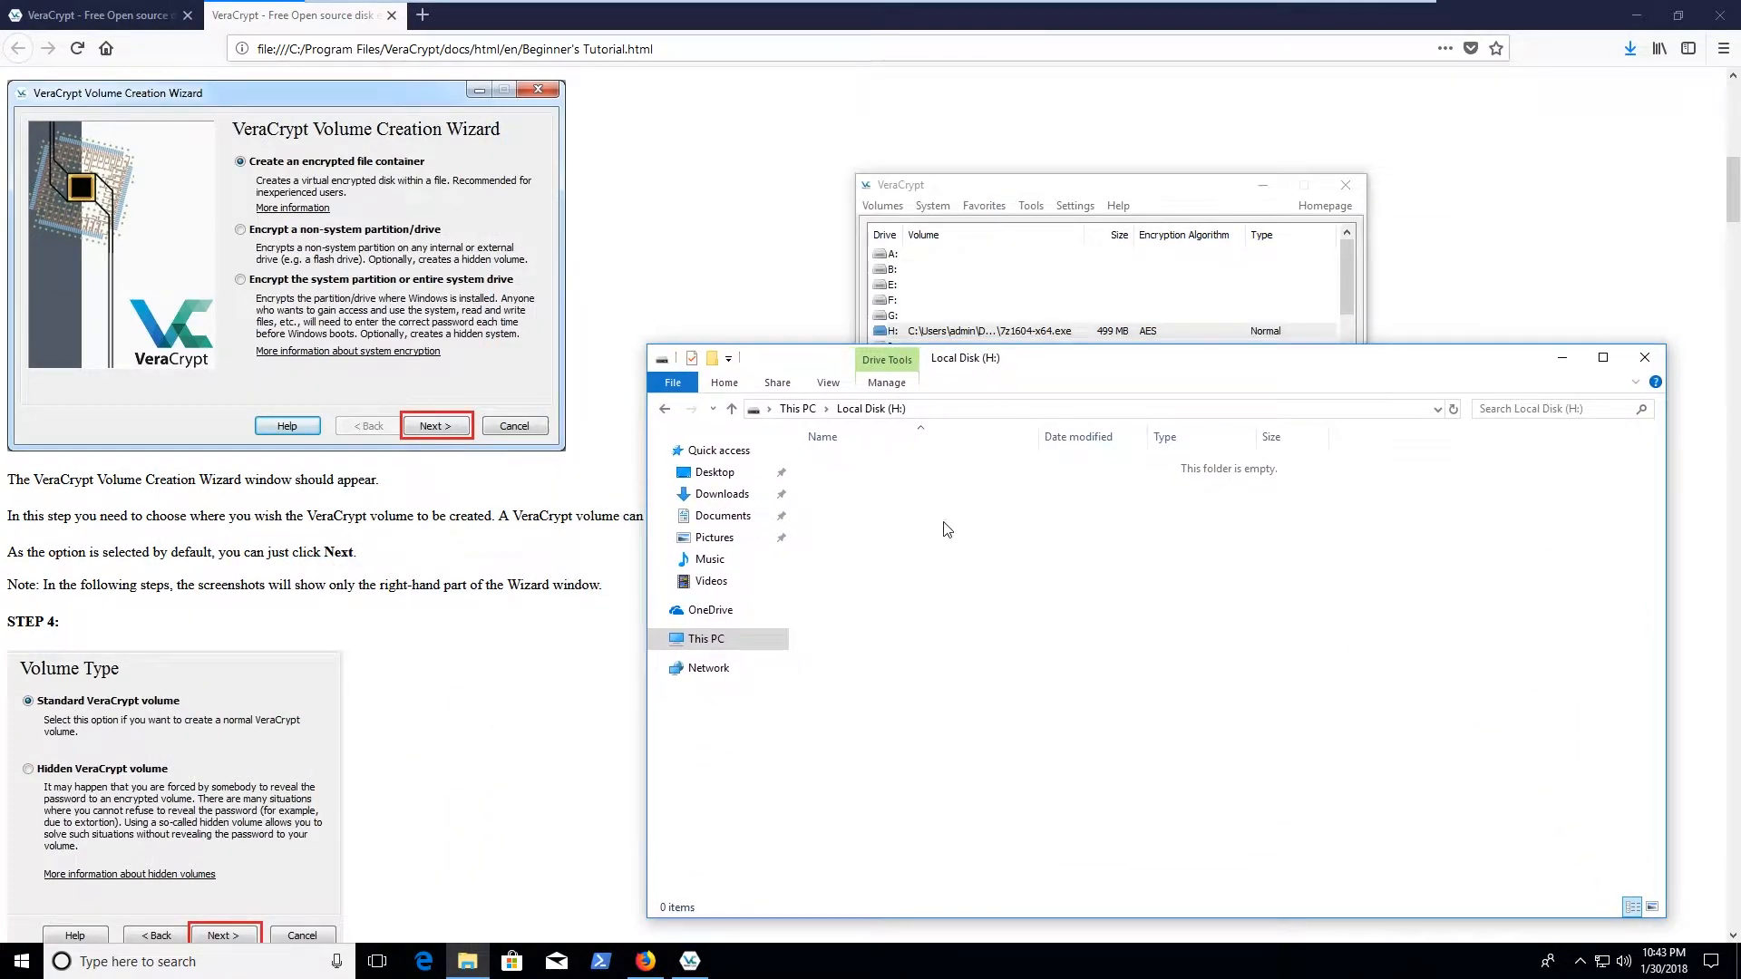
left_click_drag(1059, 363, 673, 368)
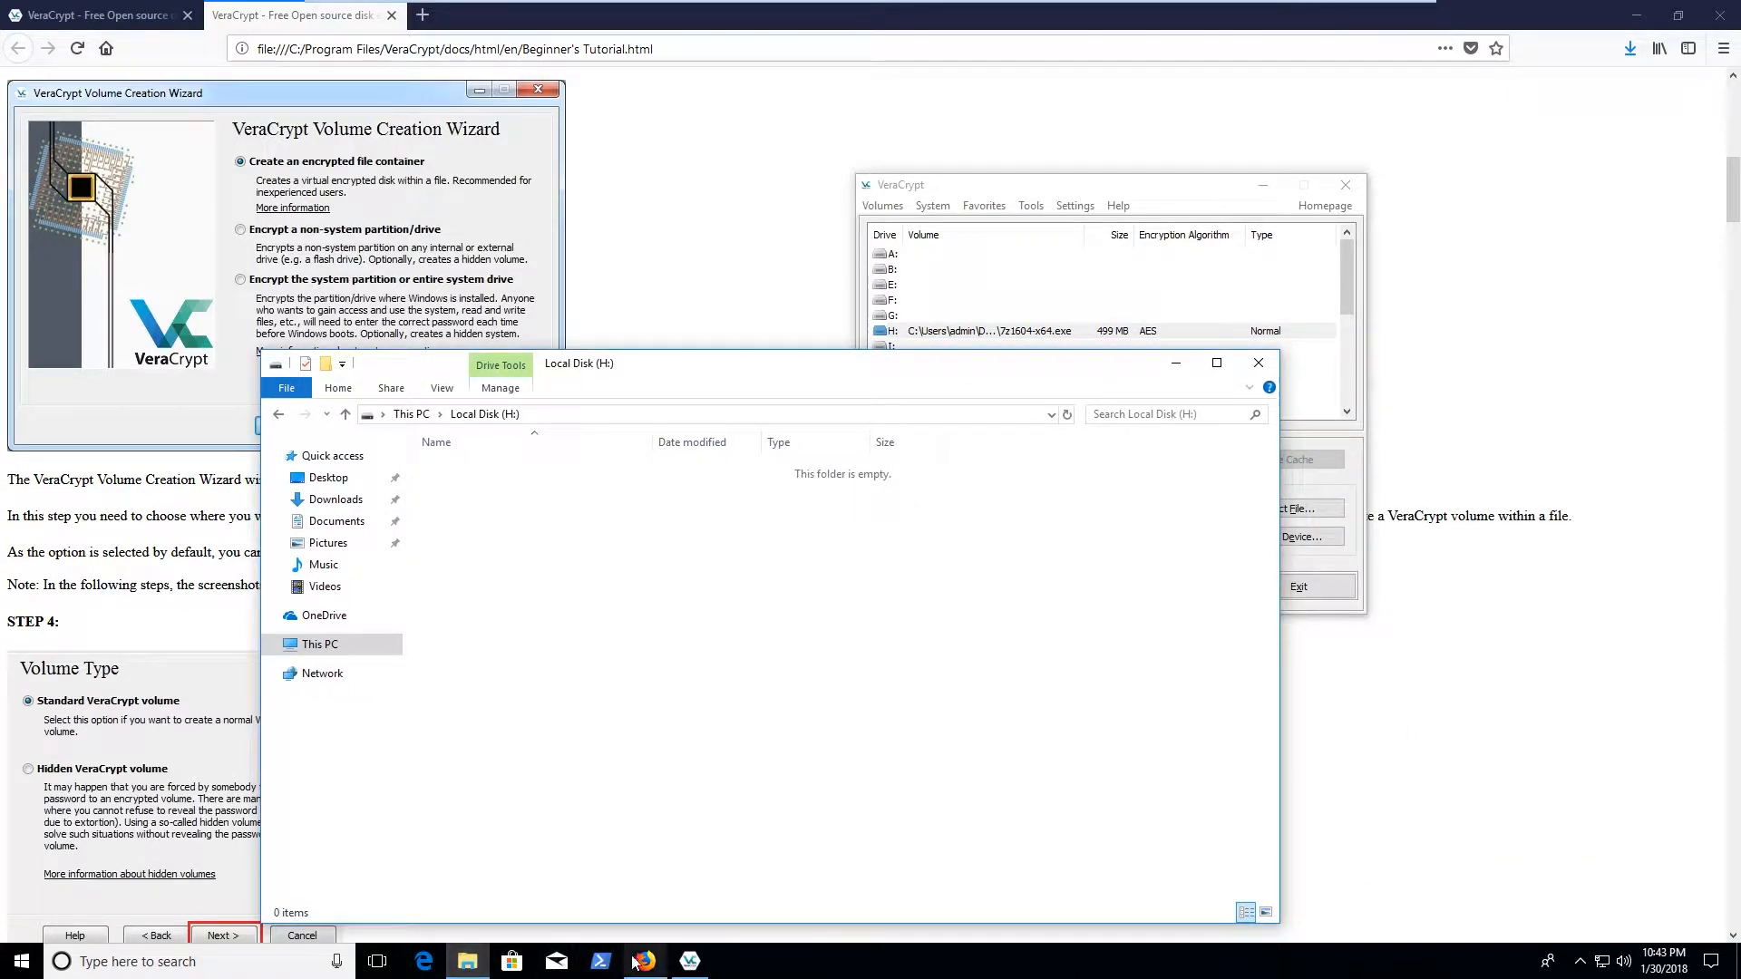
Open a second File Explorer window from the taskbar jump list
right_click(442, 967)
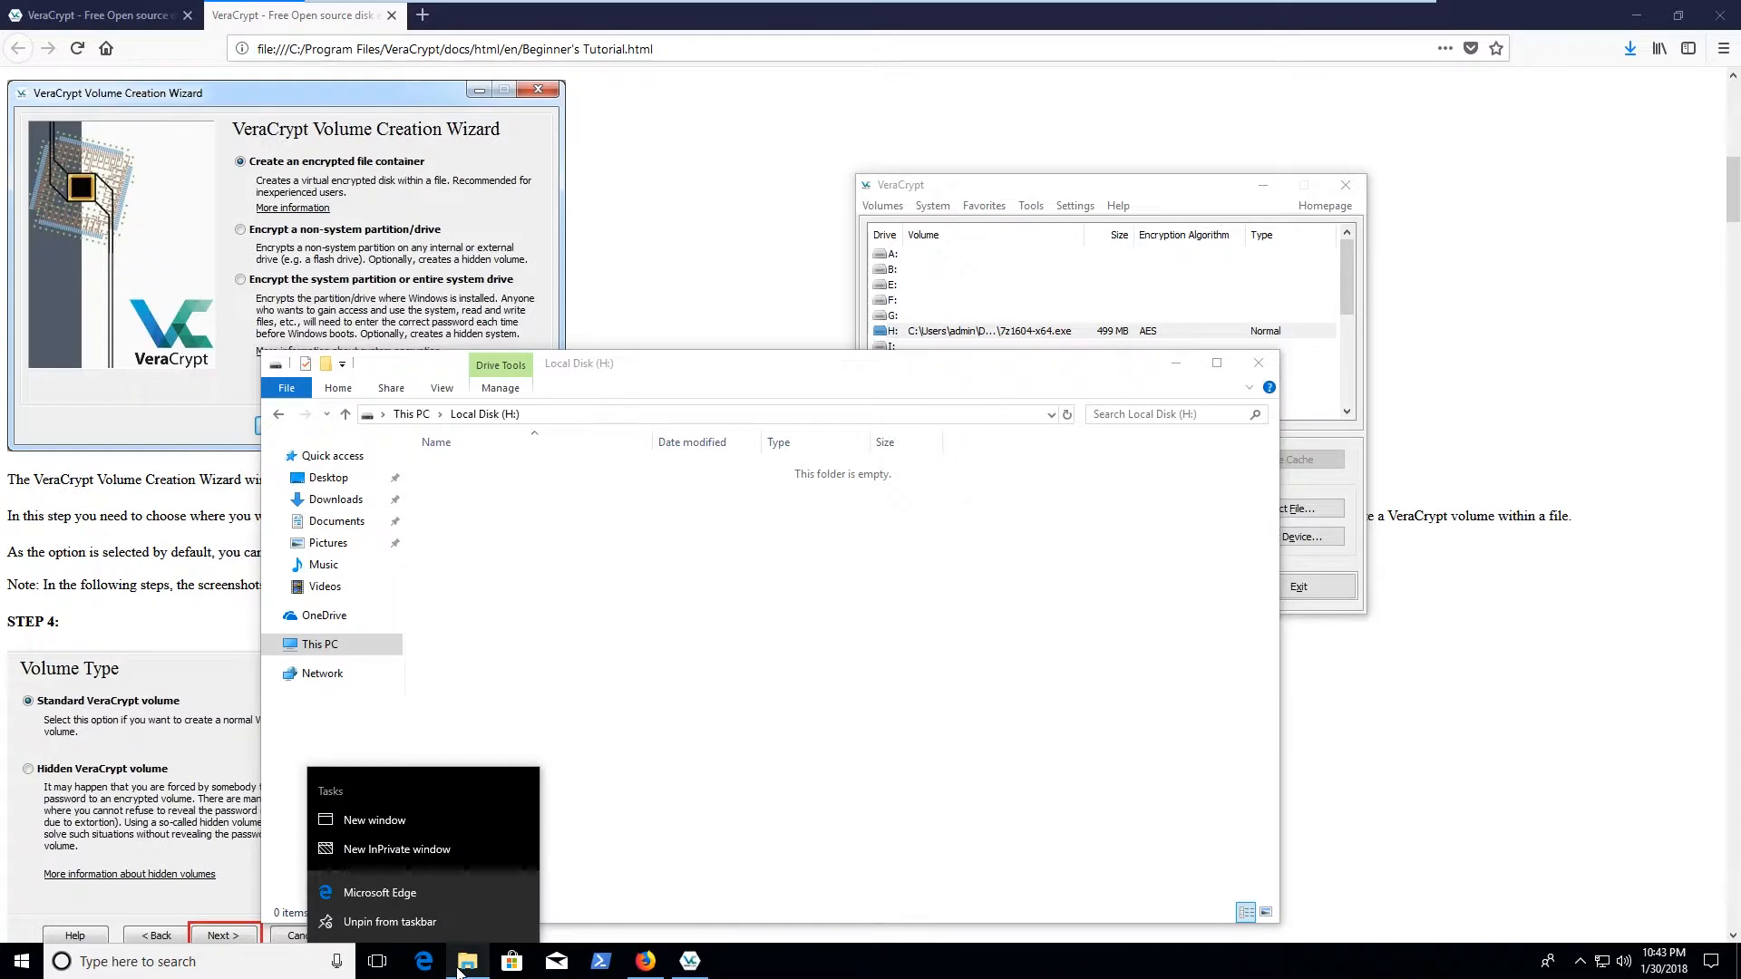
right_click(467, 963)
left_click(468, 869)
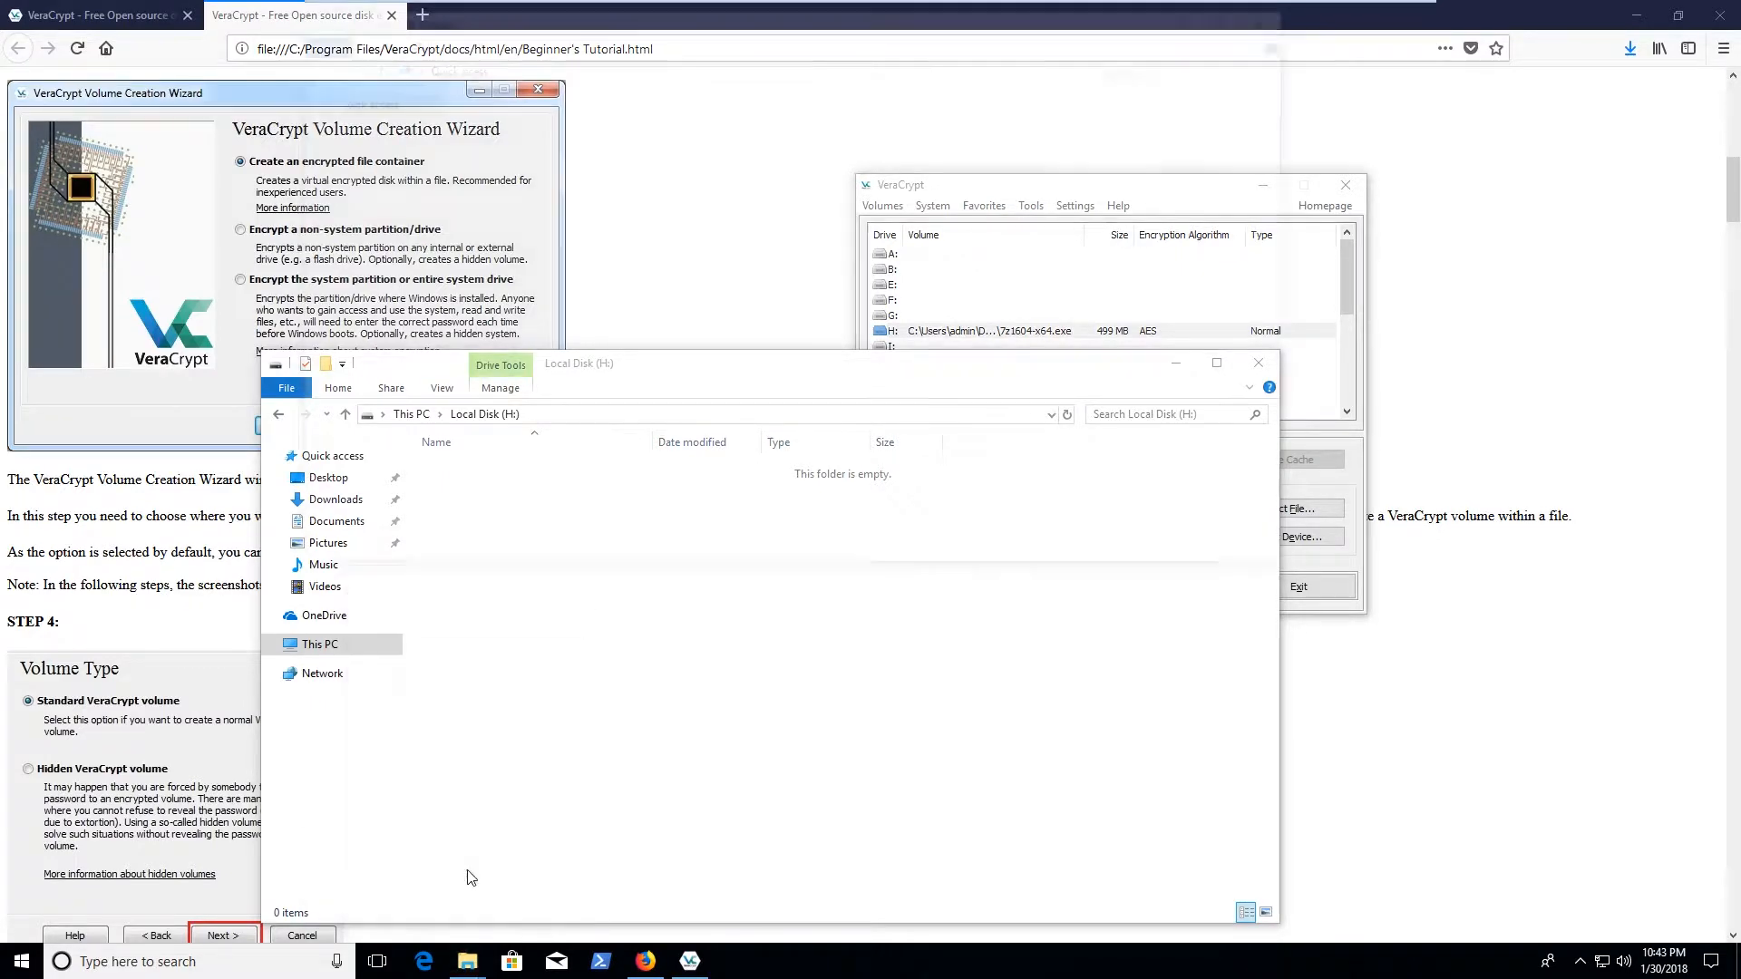
Open Downloads in the second window and copy CLT.7z and dsl-4.11.rc2 onto Local Disk (H:)
left_click_drag(778, 18, 1163, 117)
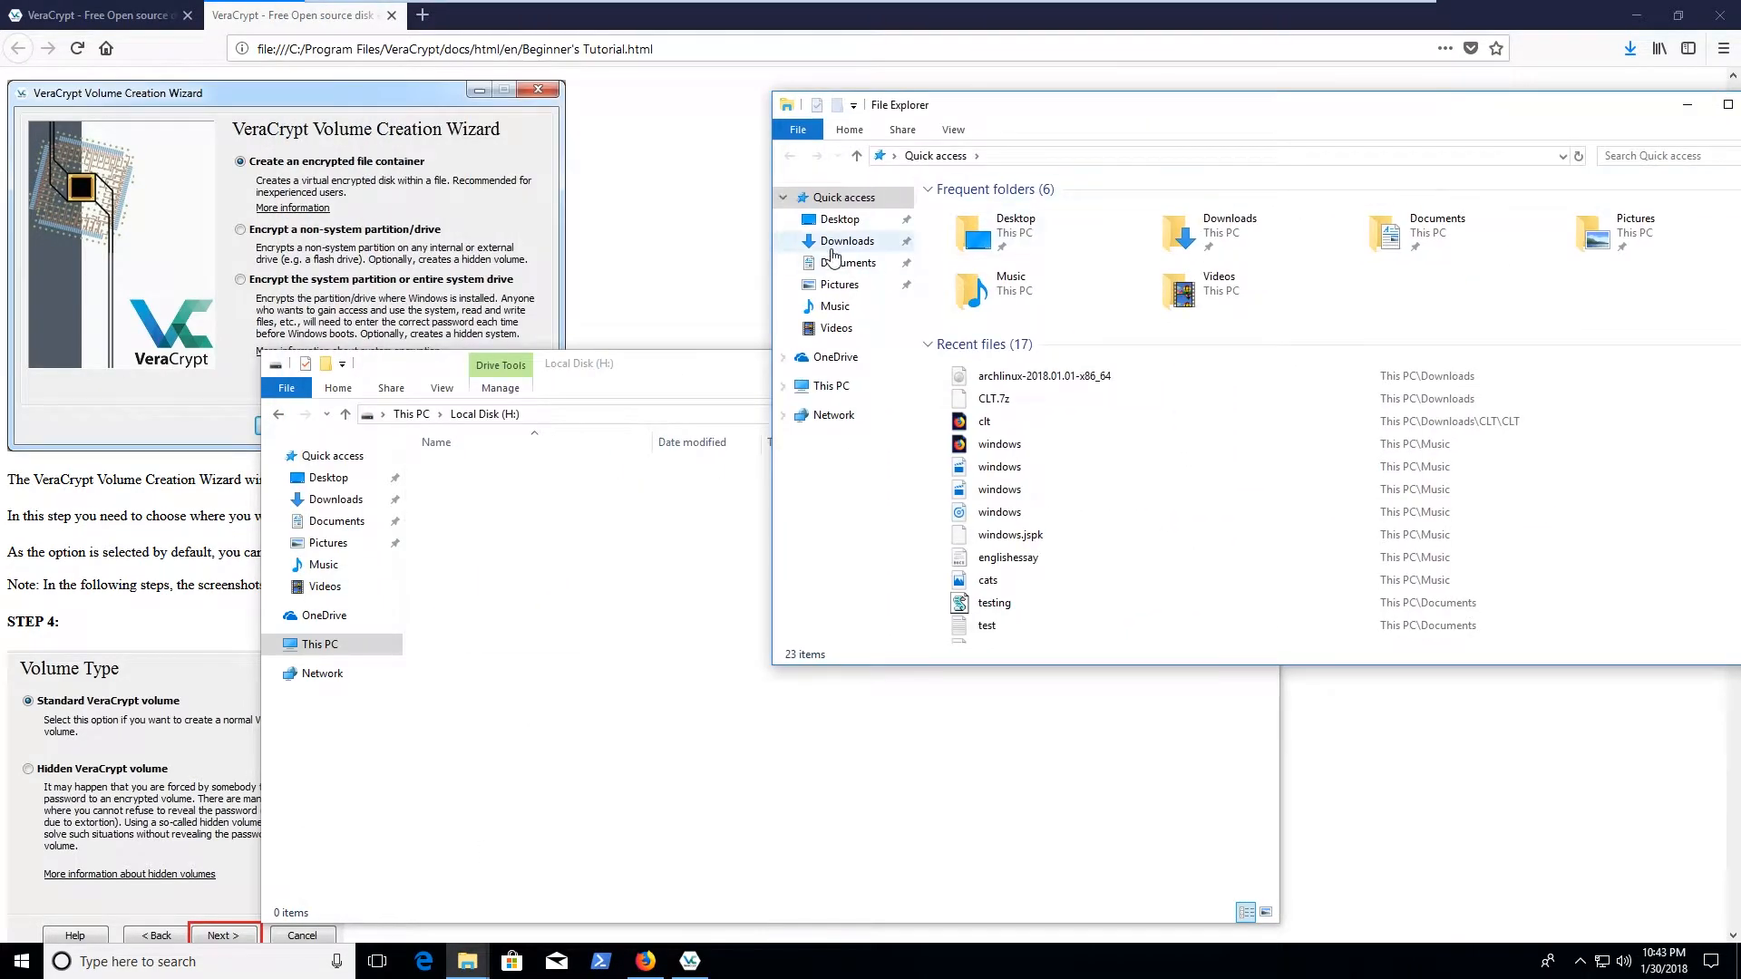
left_click(847, 240)
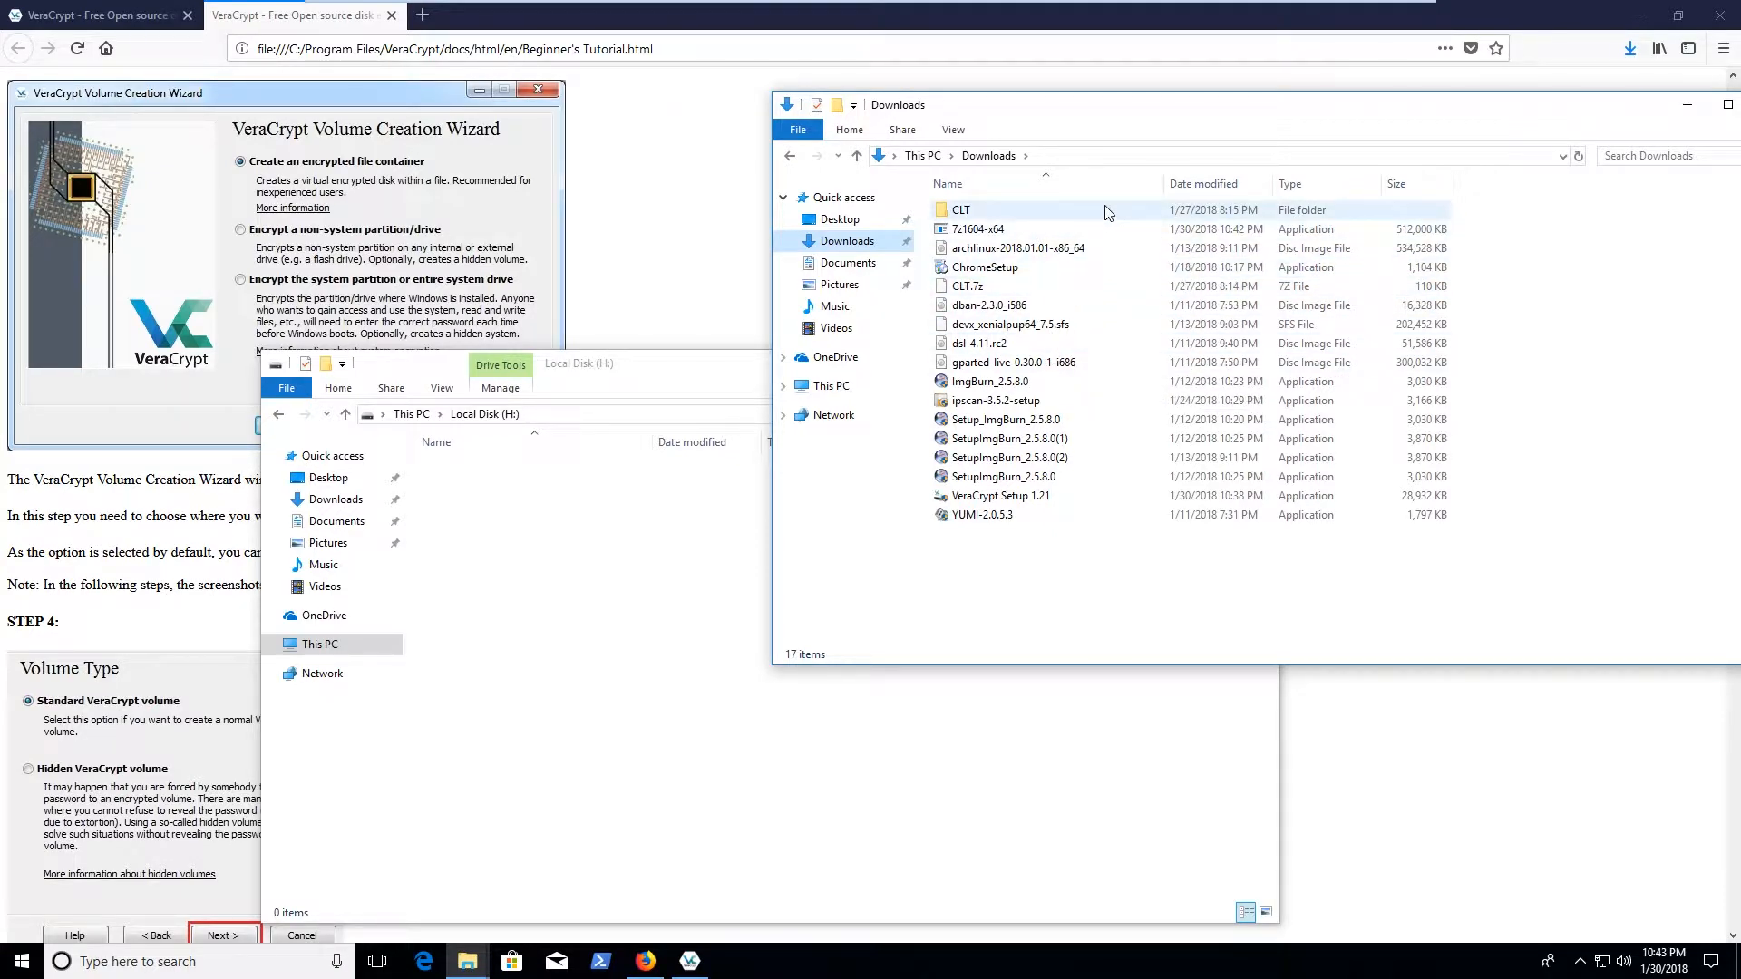
left_click(1103, 286)
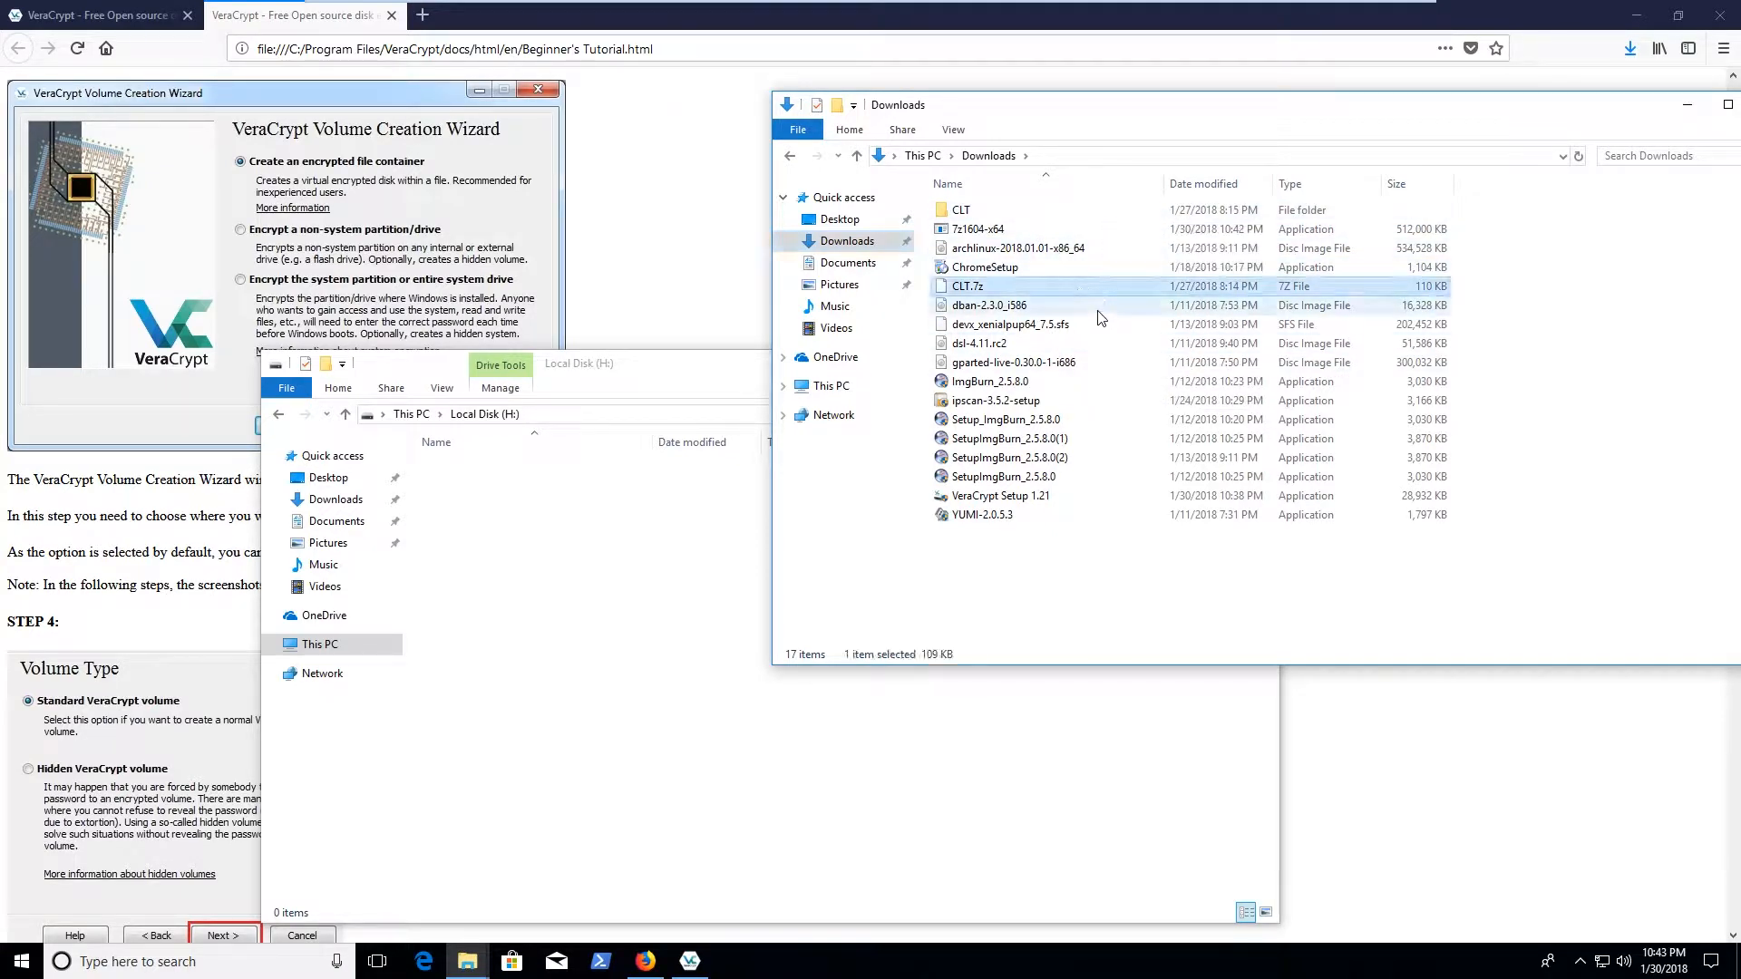
left_click_drag(1099, 287, 596, 556)
left_click(1111, 123)
left_click(1075, 343)
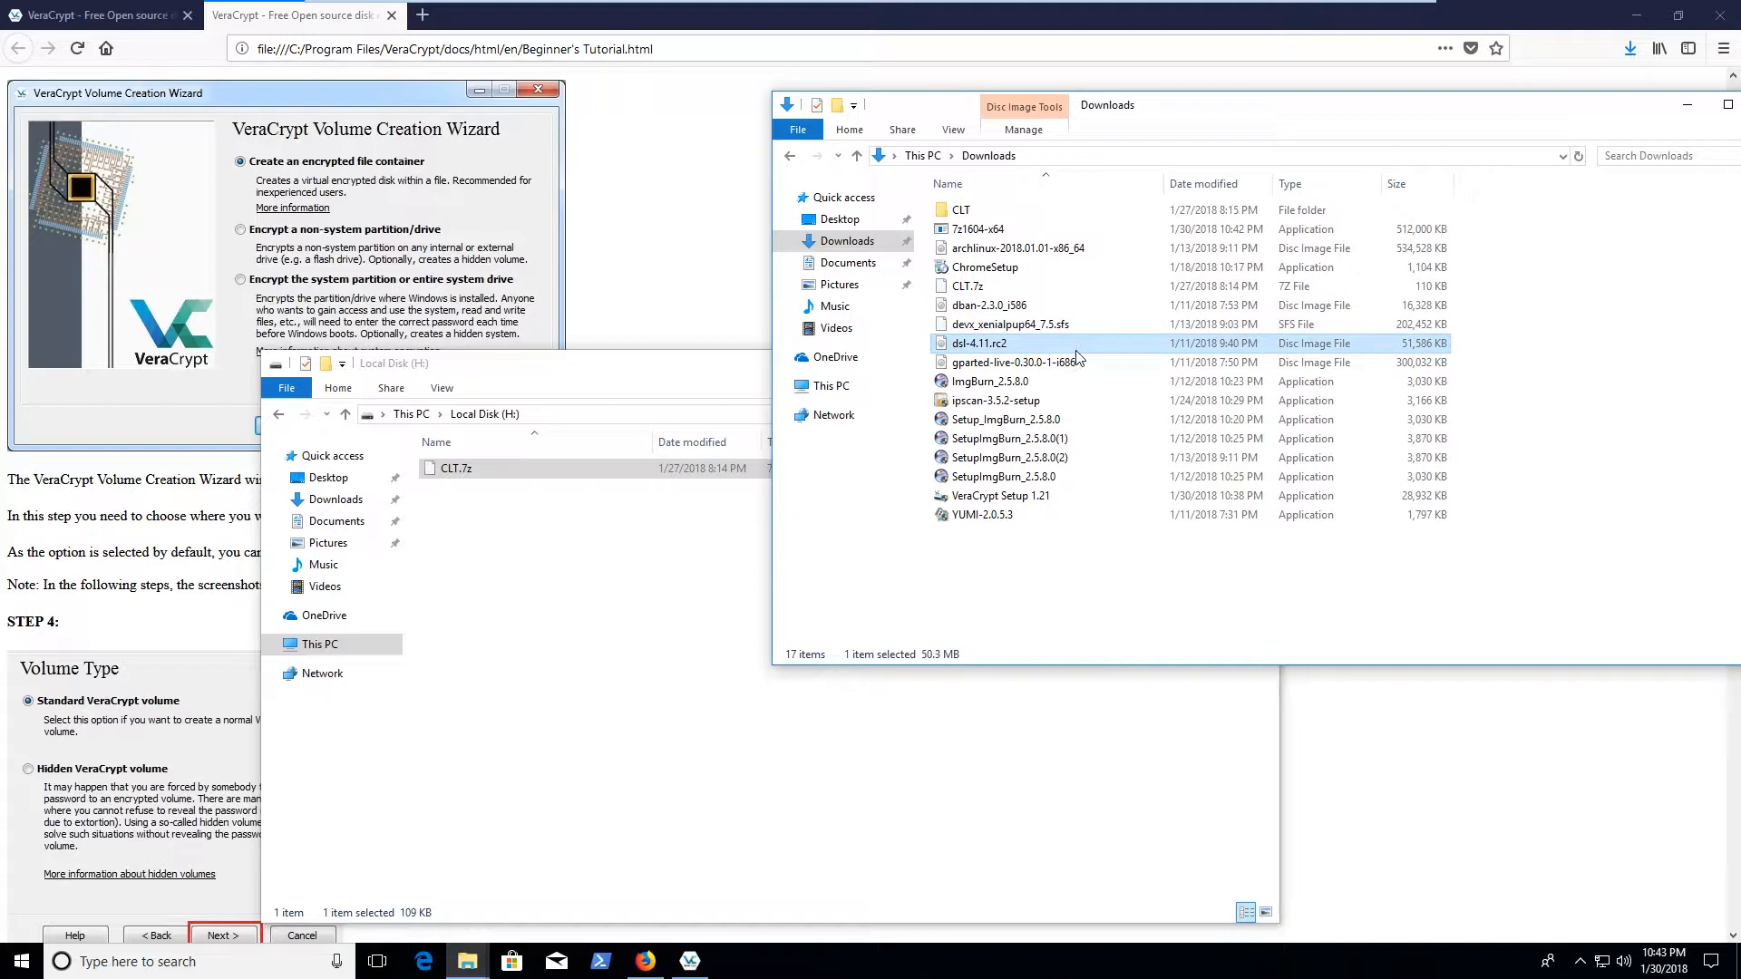
left_click_drag(1076, 344, 621, 656)
Copy YUMI-2.0.5.3 onto Local Disk (H:), declining its UAC prompt after launching it by mistake
left_click(1421, 537)
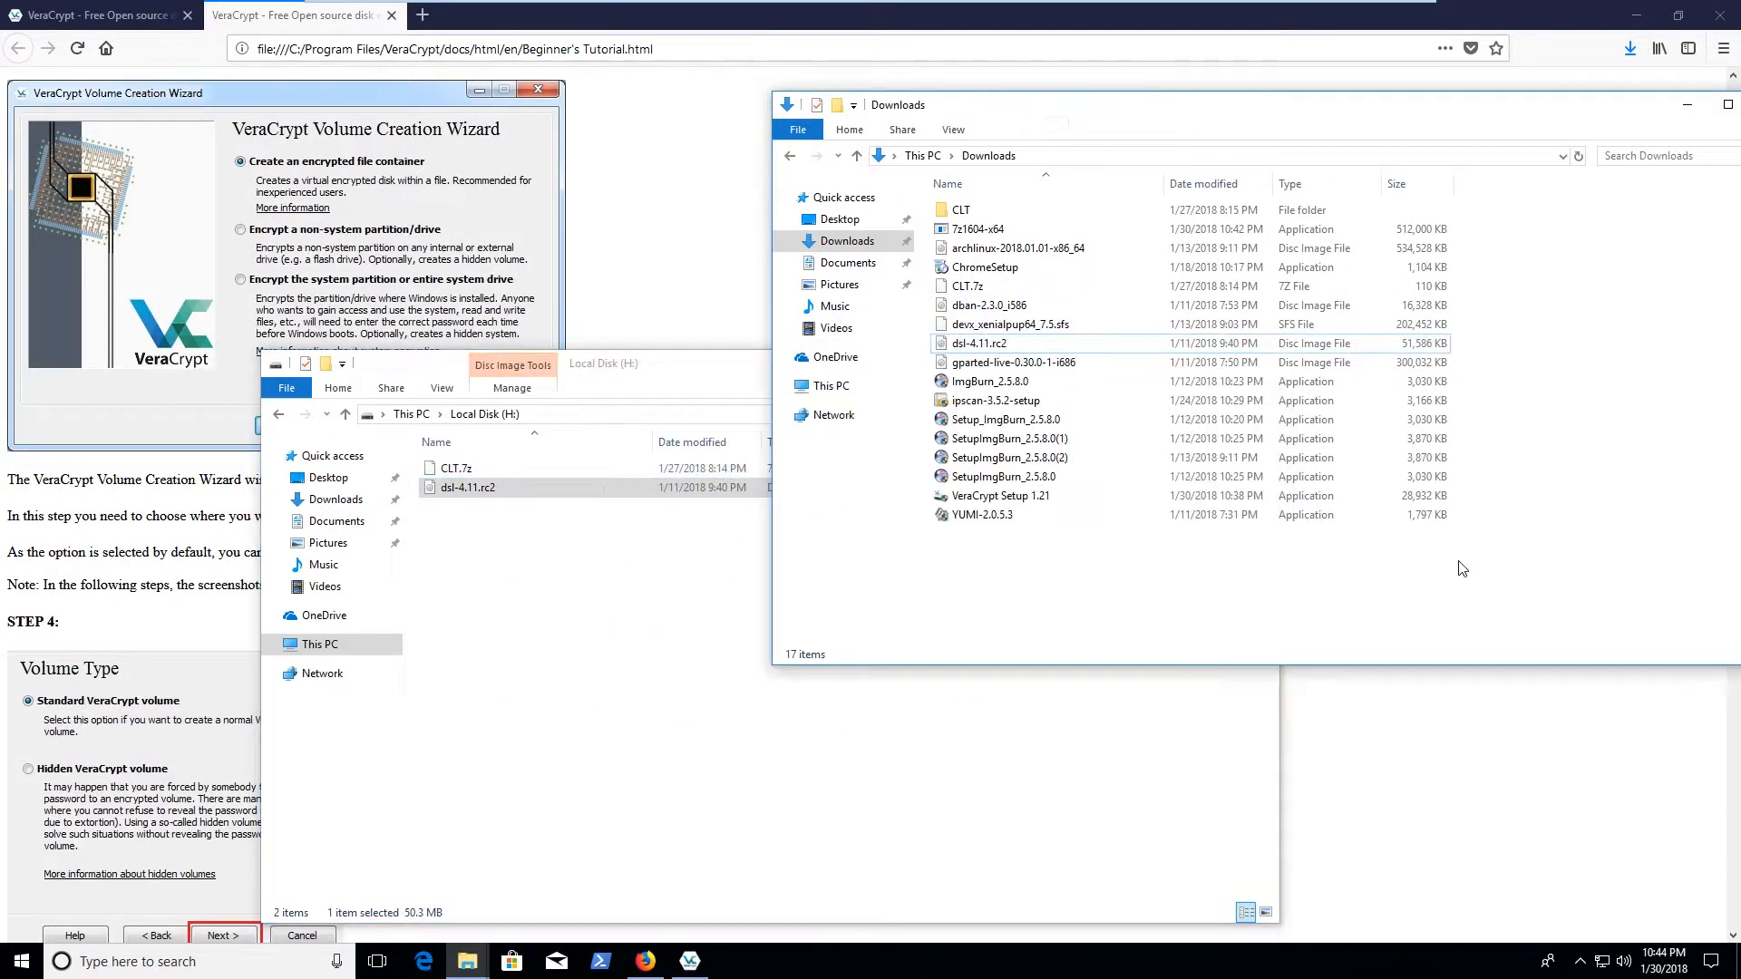
double_click(1041, 517)
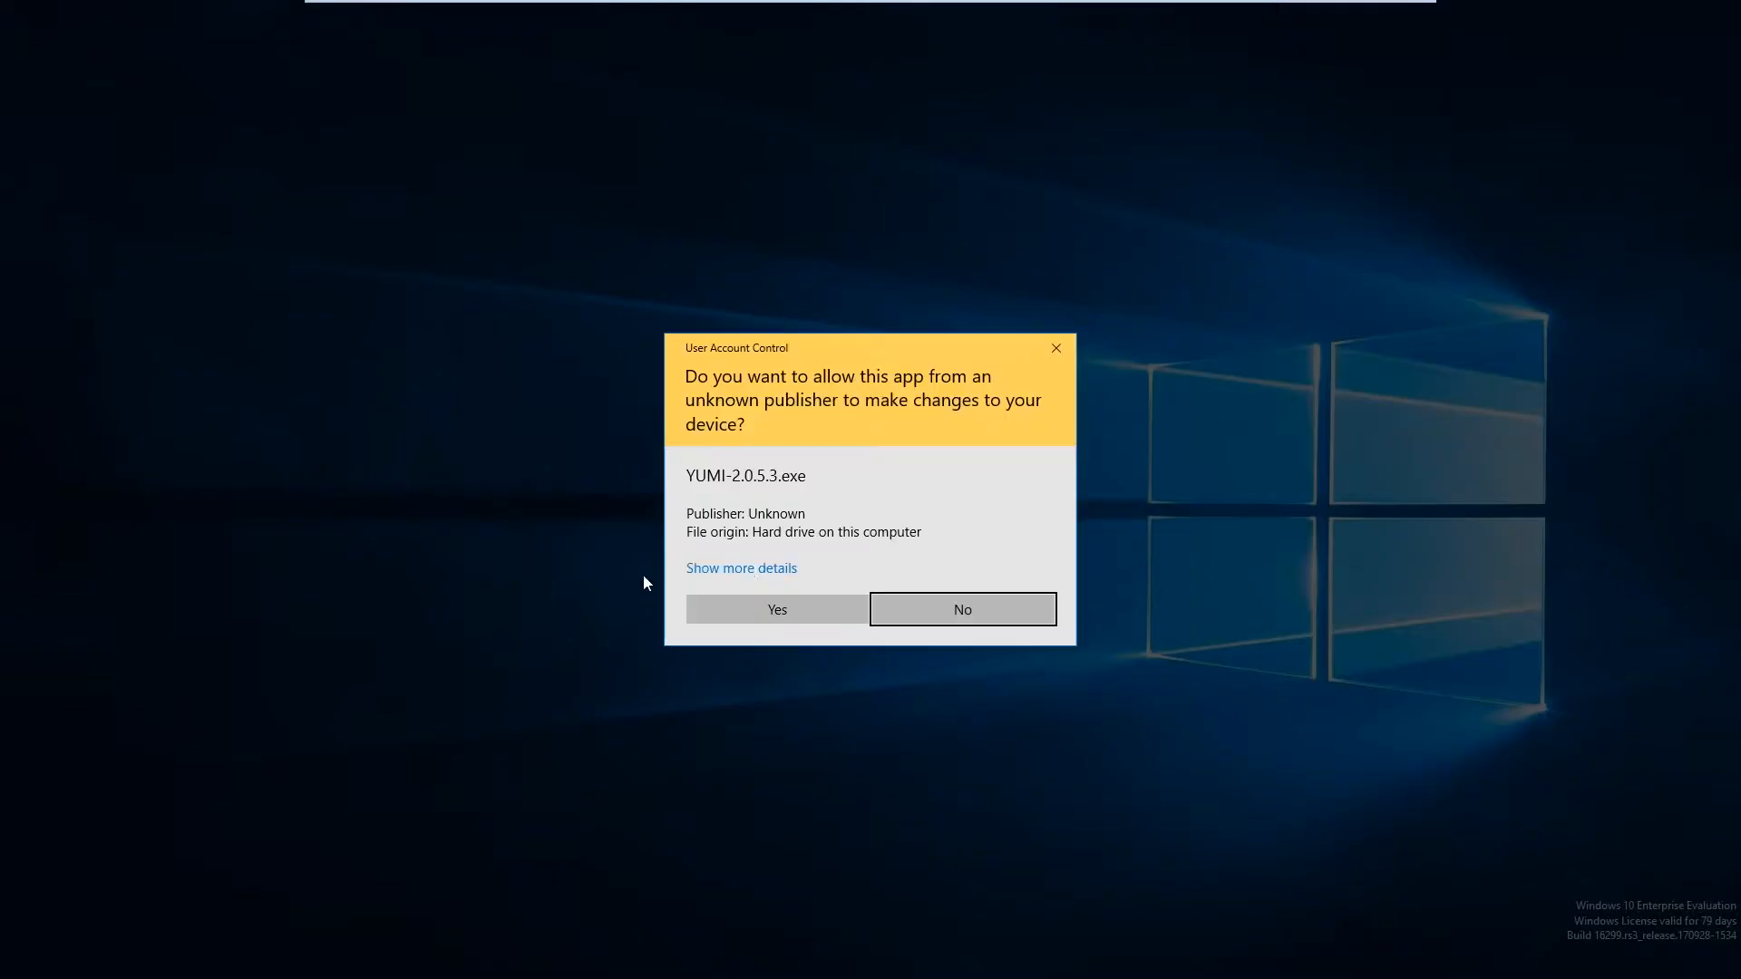
left_click(1020, 598)
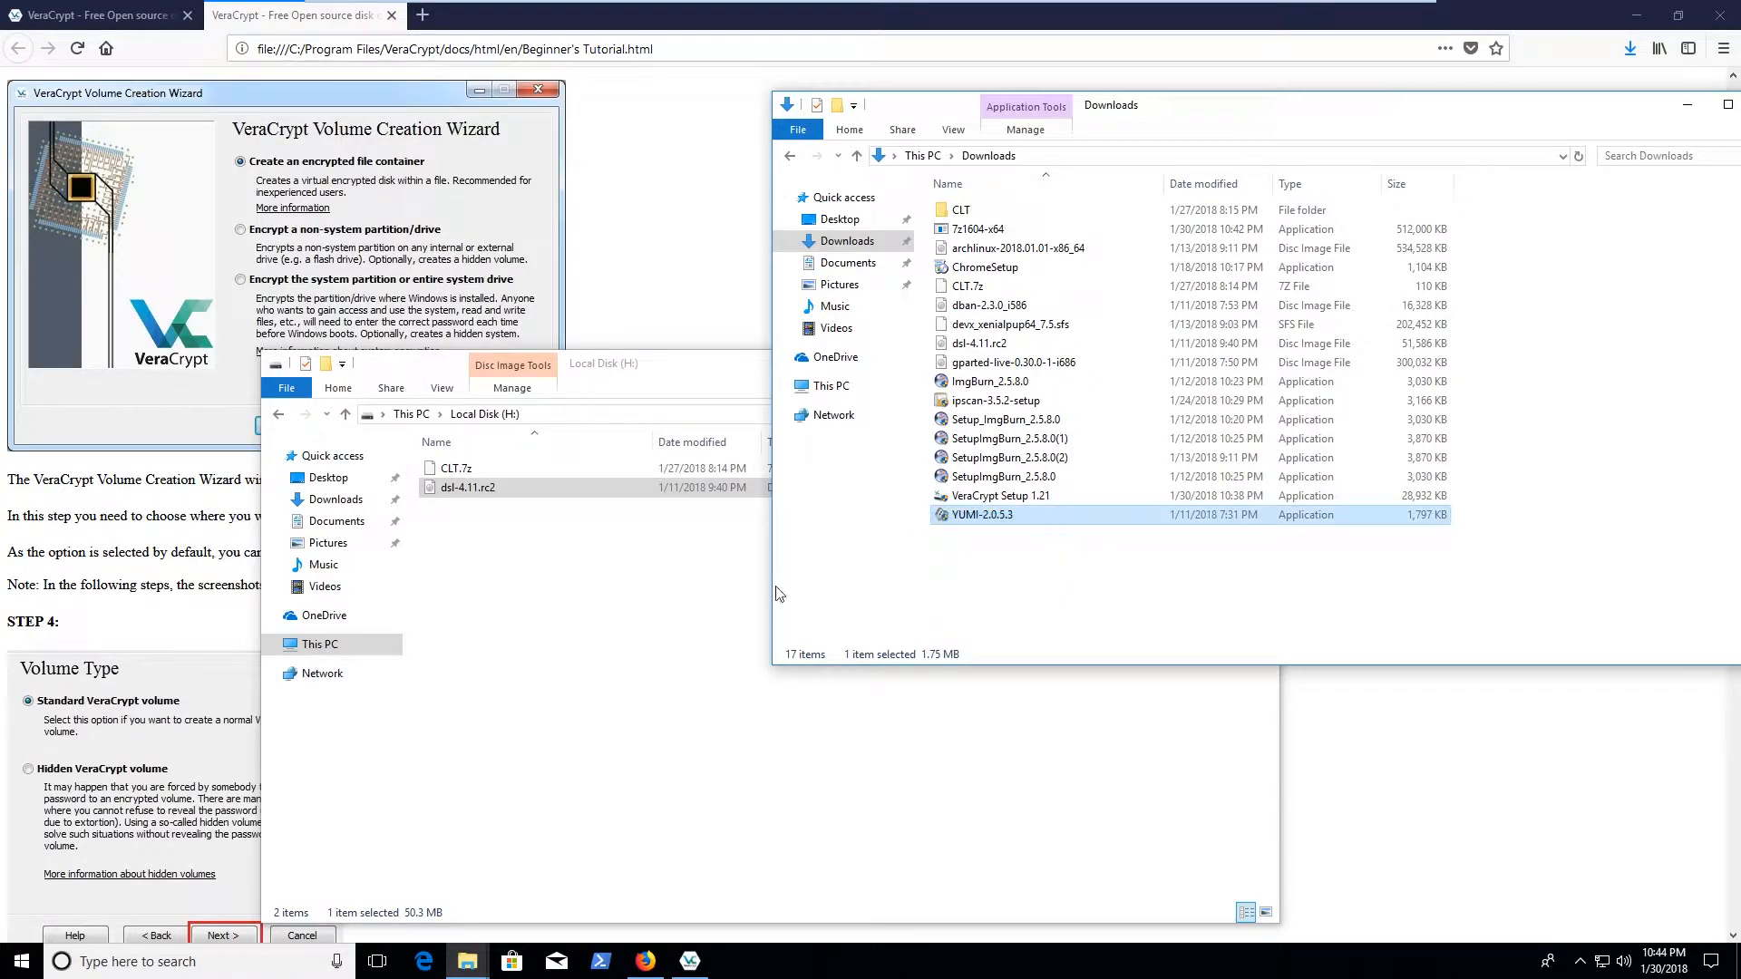
left_click_drag(1042, 508, 590, 635)
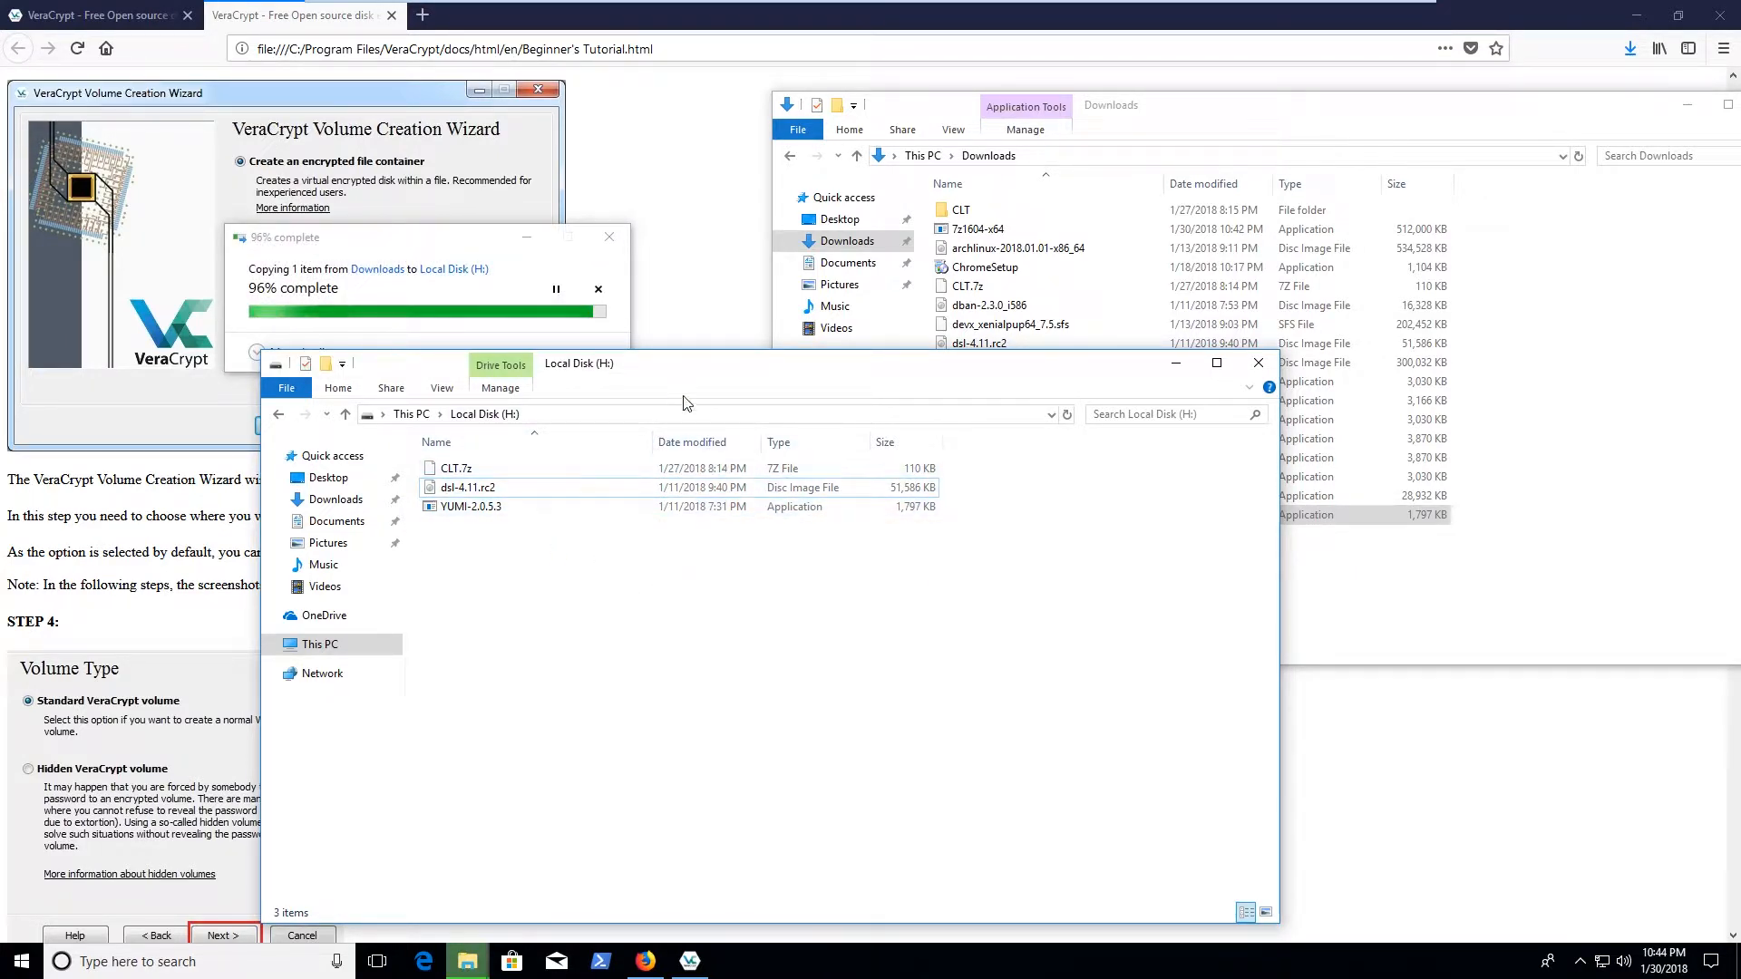
left_click_drag(1237, 105, 1431, 266)
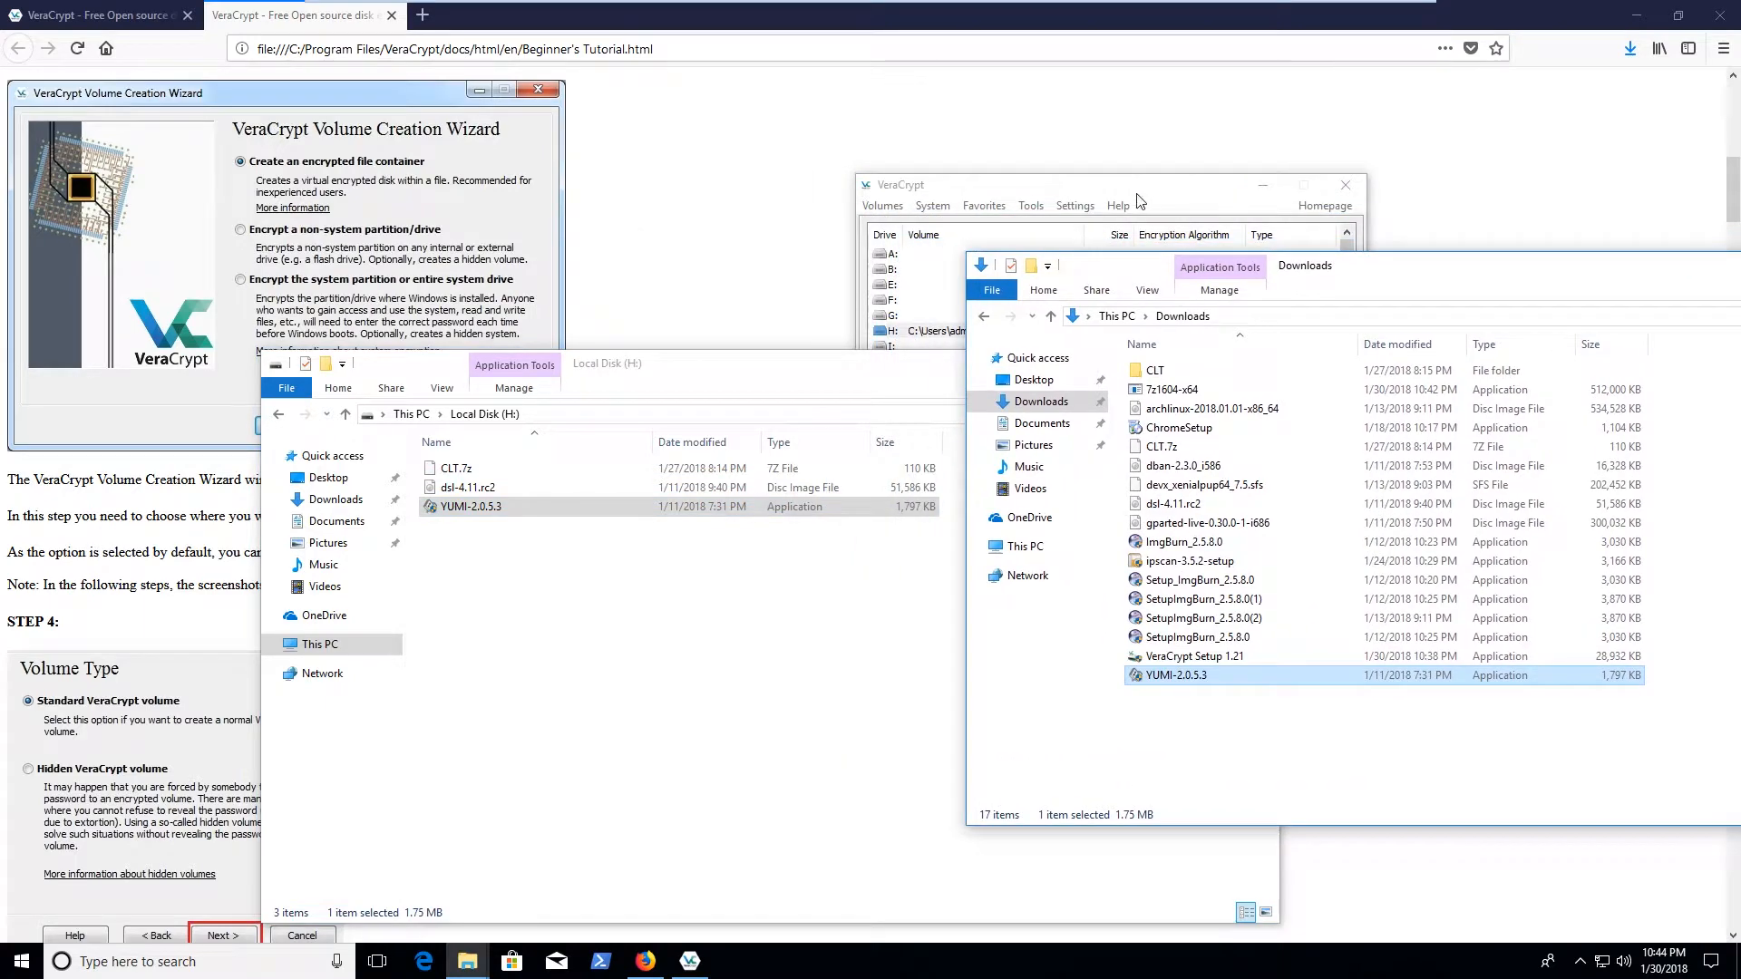
Dismount all VeraCrypt volumes, then select the 7z1604-x64 file in Downloads
left_click(1096, 240)
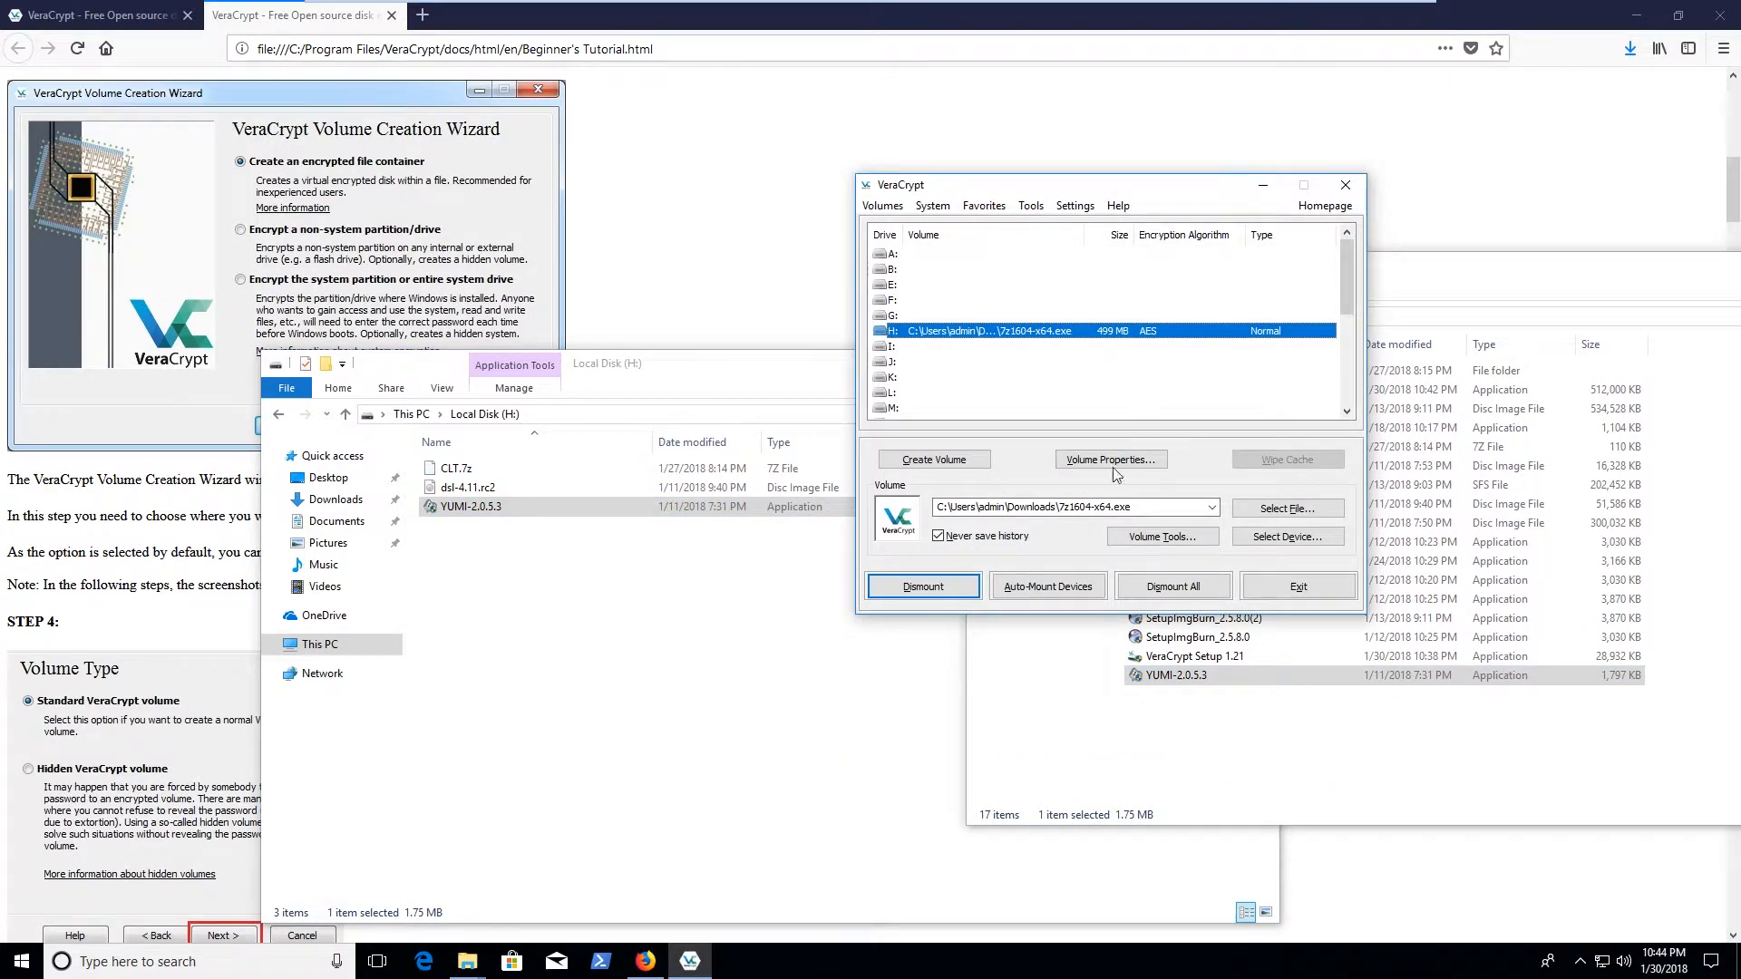
left_click(1212, 594)
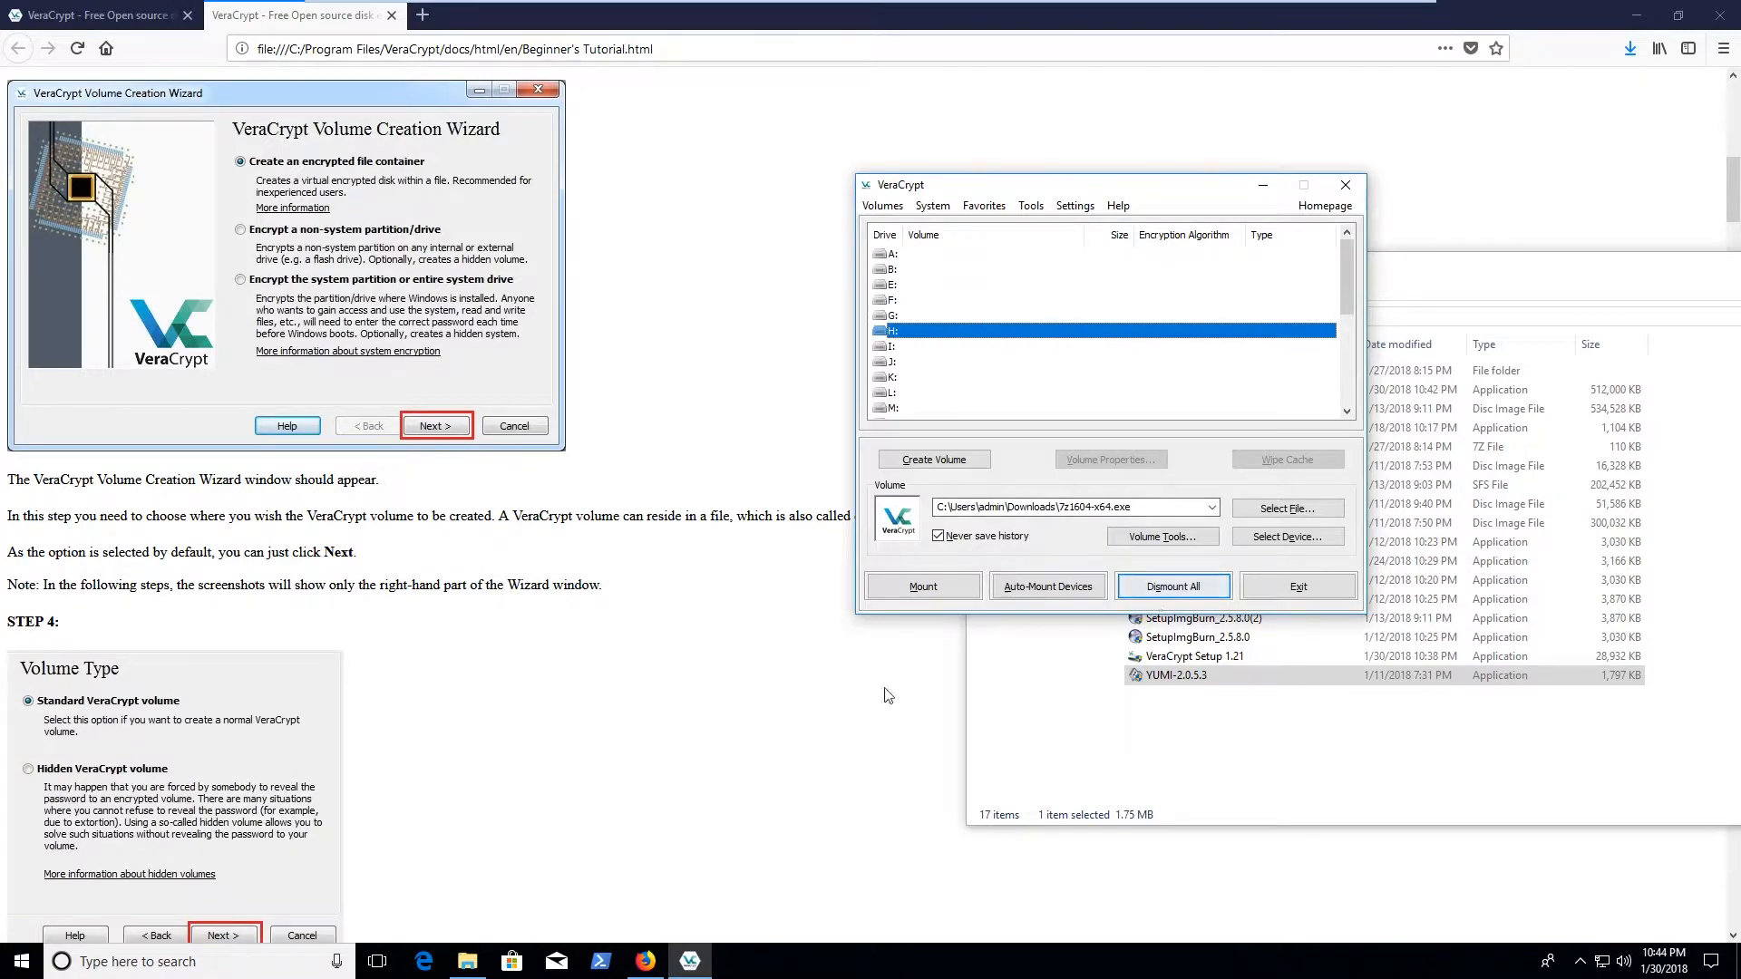
left_click(1262, 776)
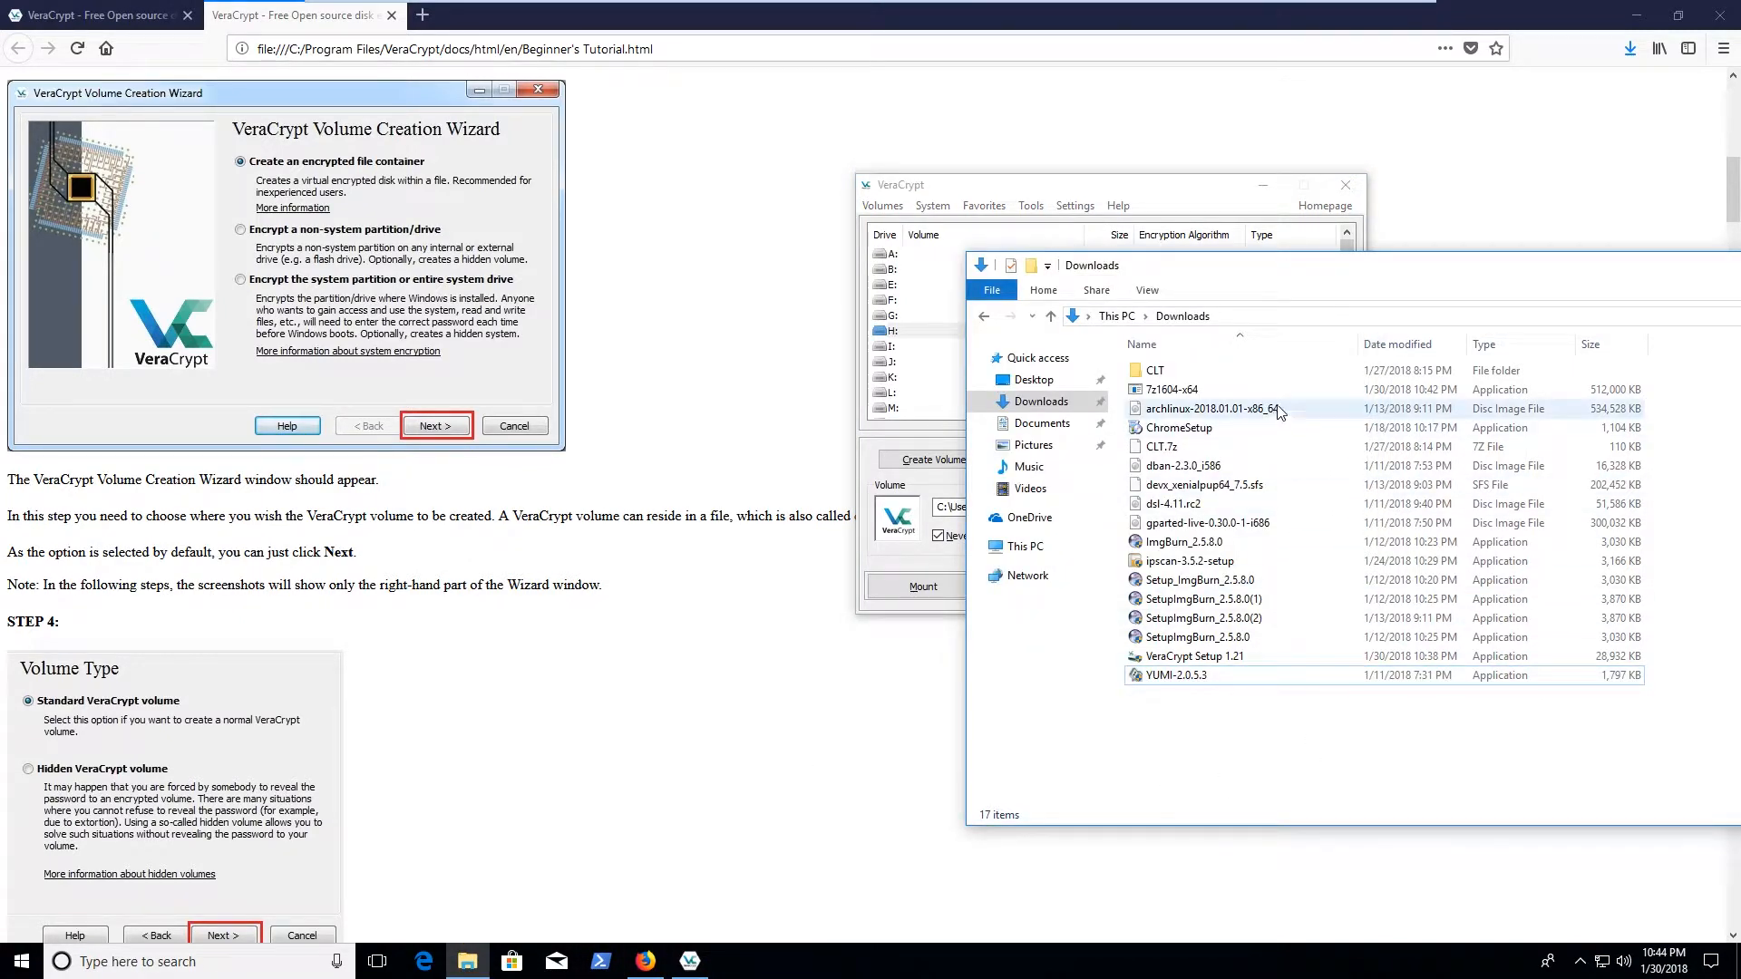
left_click(1179, 393)
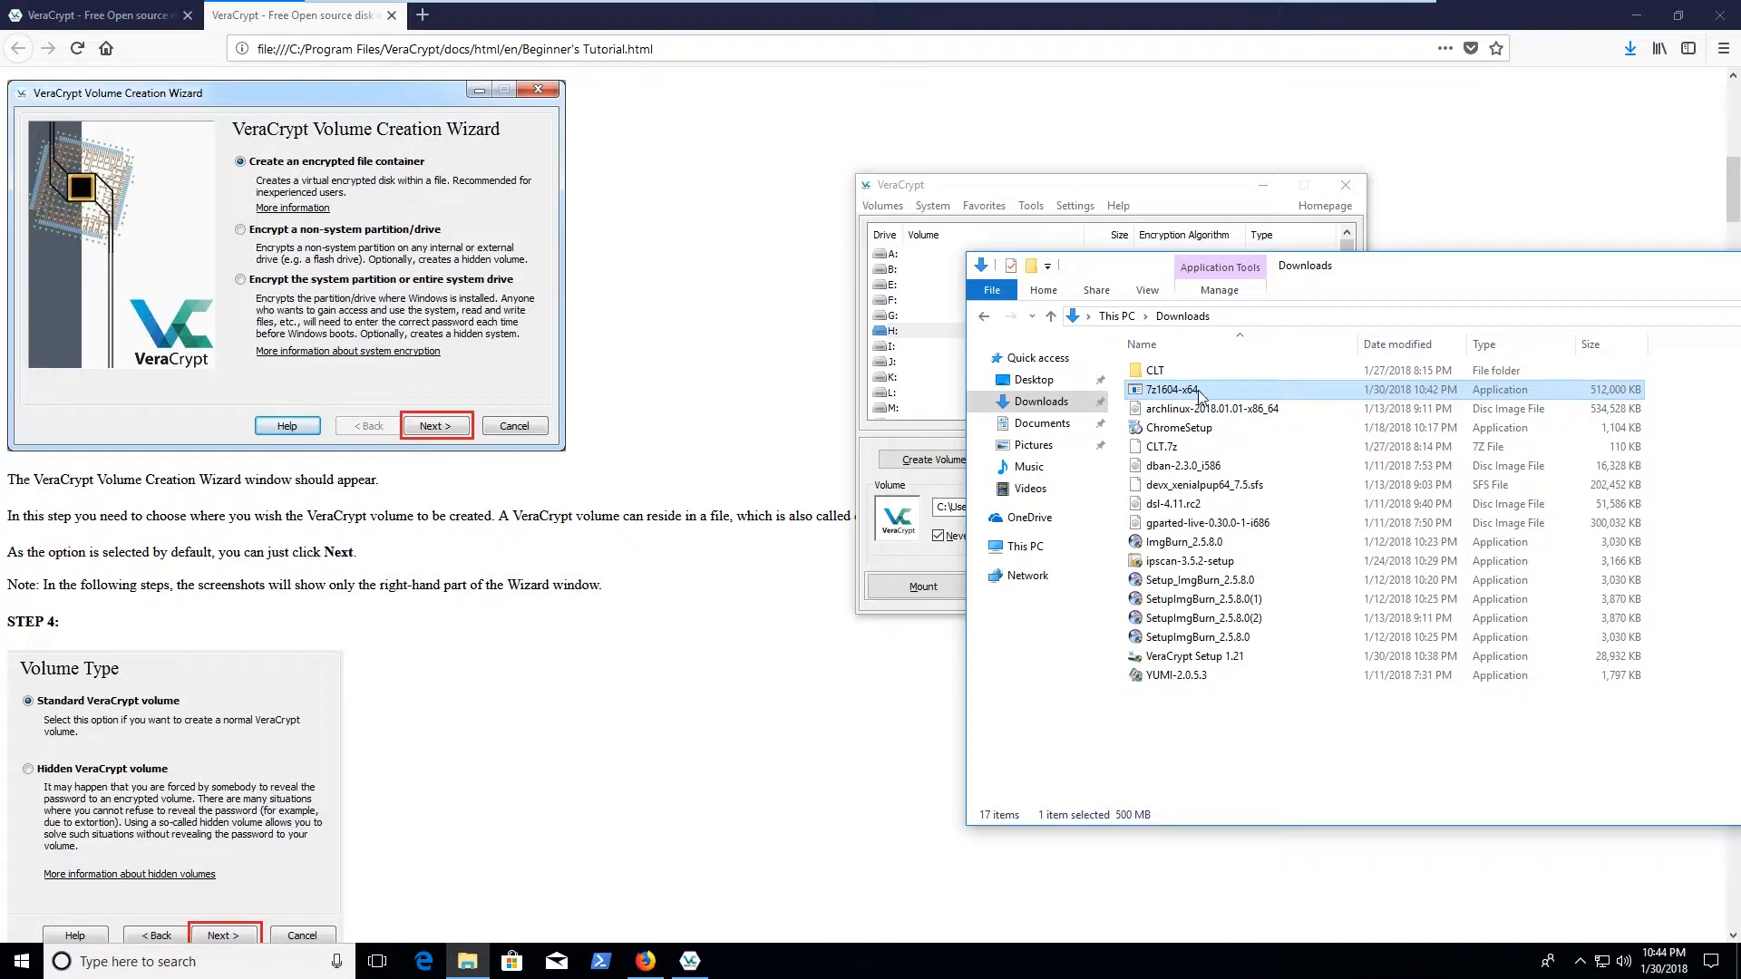
left_click_drag(1398, 272, 1062, 283)
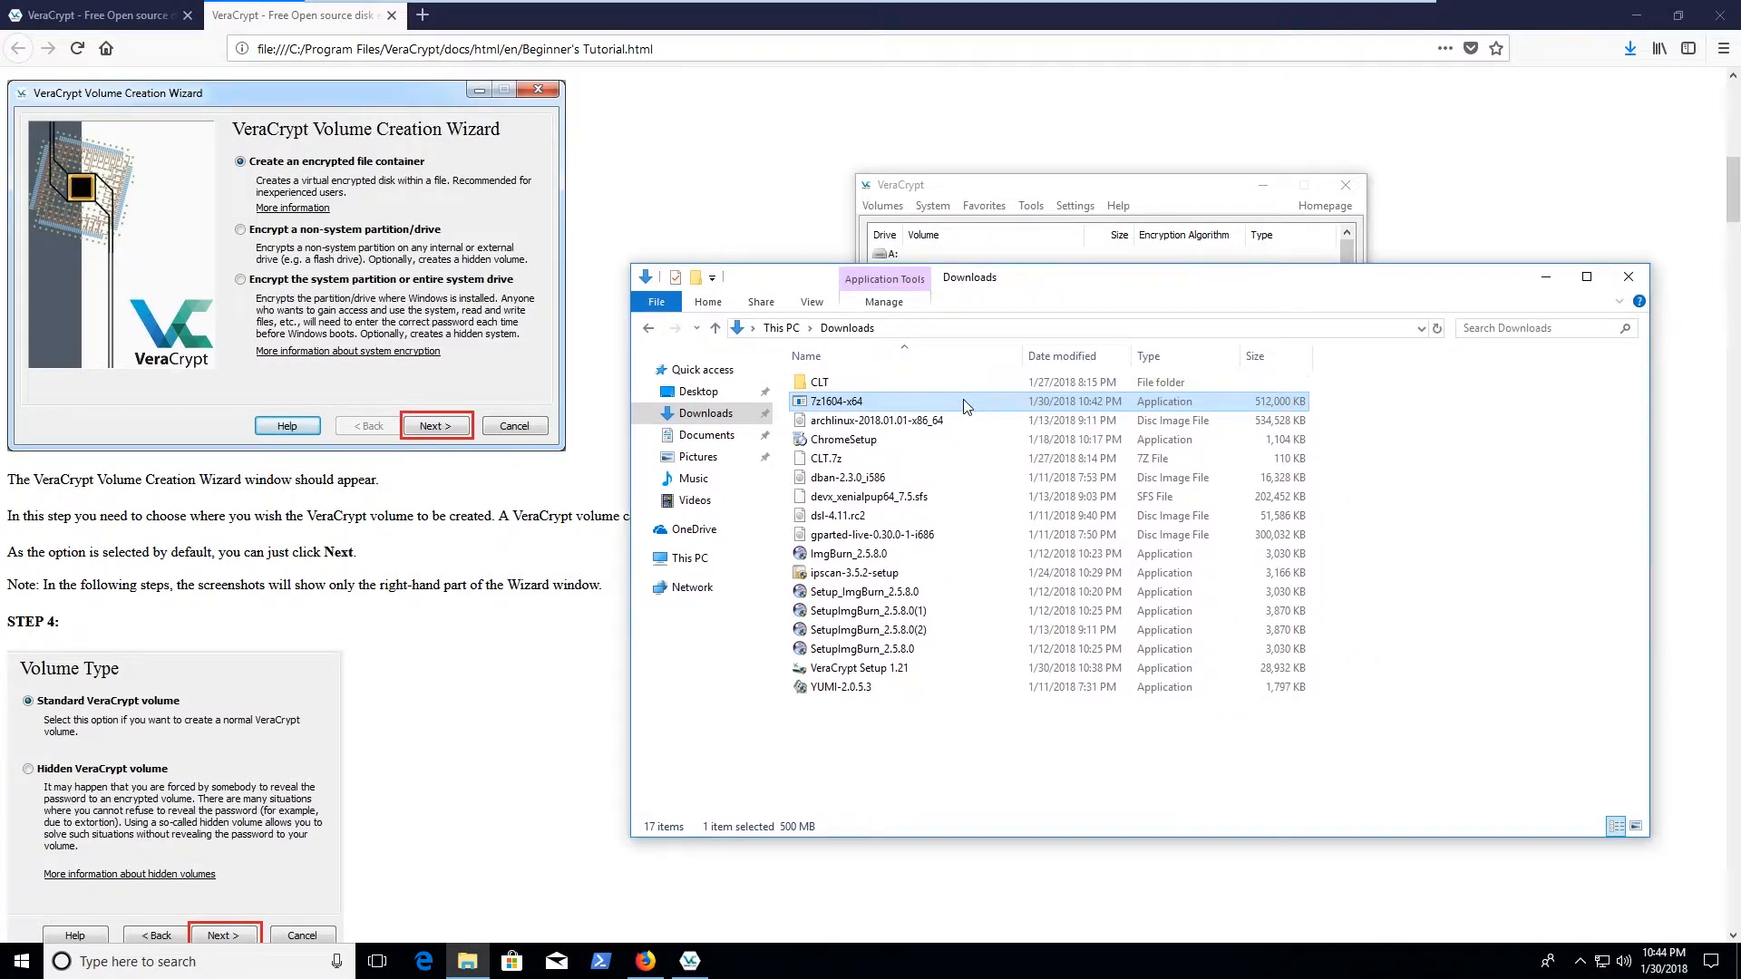
Inspect 7z1604-x64's Properties: Compatibility, Security, Details and Previous Versions tabs
right_click(963, 399)
left_click(1006, 787)
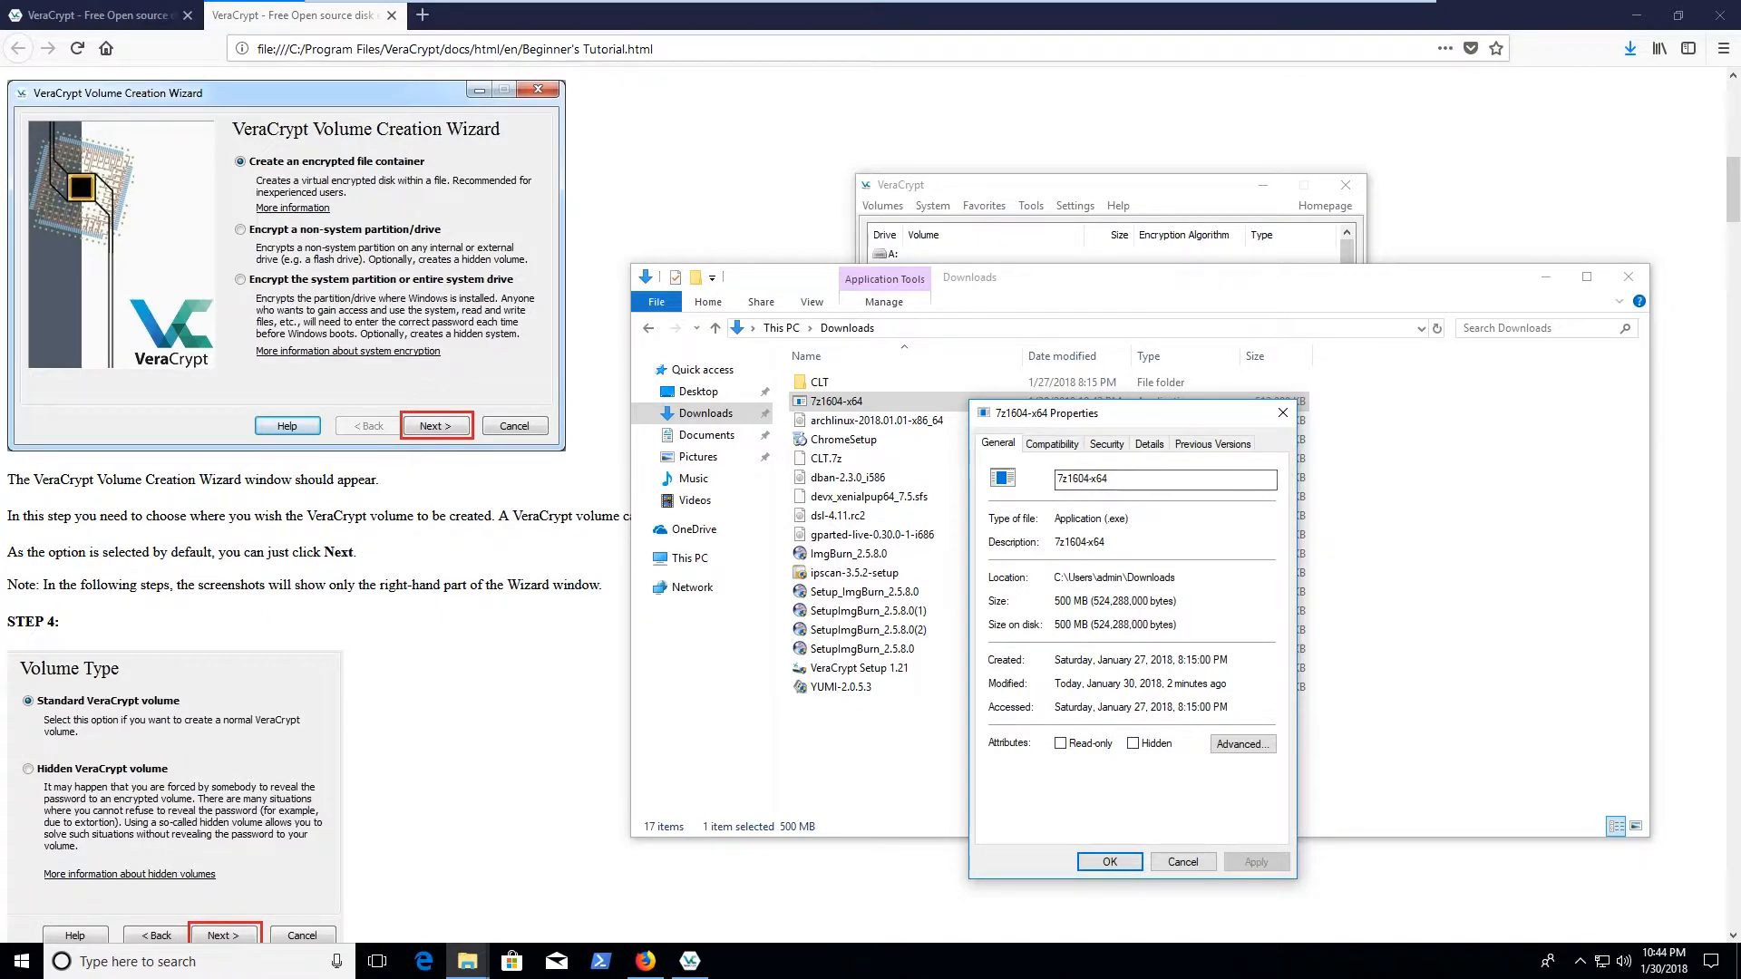
left_click(1052, 444)
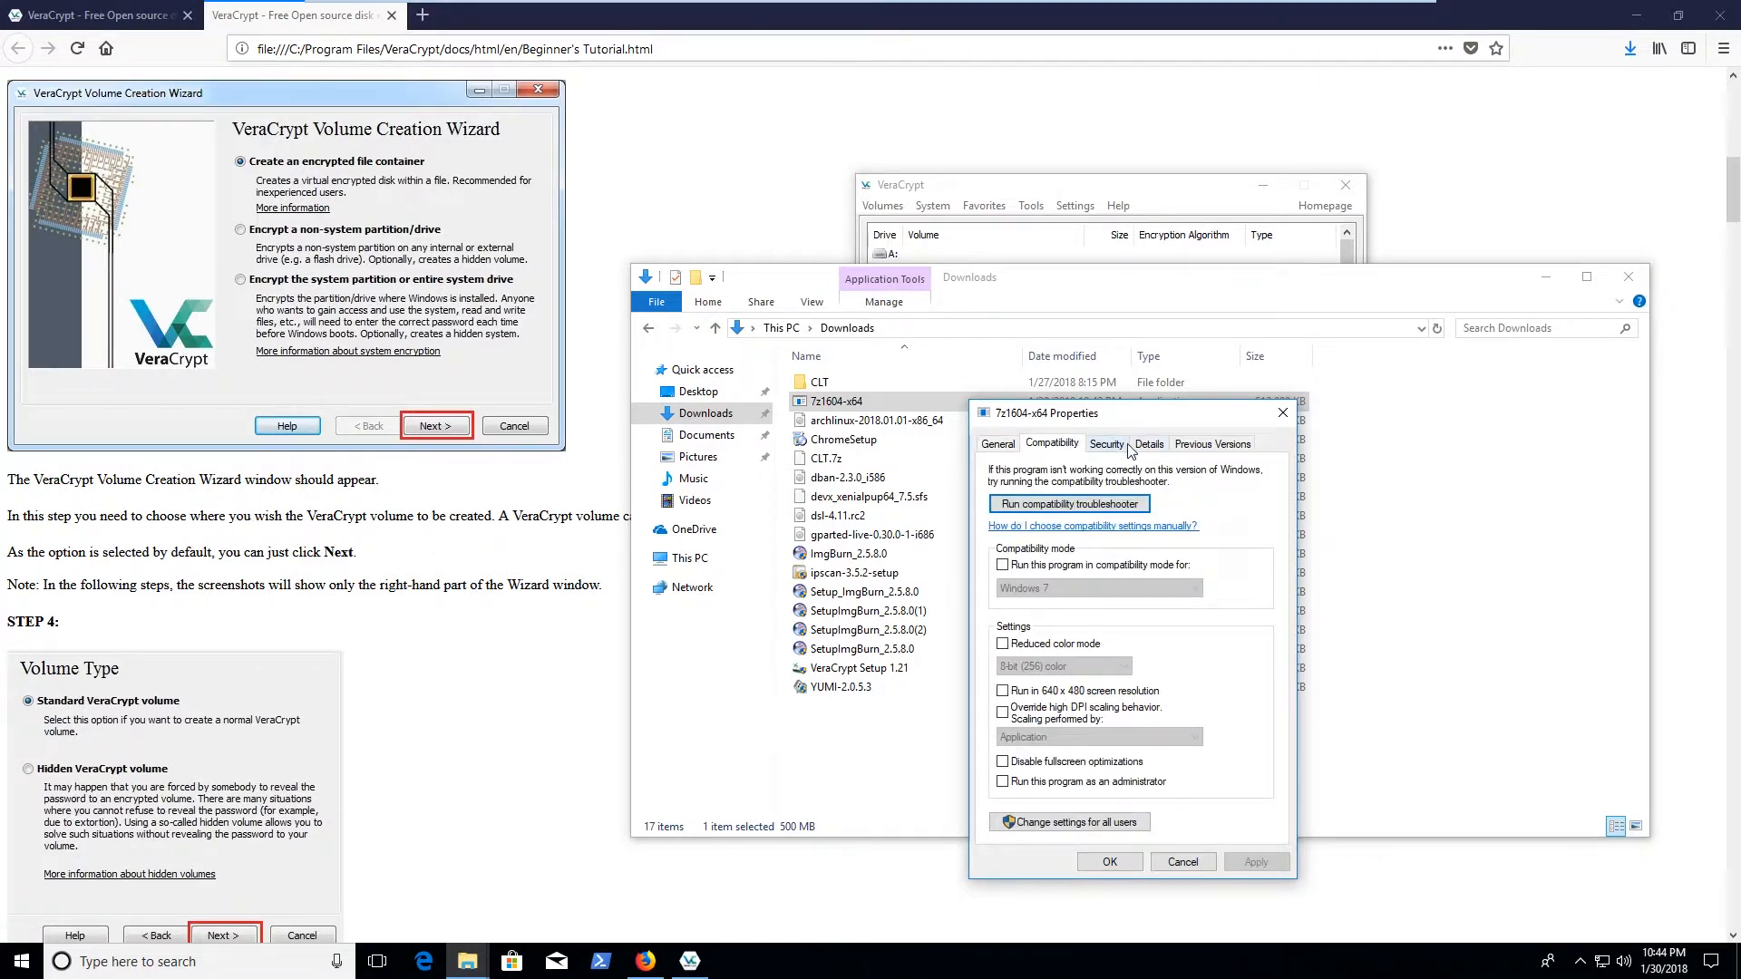
left_click(1109, 443)
left_click(1152, 445)
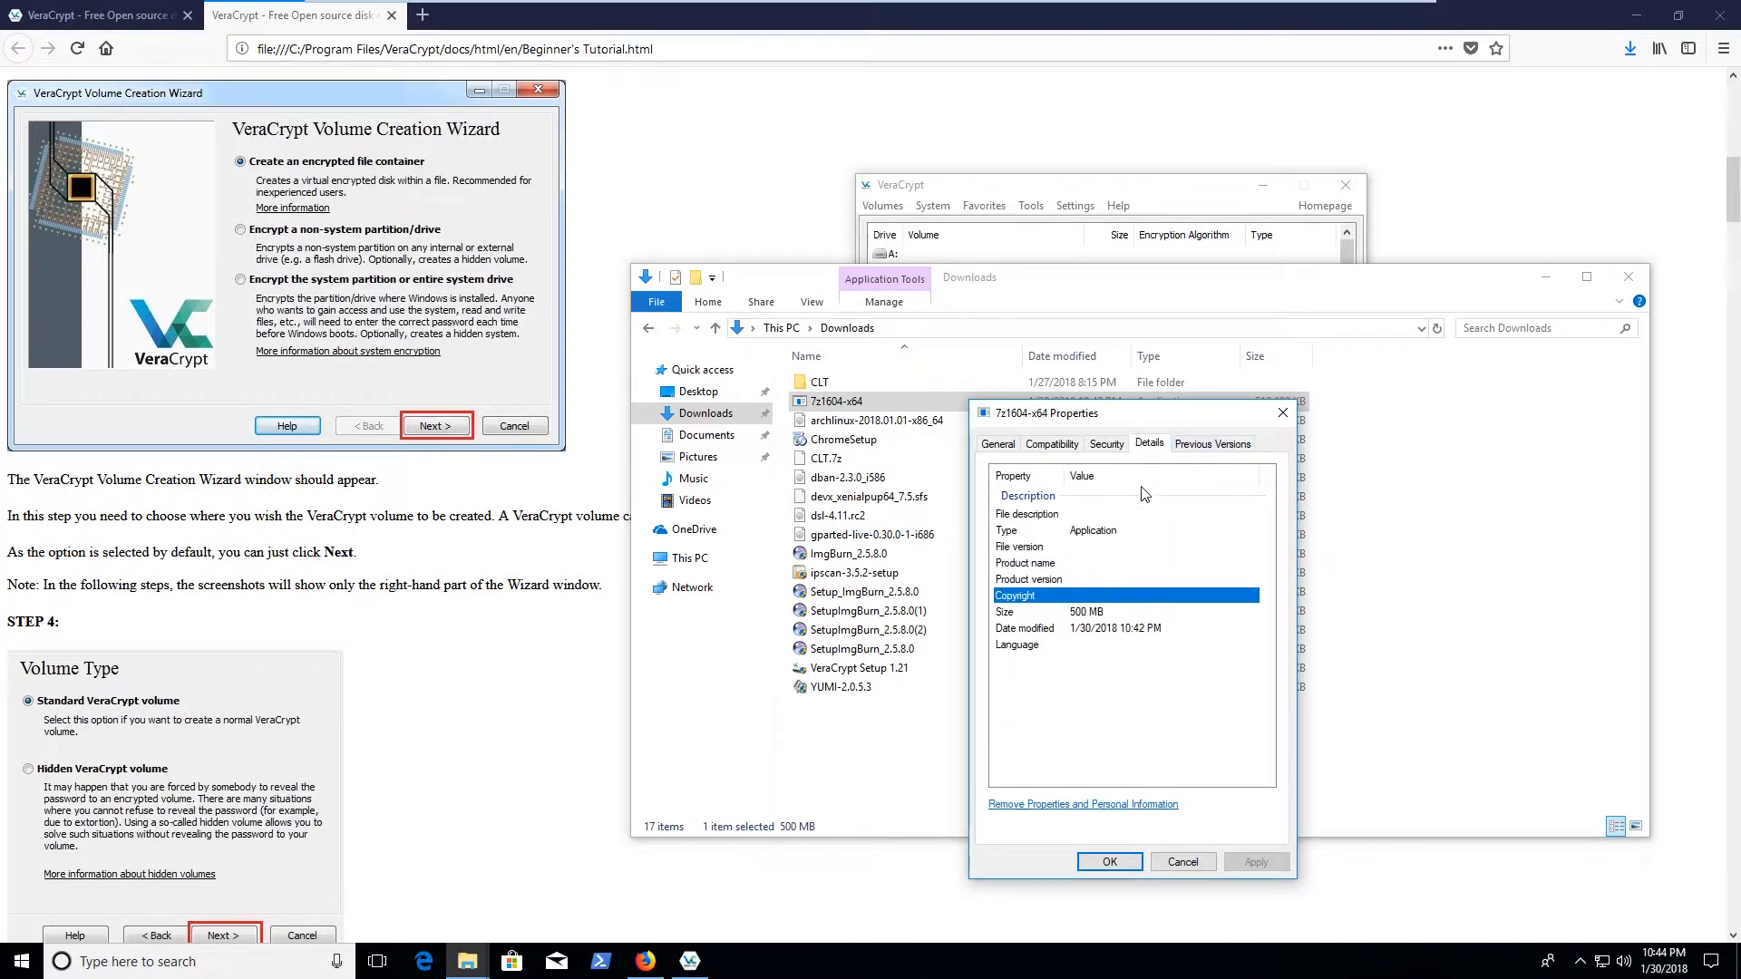
left_click(1140, 547)
left_click(1215, 443)
left_click(1108, 445)
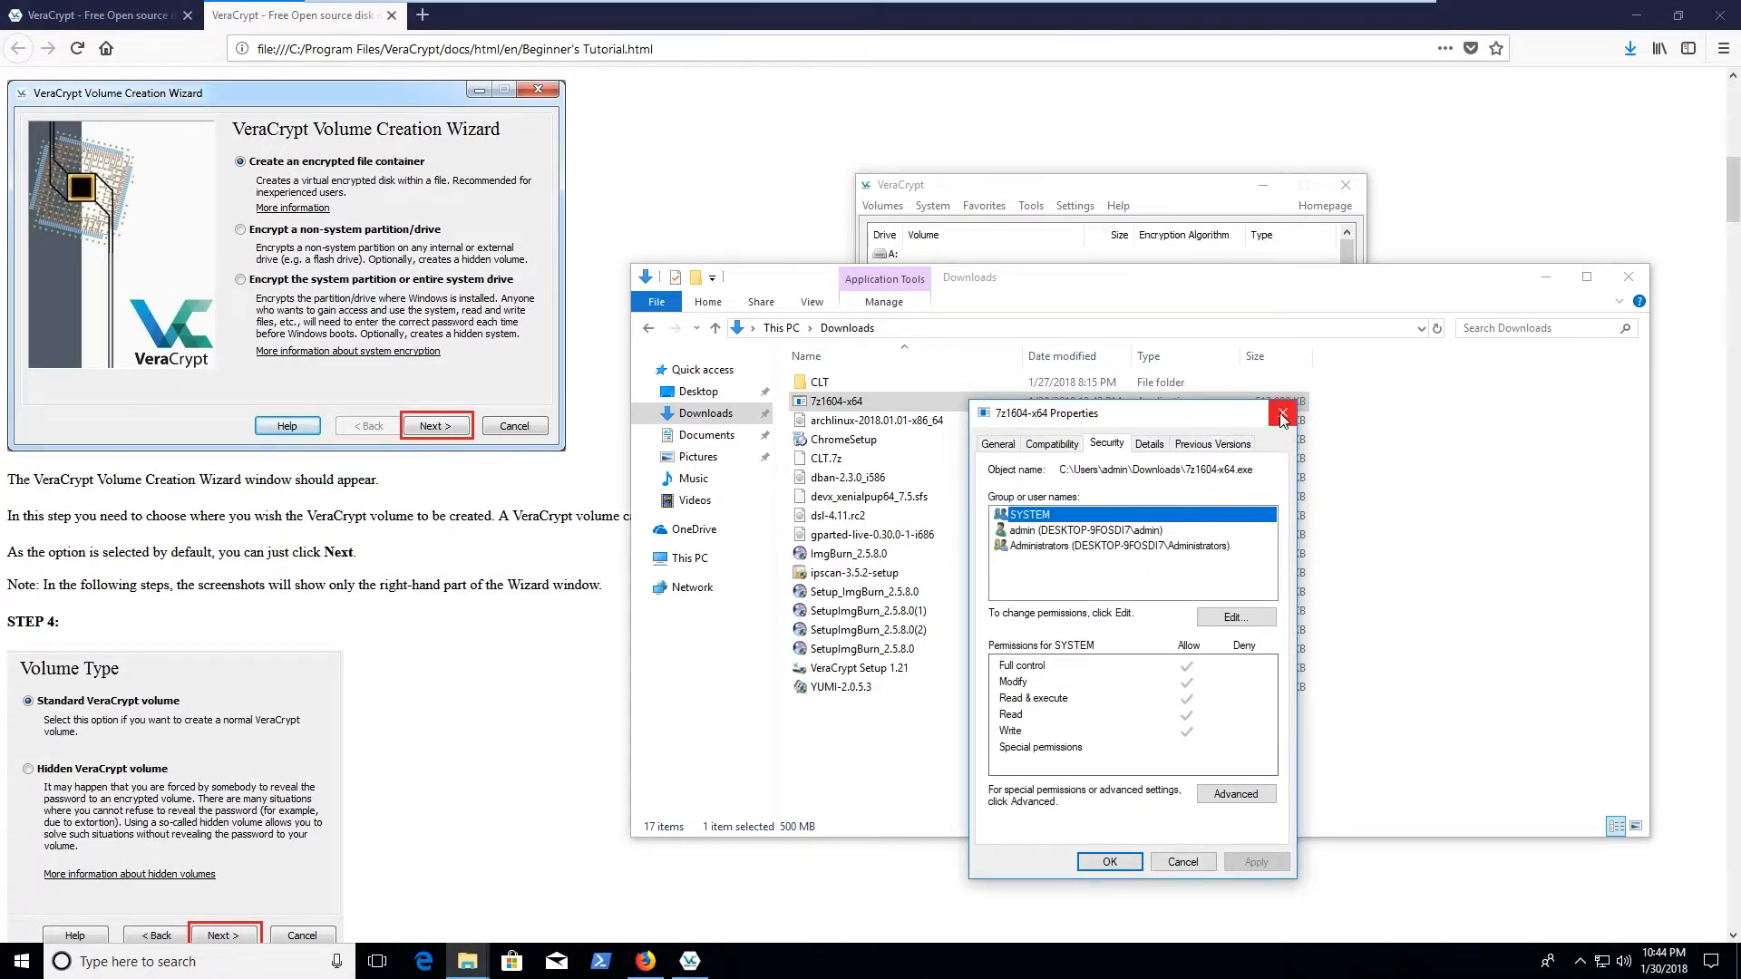
left_click(1283, 412)
Try running 7z1604-x64, dismiss the can't-run error, and return to VeraCrypt
double_click(905, 400)
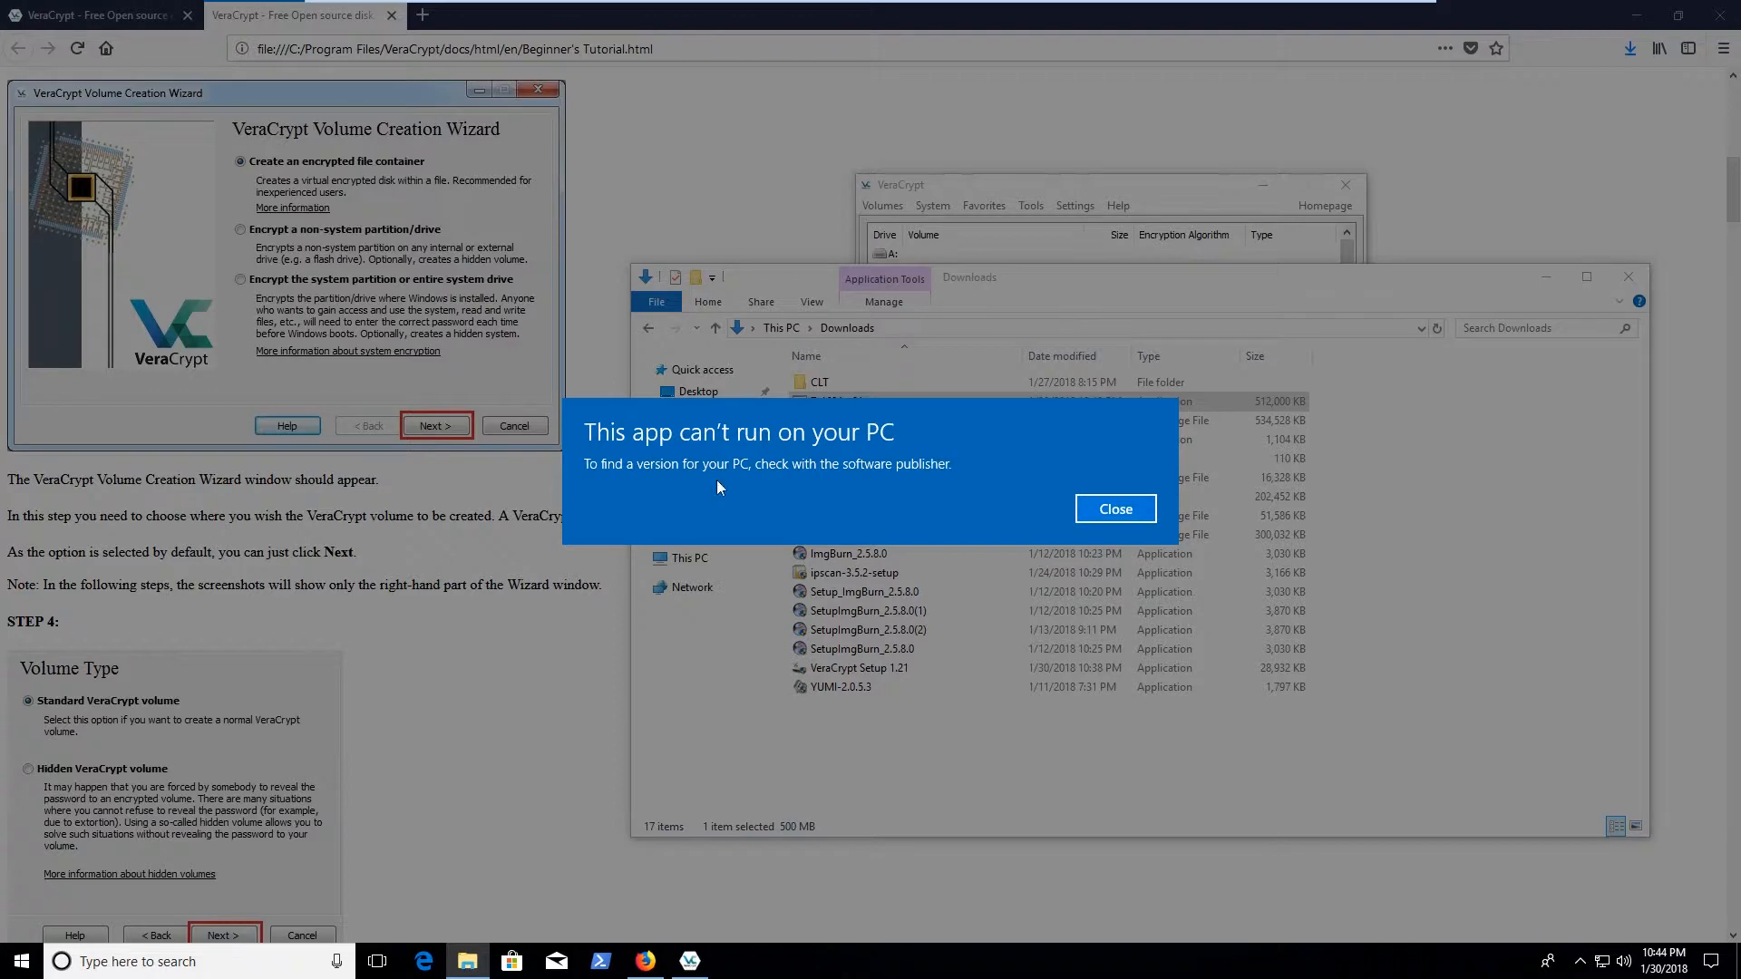
left_click(1116, 509)
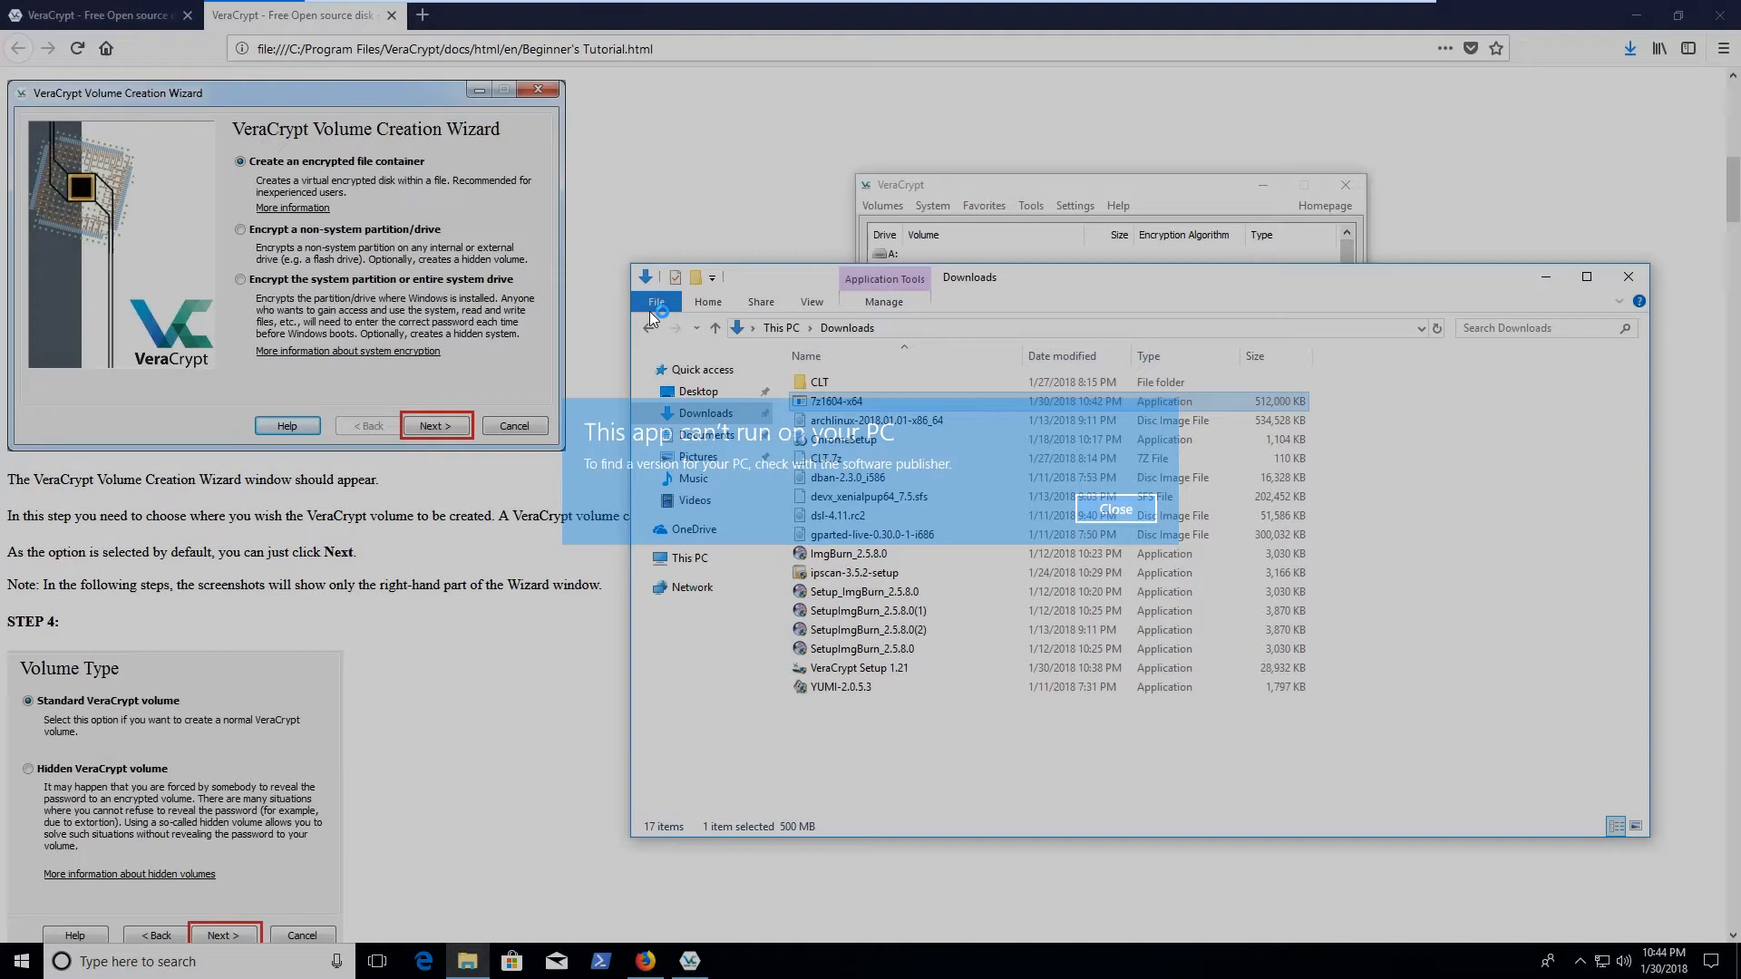
left_click(990, 440)
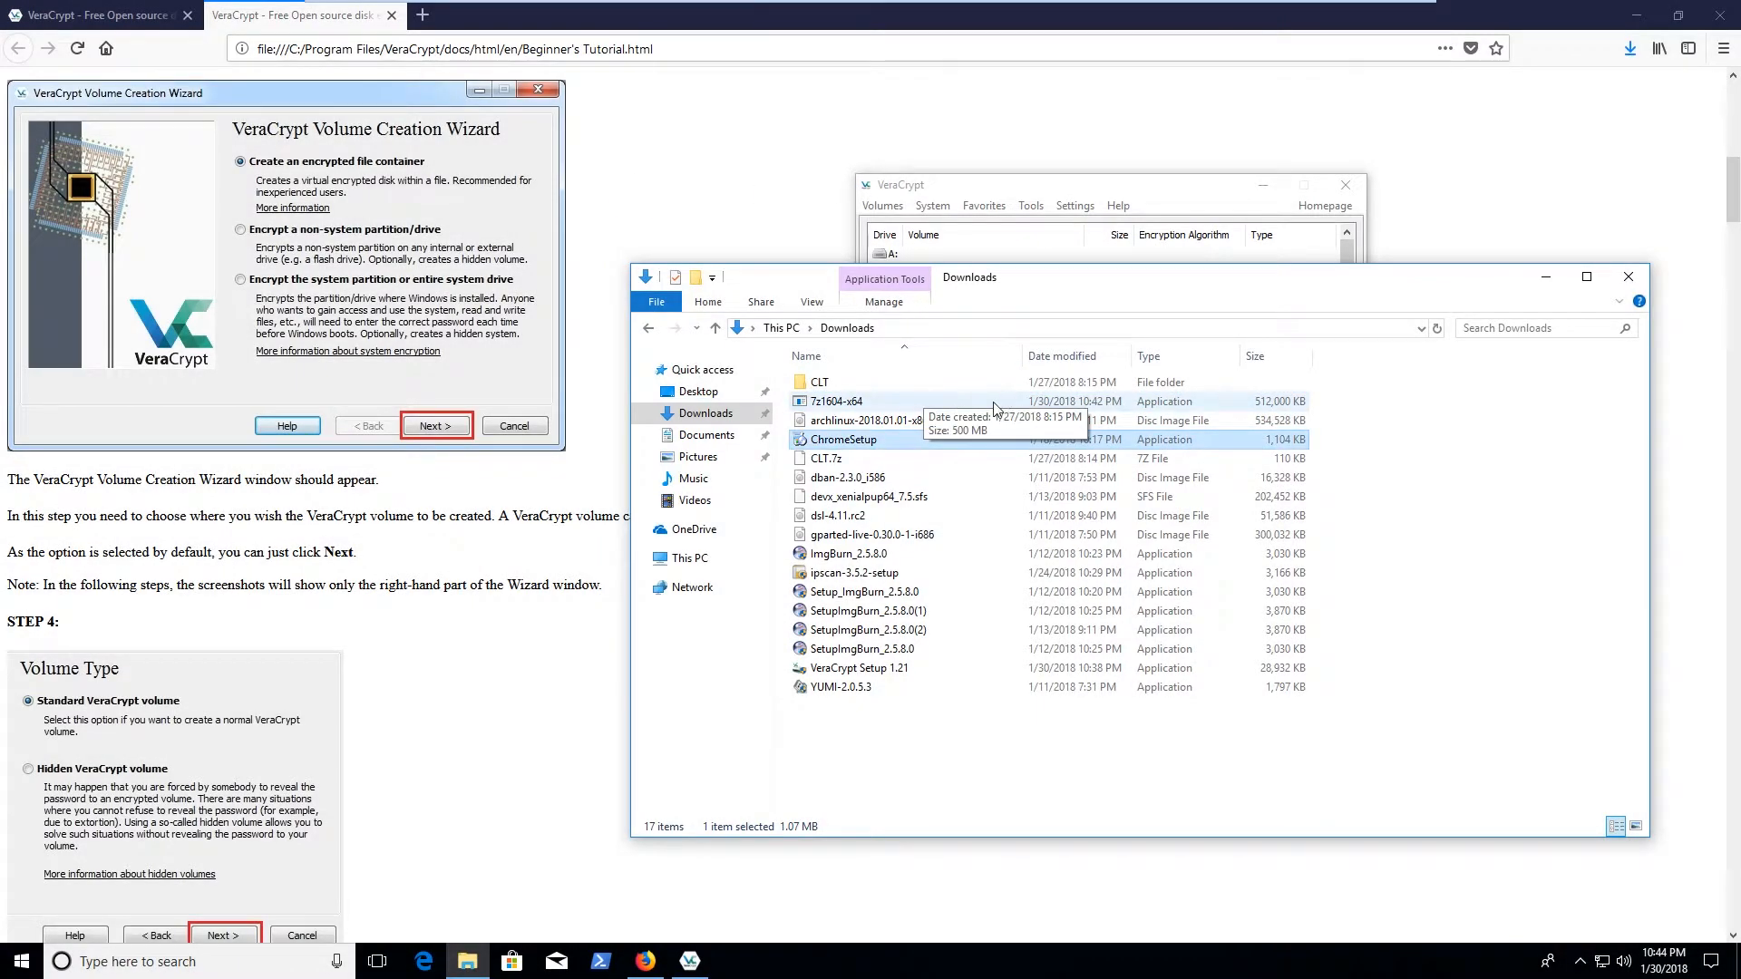
left_click(948, 802)
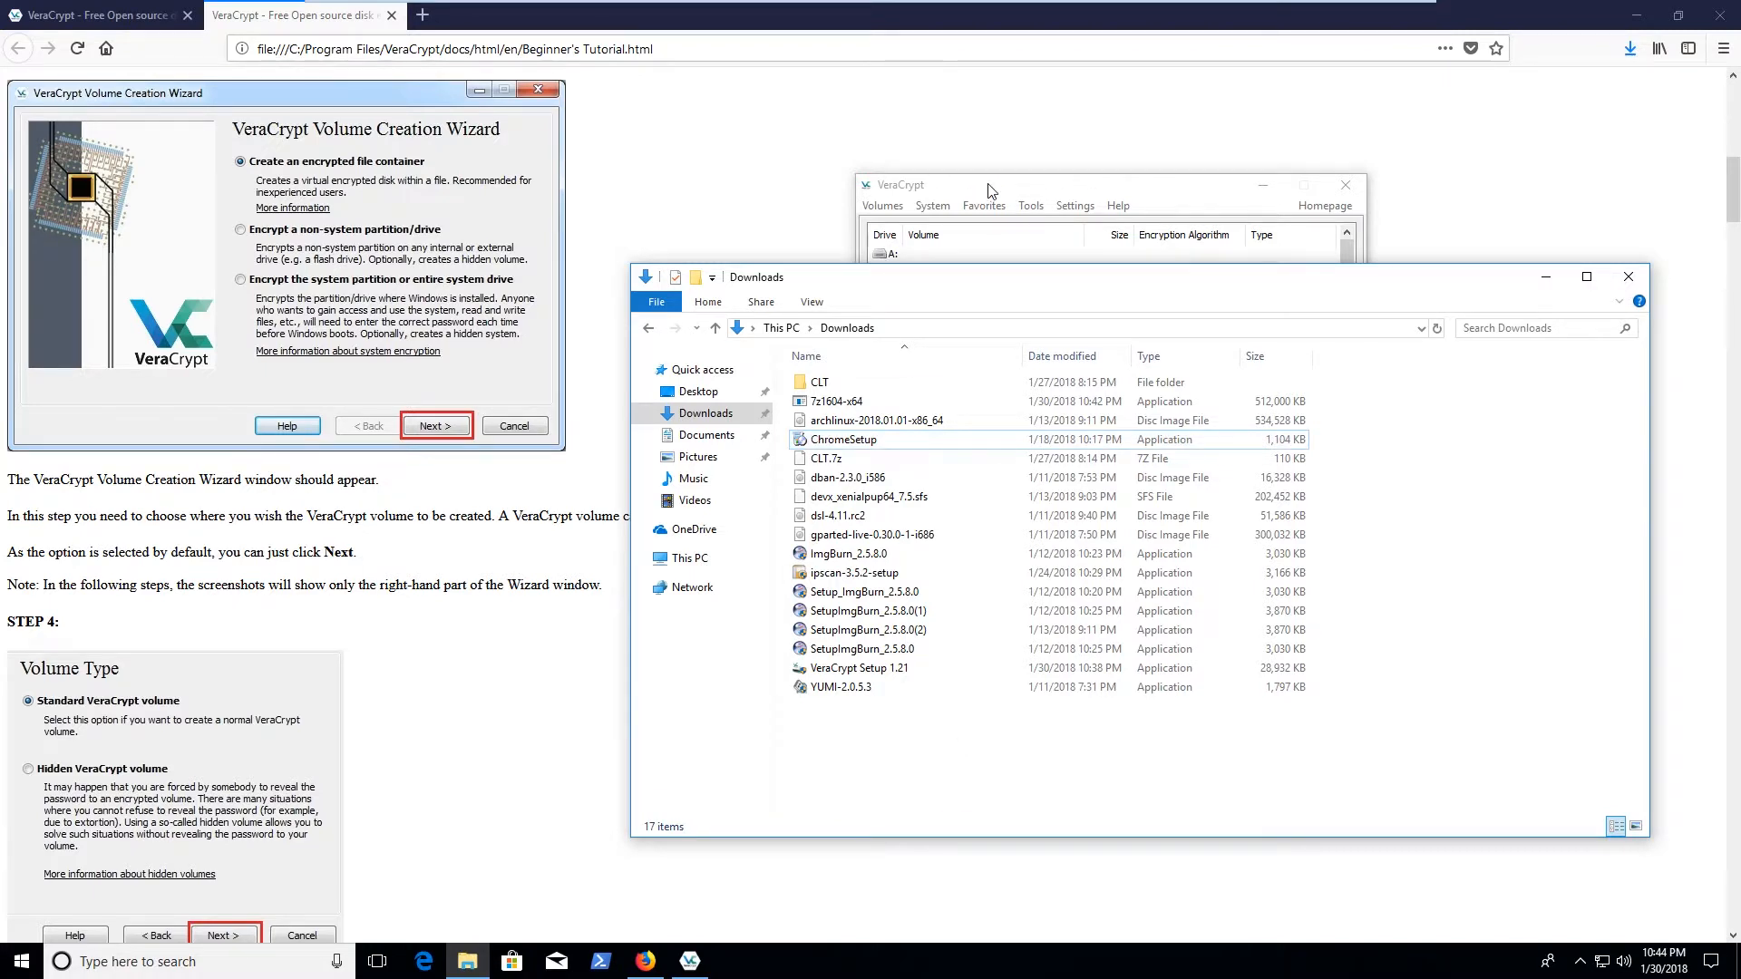
left_click(990, 191)
left_click(811, 424)
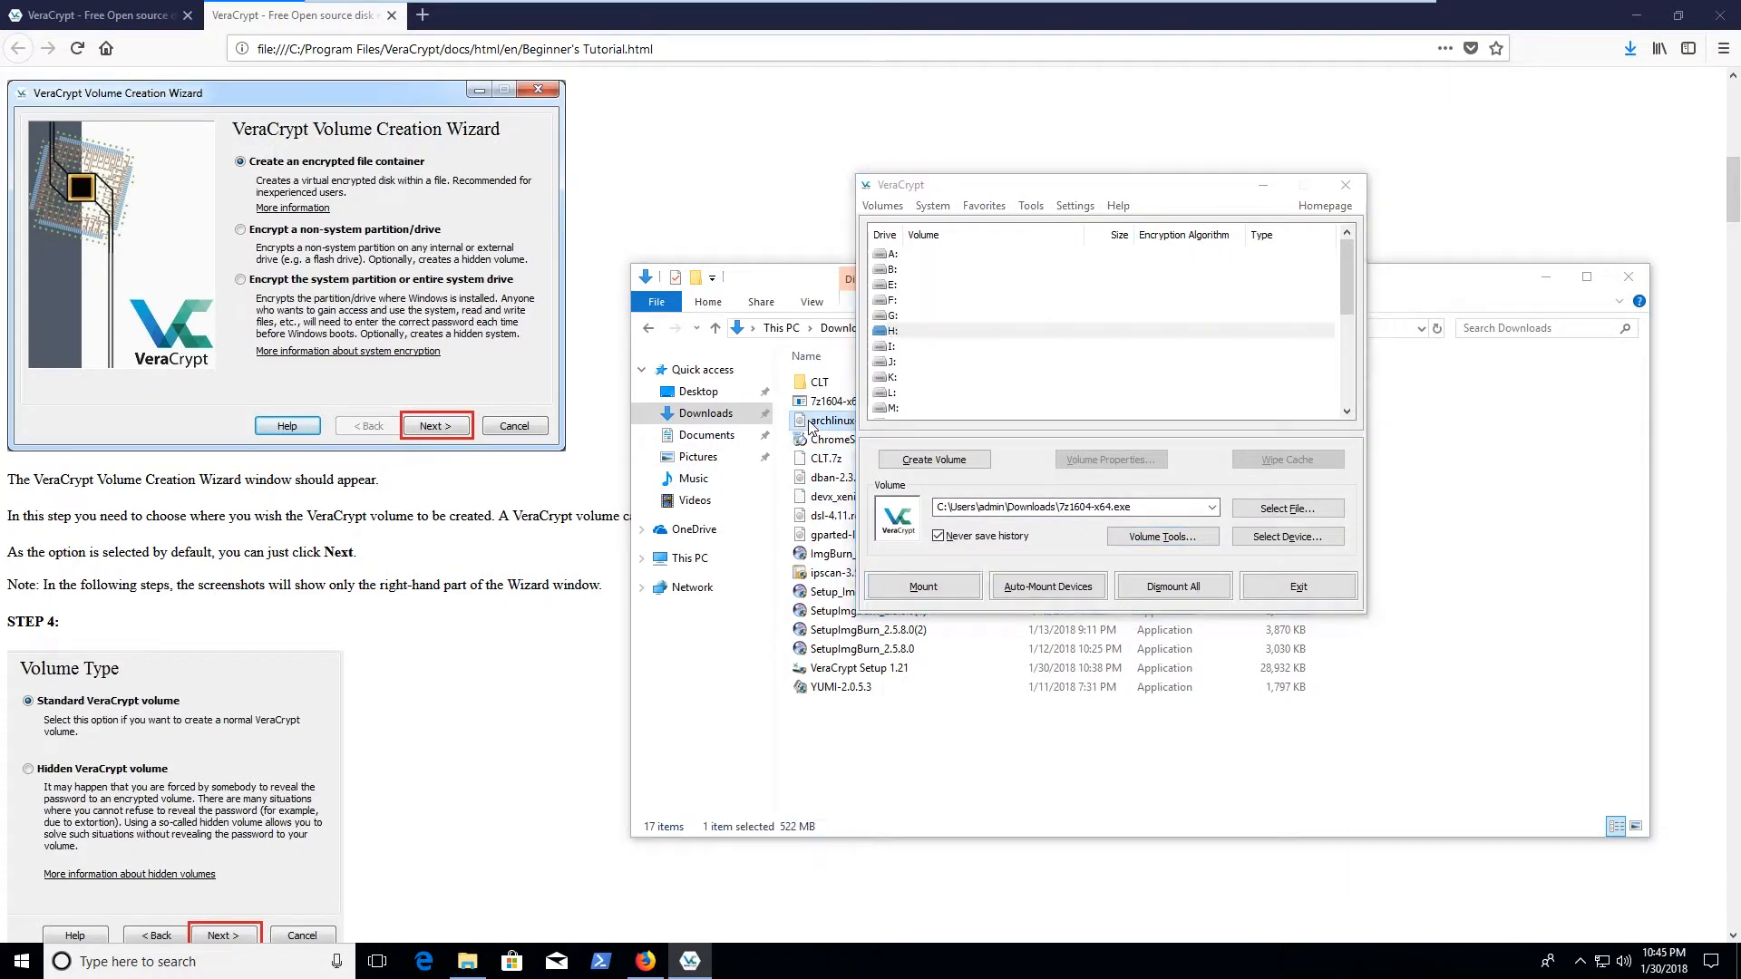
Pick drive letter V: in VeraCrypt's drive list, then close the Firefox Beginner's Tutorial window
left_click(1097, 328)
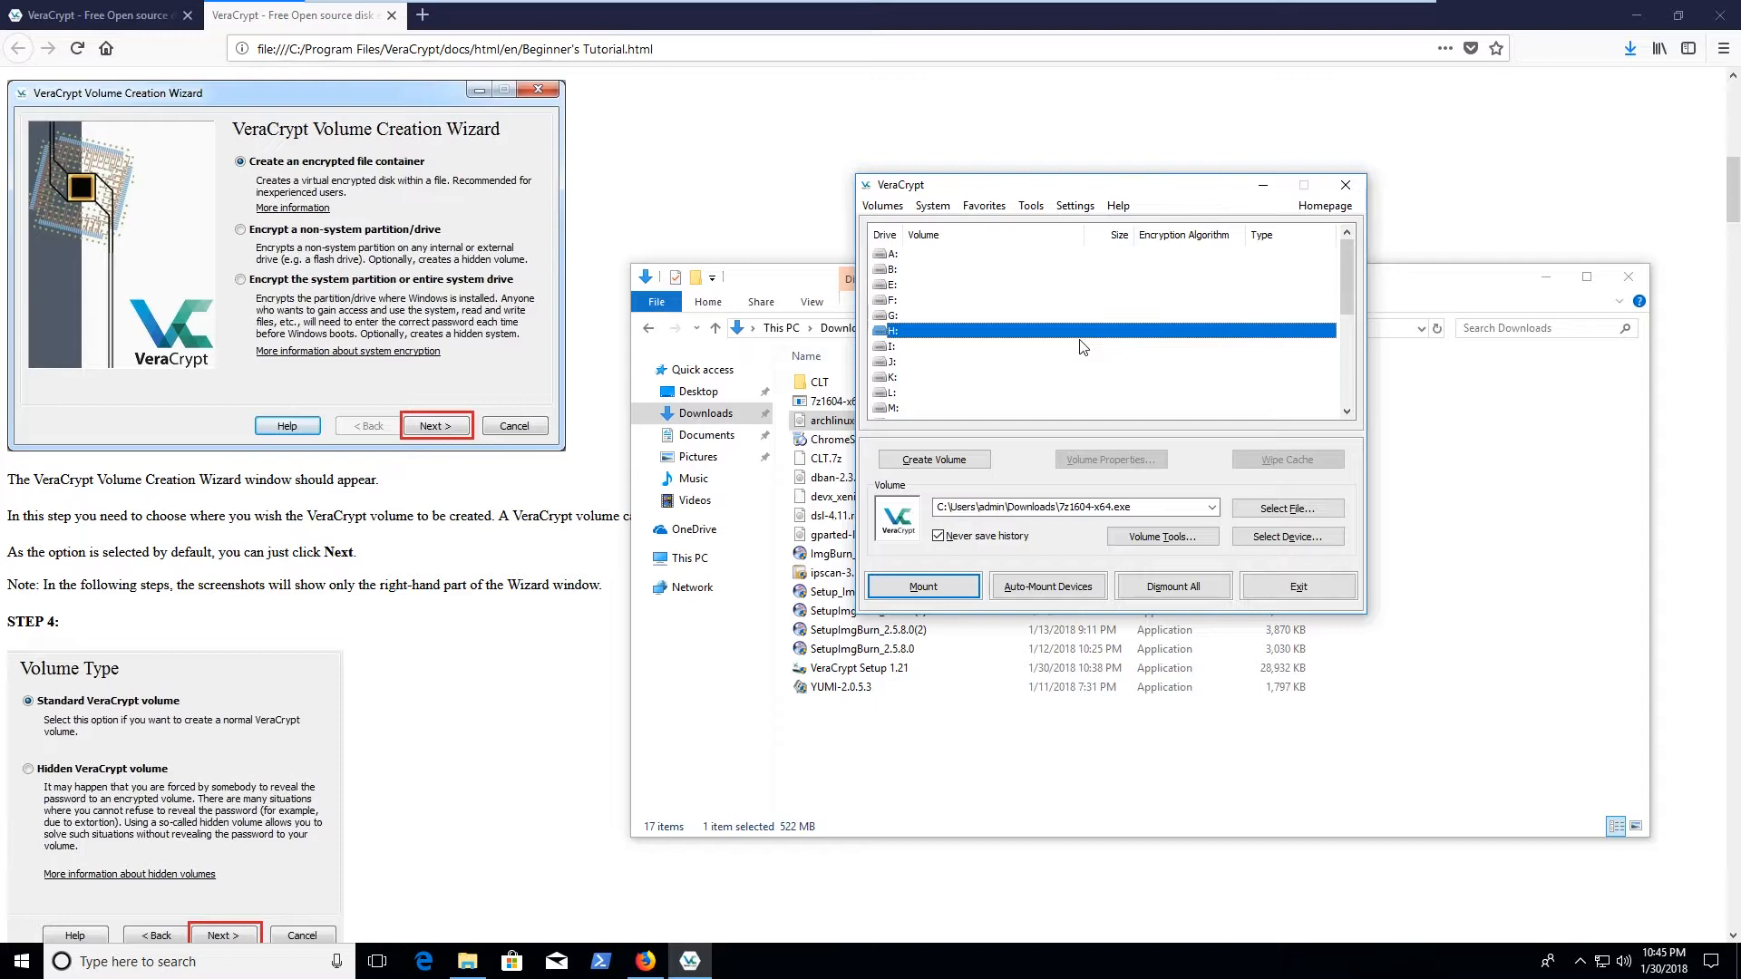
left_click(1009, 302)
scroll(1008, 316, "down", 5)
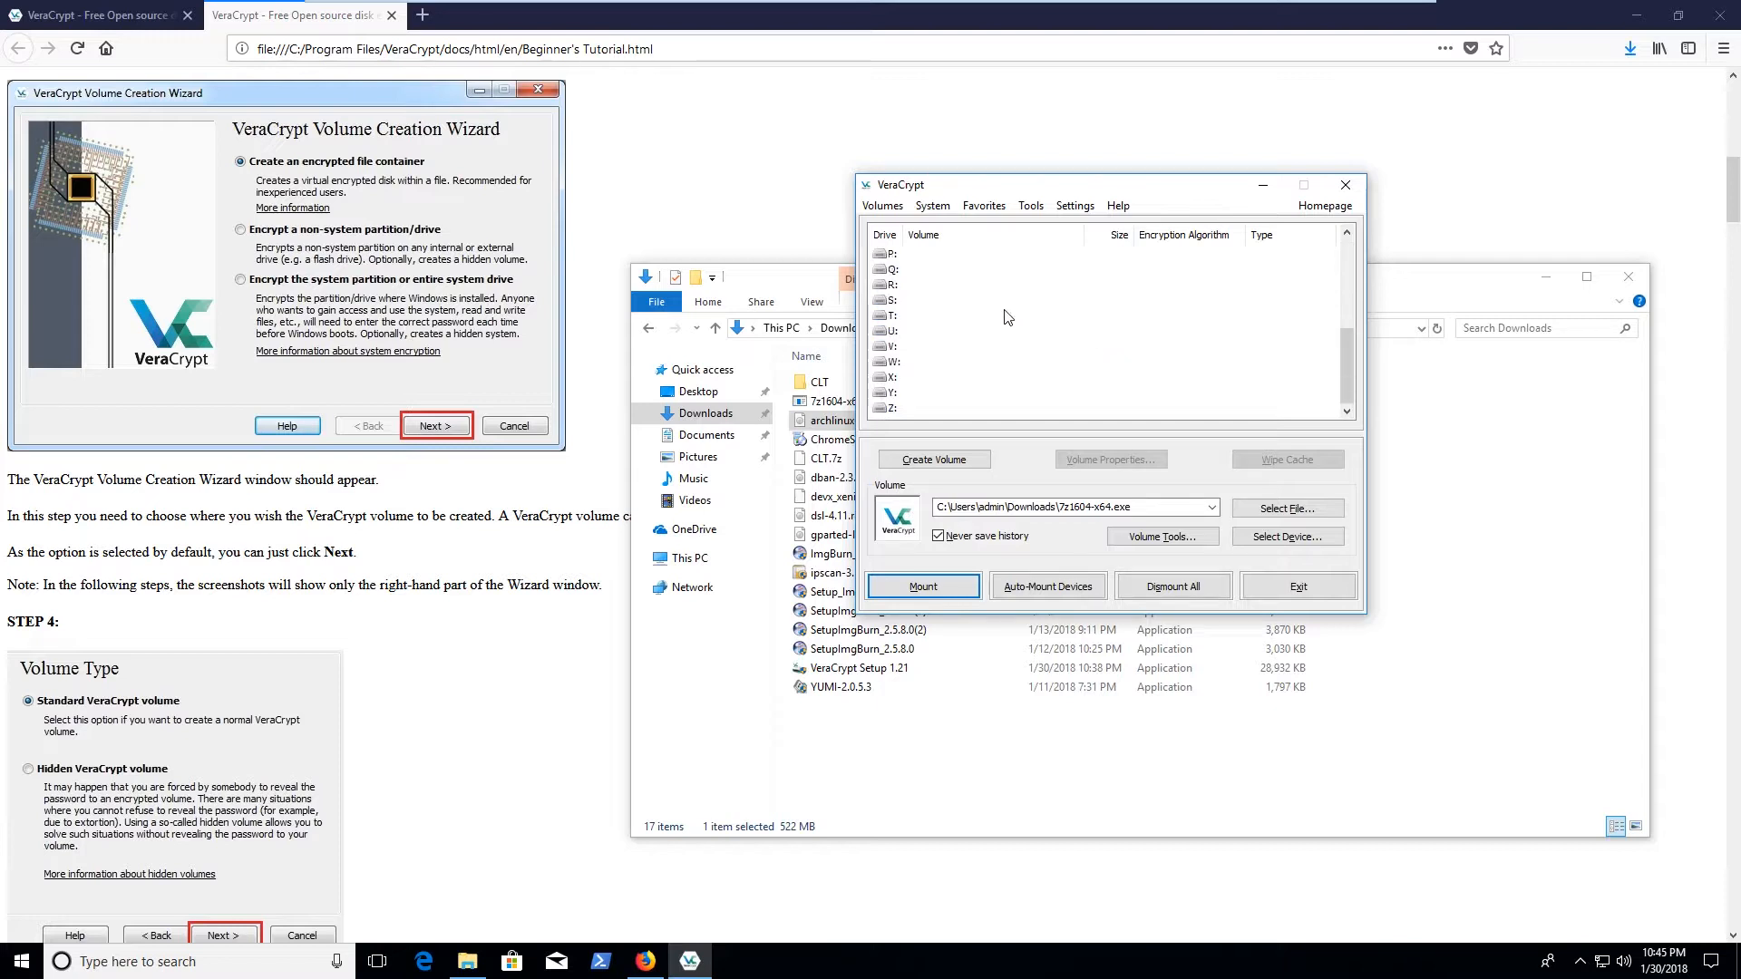
scroll(1004, 309, "up", 5)
left_click_drag(1343, 268, 1331, 388)
left_click(1014, 317)
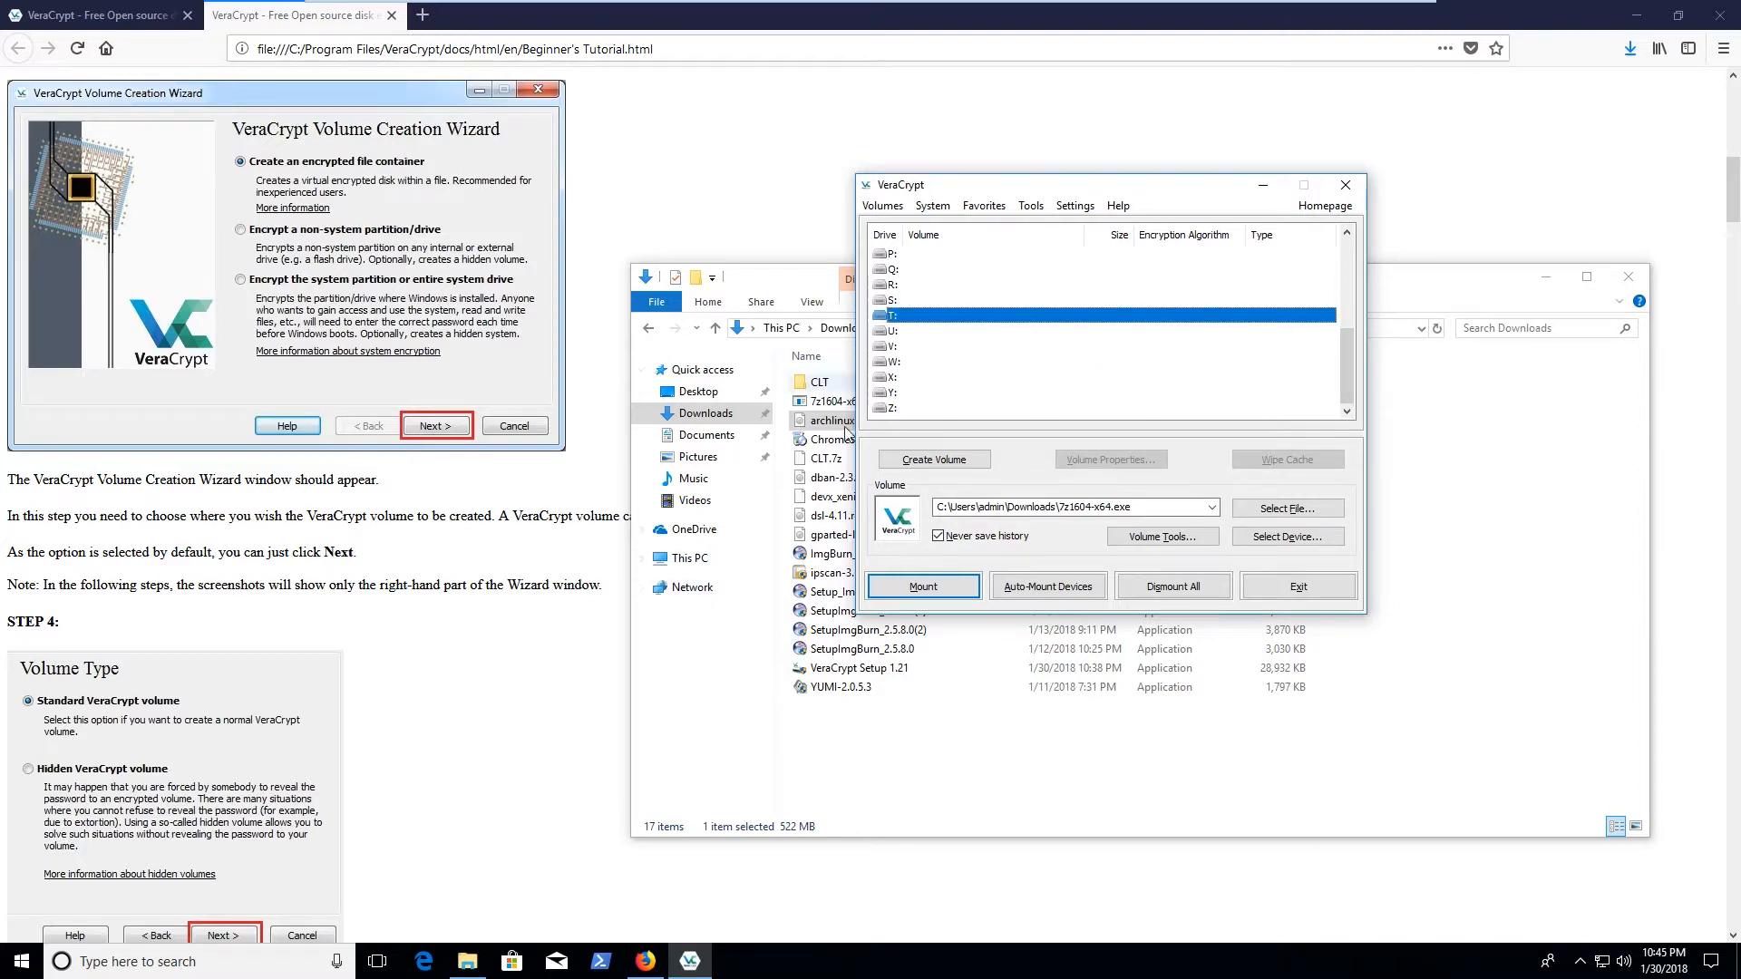
left_click(974, 210)
left_click(939, 212)
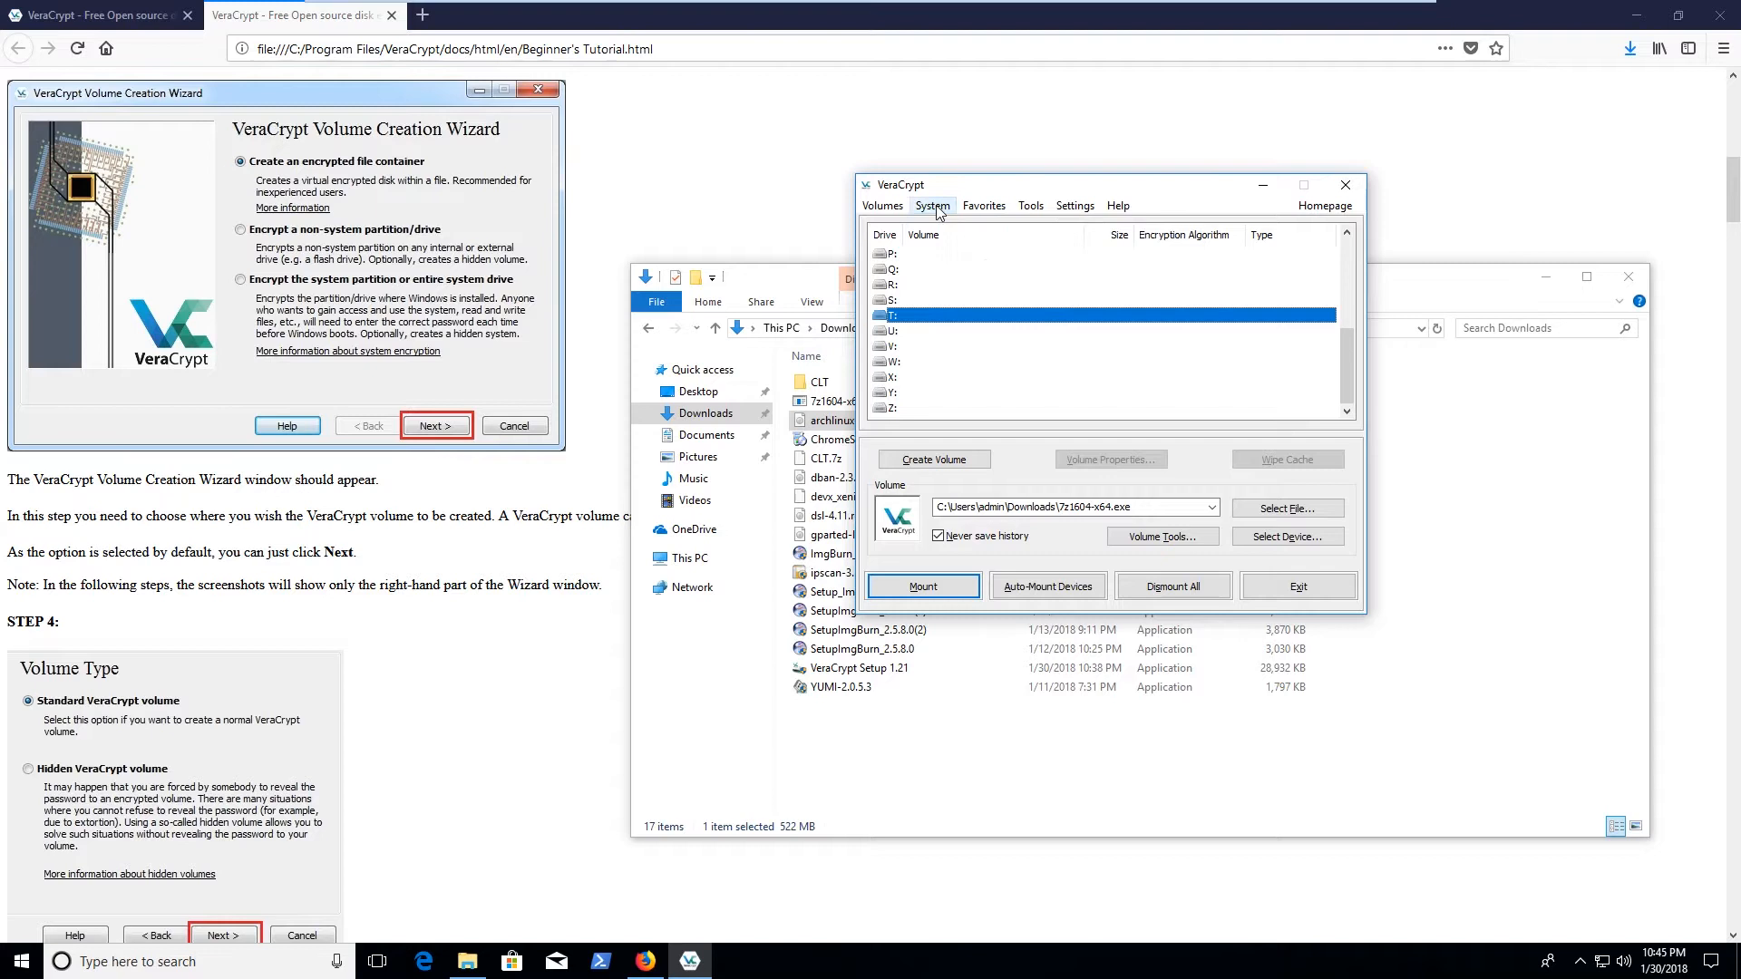
left_click(1129, 347)
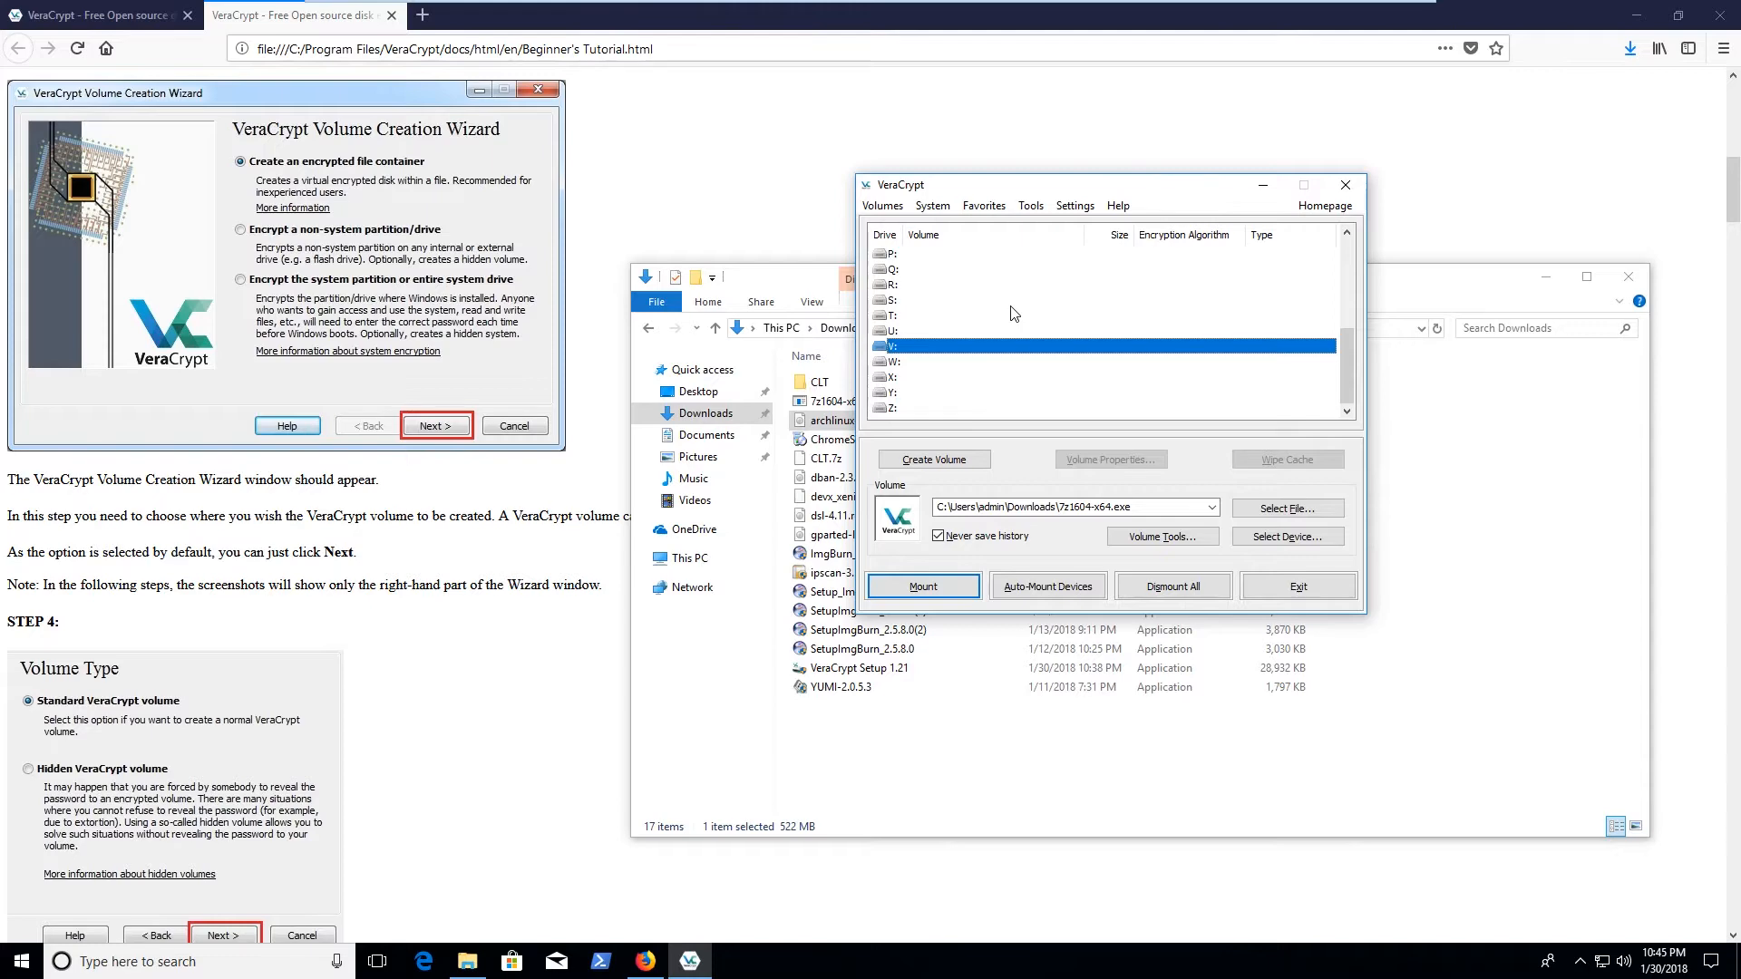
left_click(1720, 15)
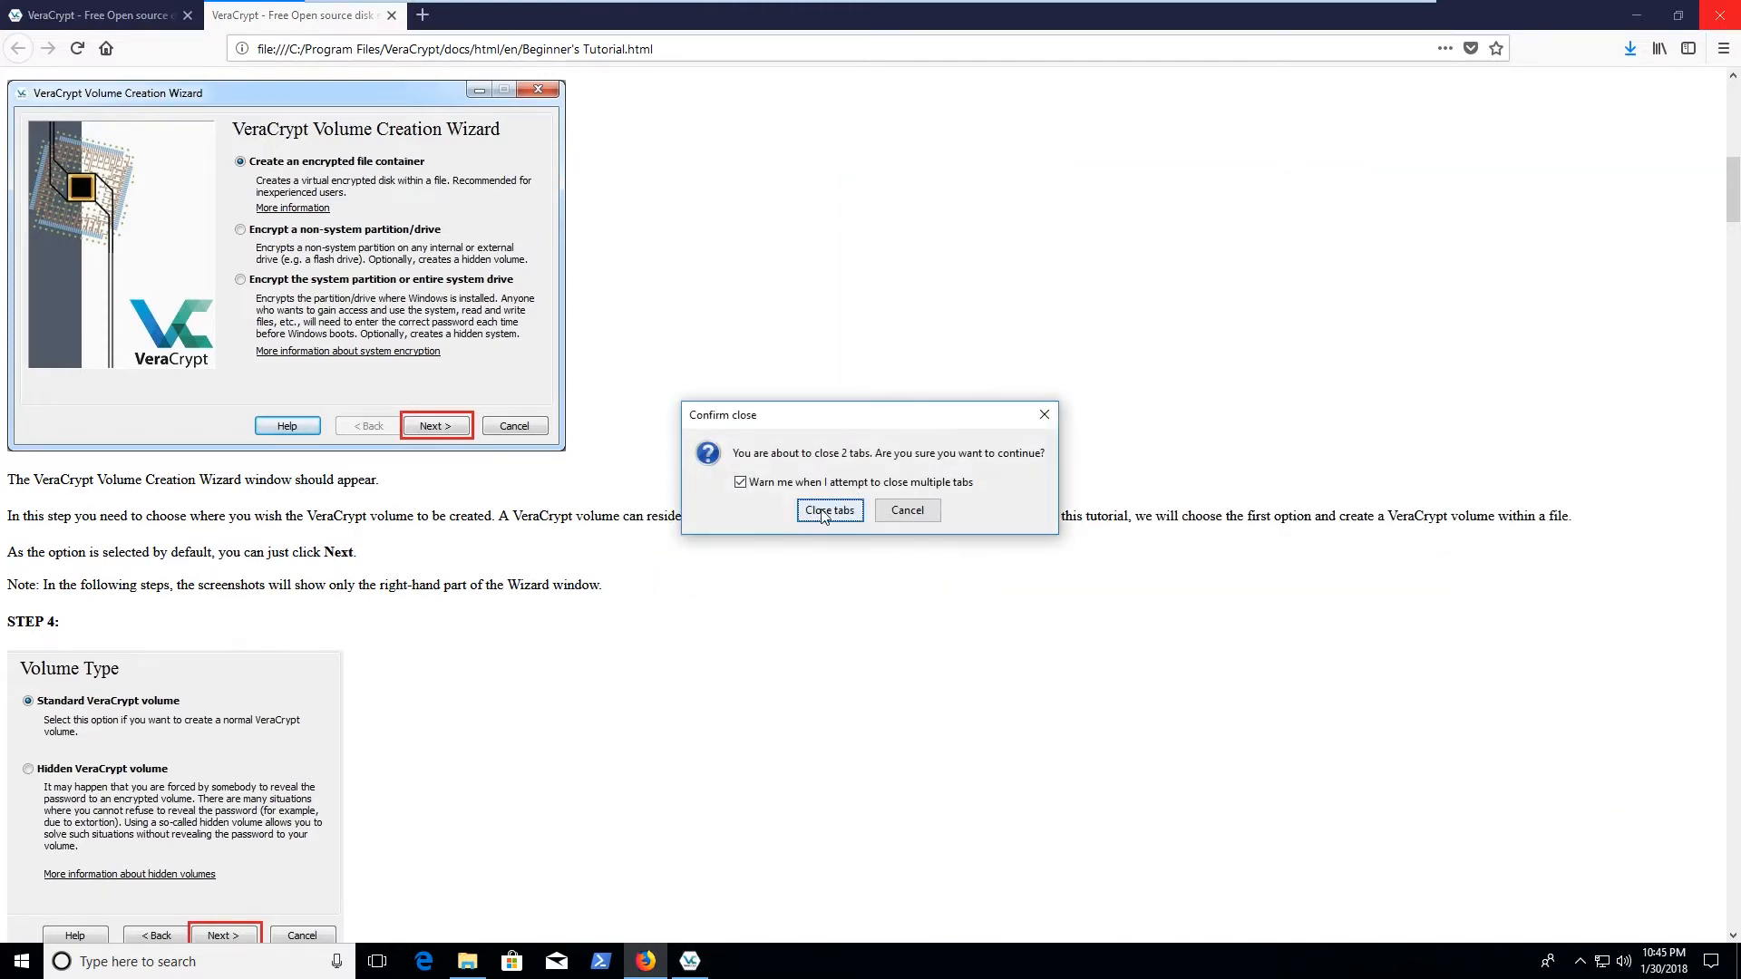
Confirm closing both Firefox tabs, close the Downloads window, and centre VeraCrypt on the desktop
left_click(822, 518)
left_click(1629, 277)
left_click_drag(1213, 193, 939, 222)
mouse_move(1080, 427)
left_mouse_down()
mouse_move(1068, 296)
mouse_move(1073, 408)
left_mouse_up()
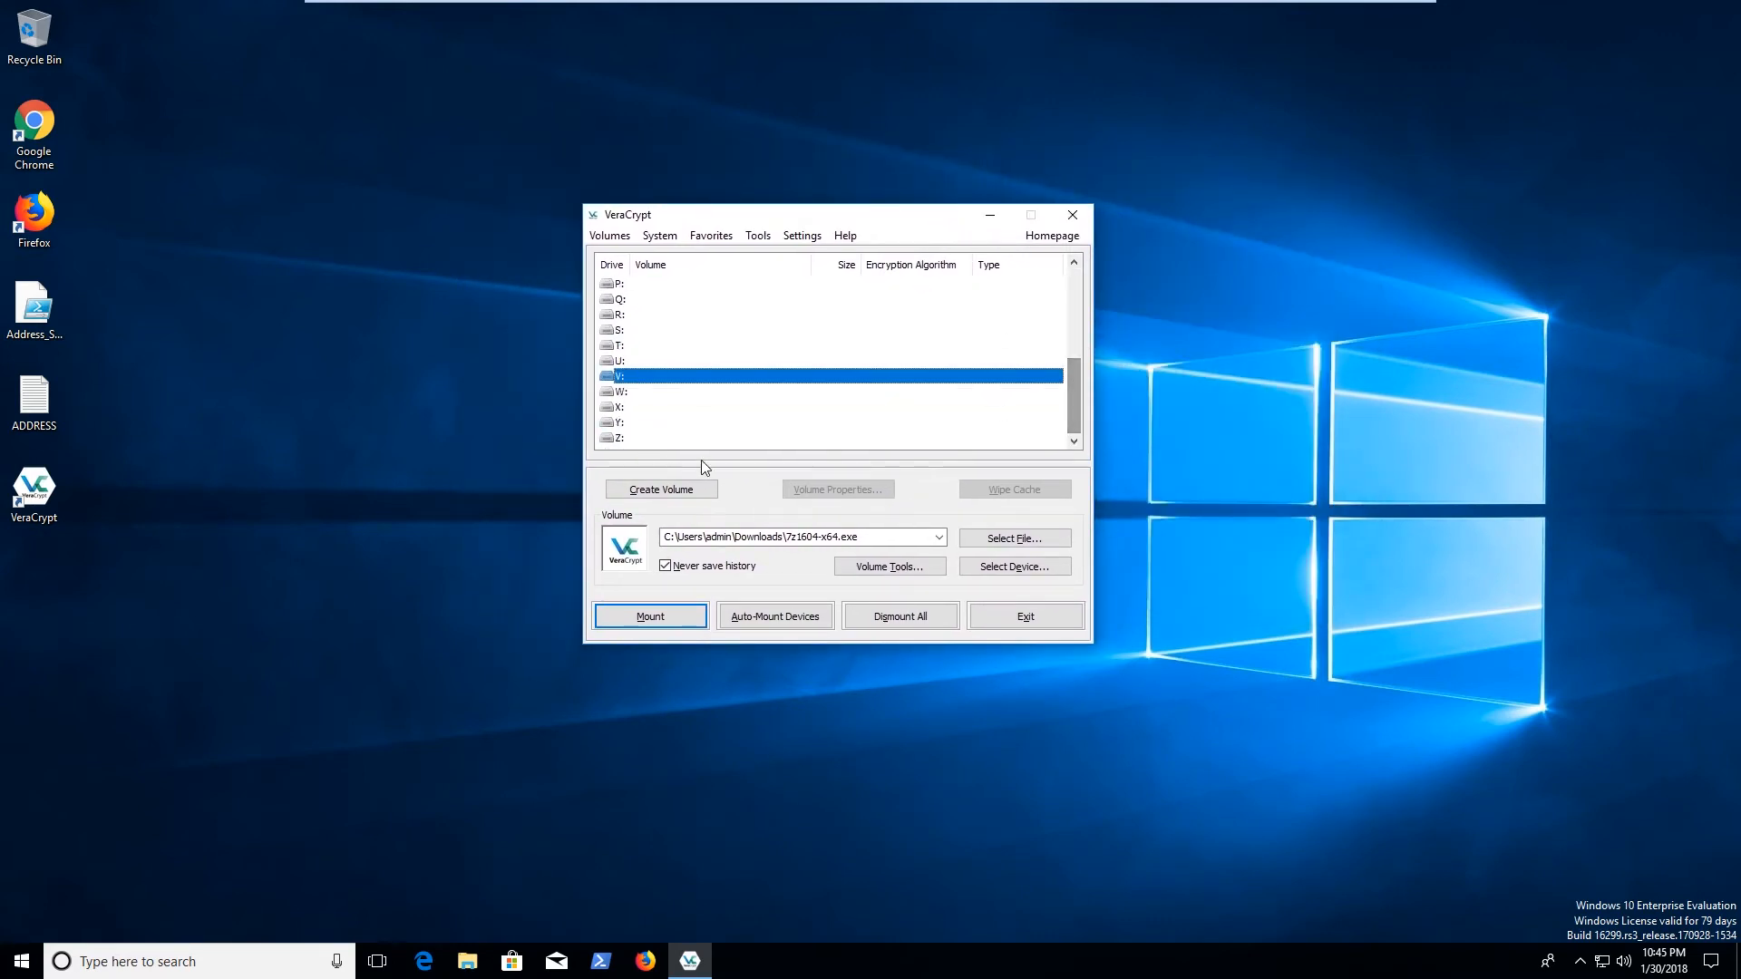